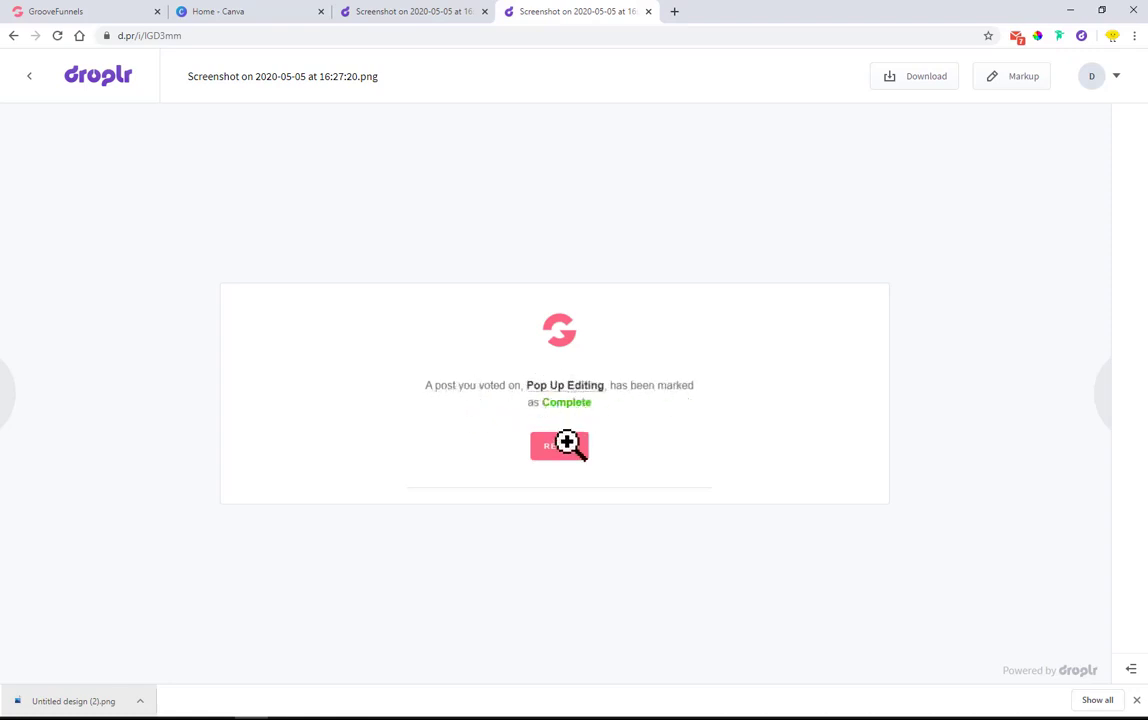
Step: Switch to Canva and create a new blank Presentation design
click(428, 14)
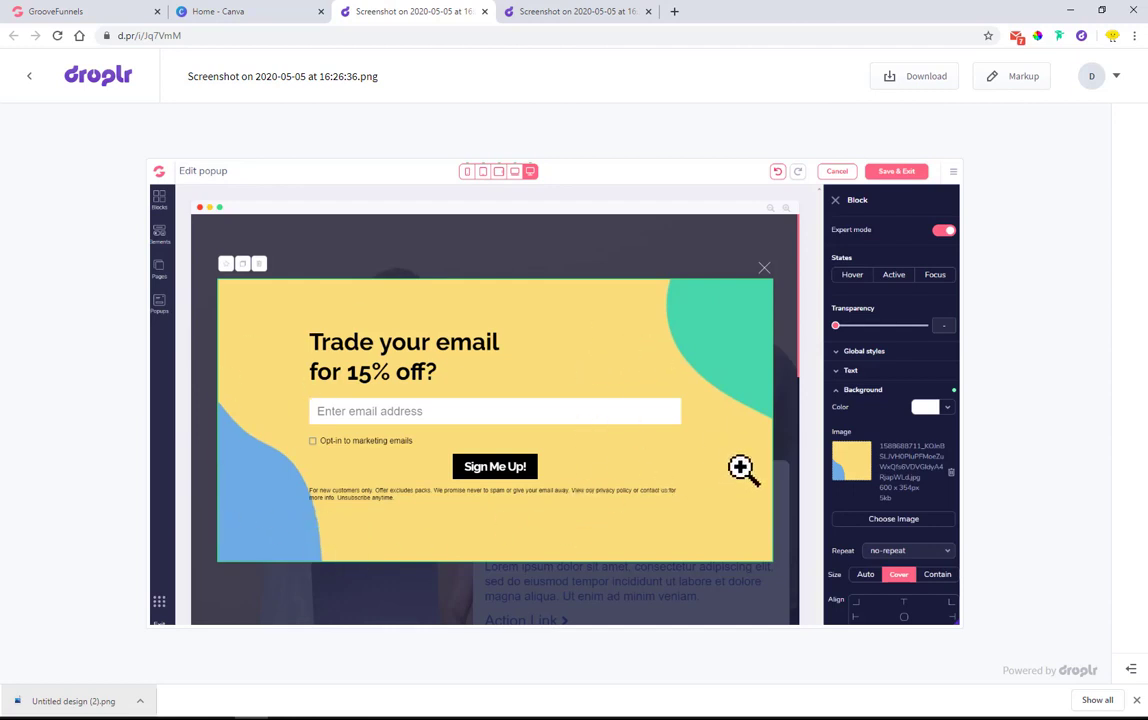
click(252, 14)
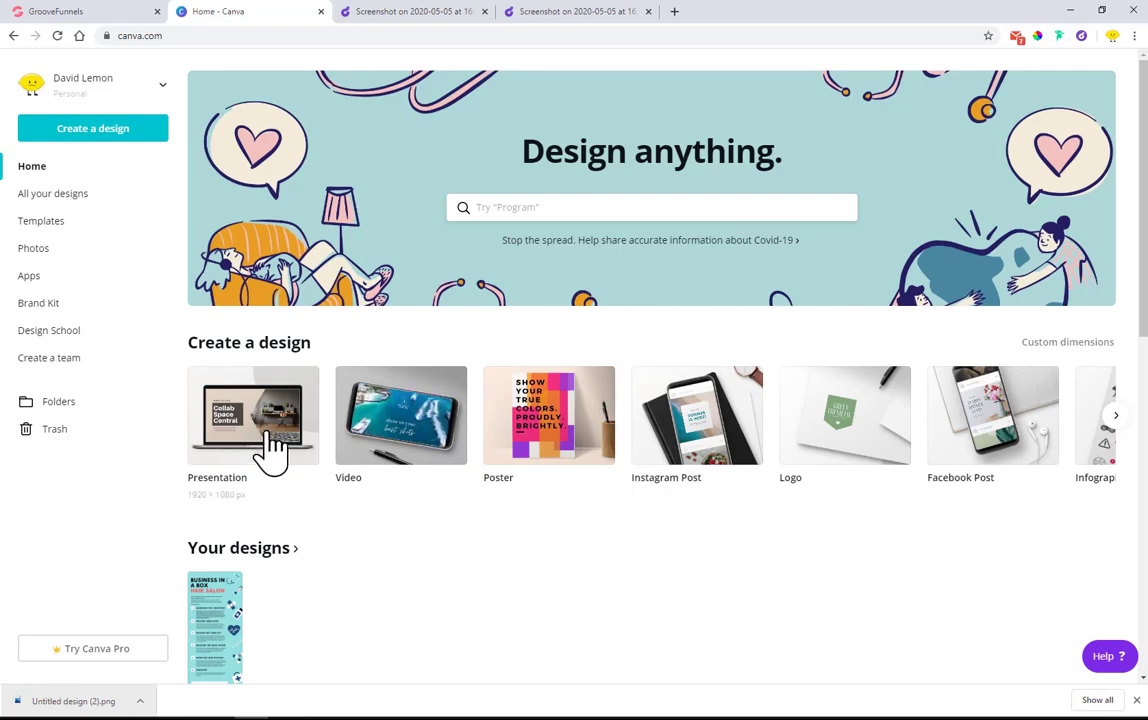
click(627, 207)
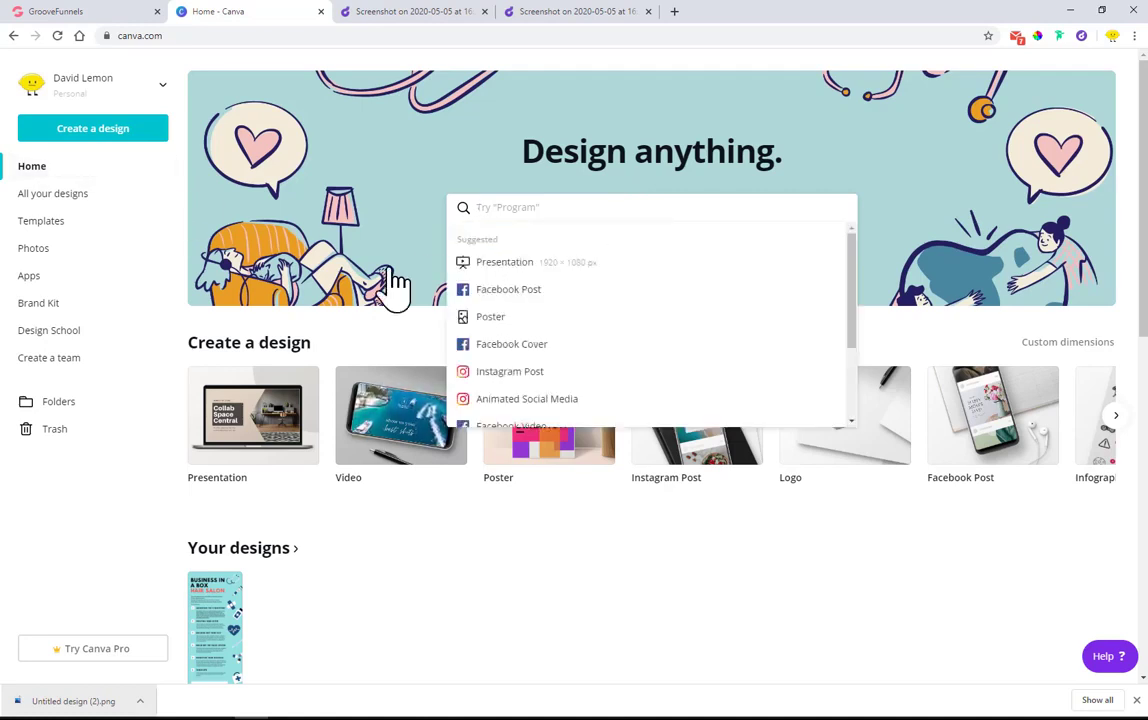
click(112, 136)
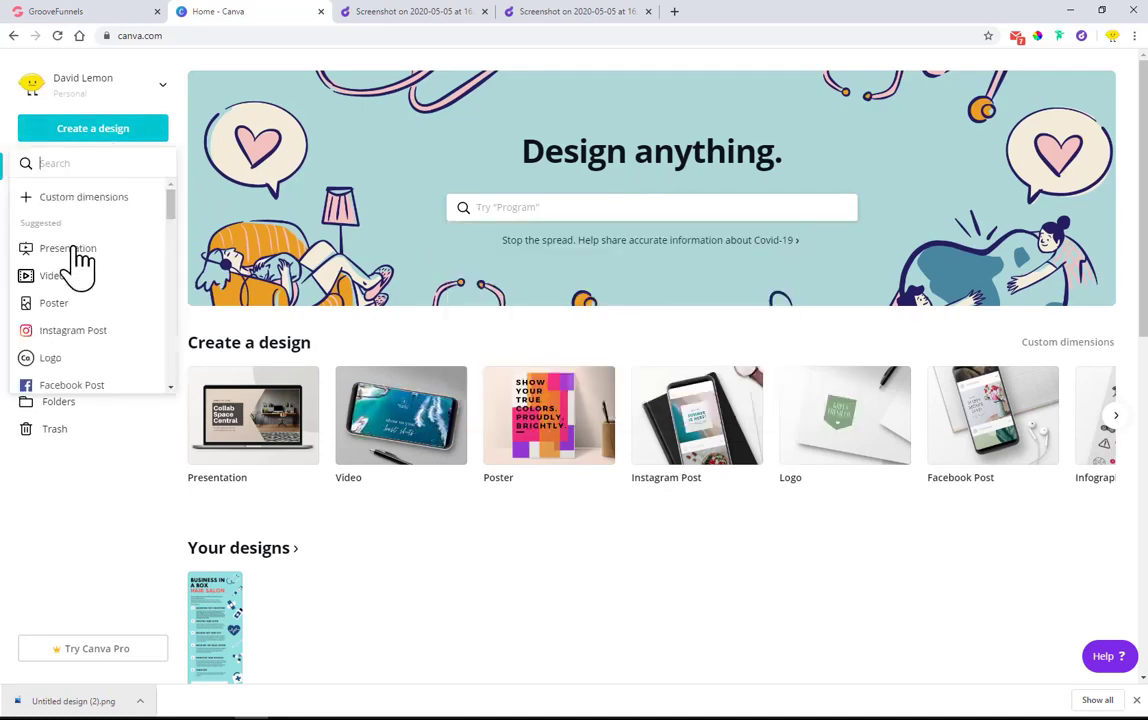
click(574, 572)
click(252, 428)
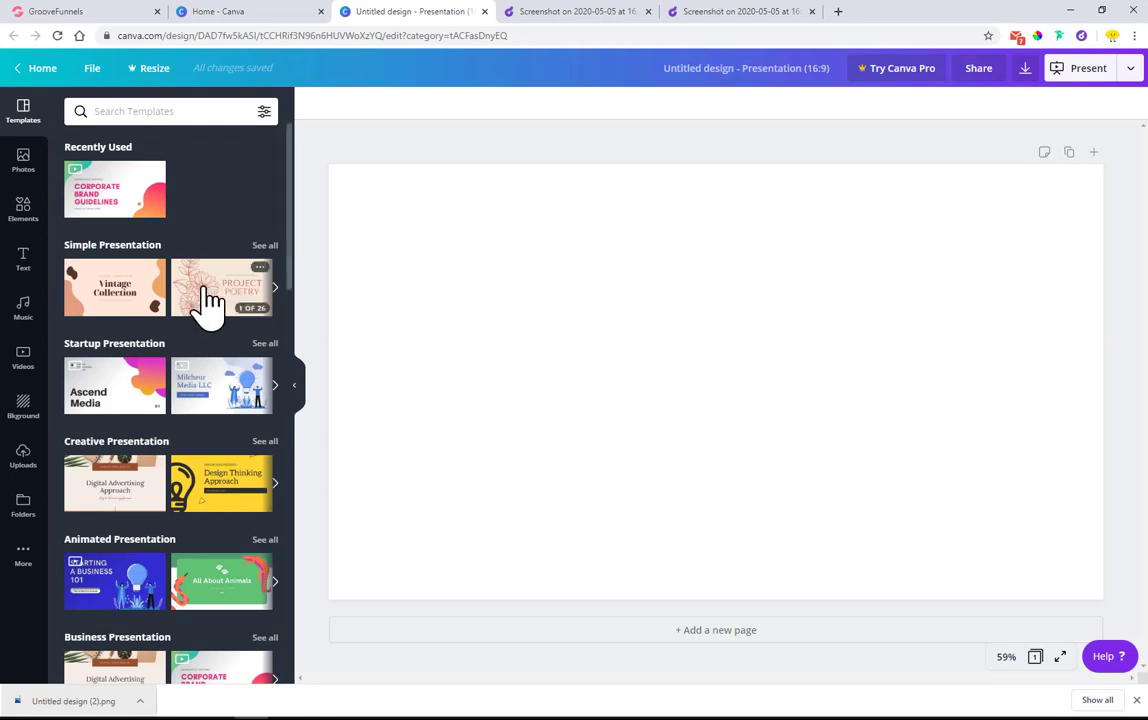
Step: Apply the "Corporate Brand Guidelines" cover page from the Brand Guideline Business Presentation template to the blank page
scroll(176, 306, down, 3)
scroll(178, 306, down, 3)
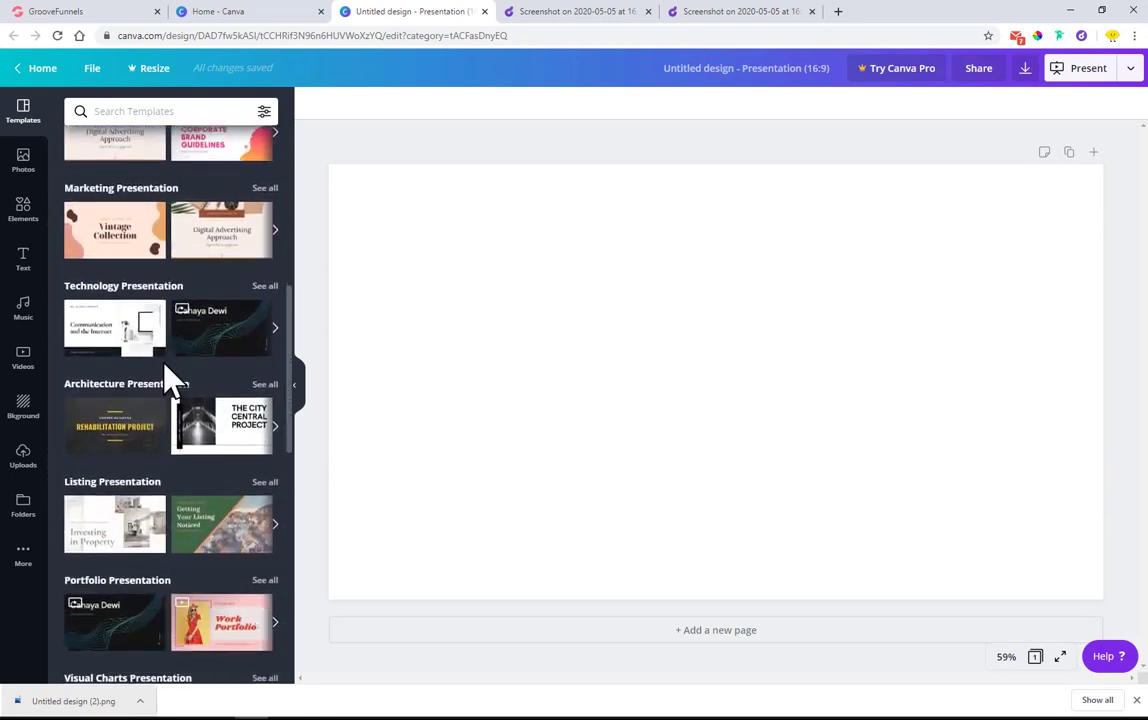
scroll(167, 377, up, 1)
scroll(153, 450, up, 2)
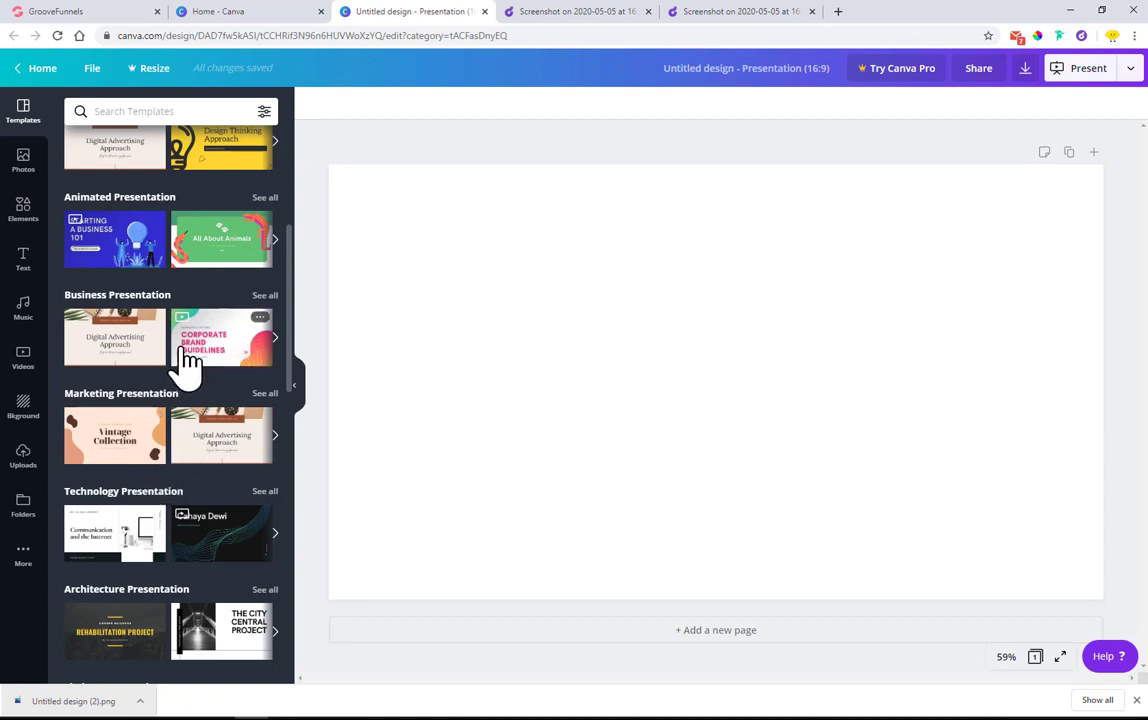
scroll(205, 370, up, 5)
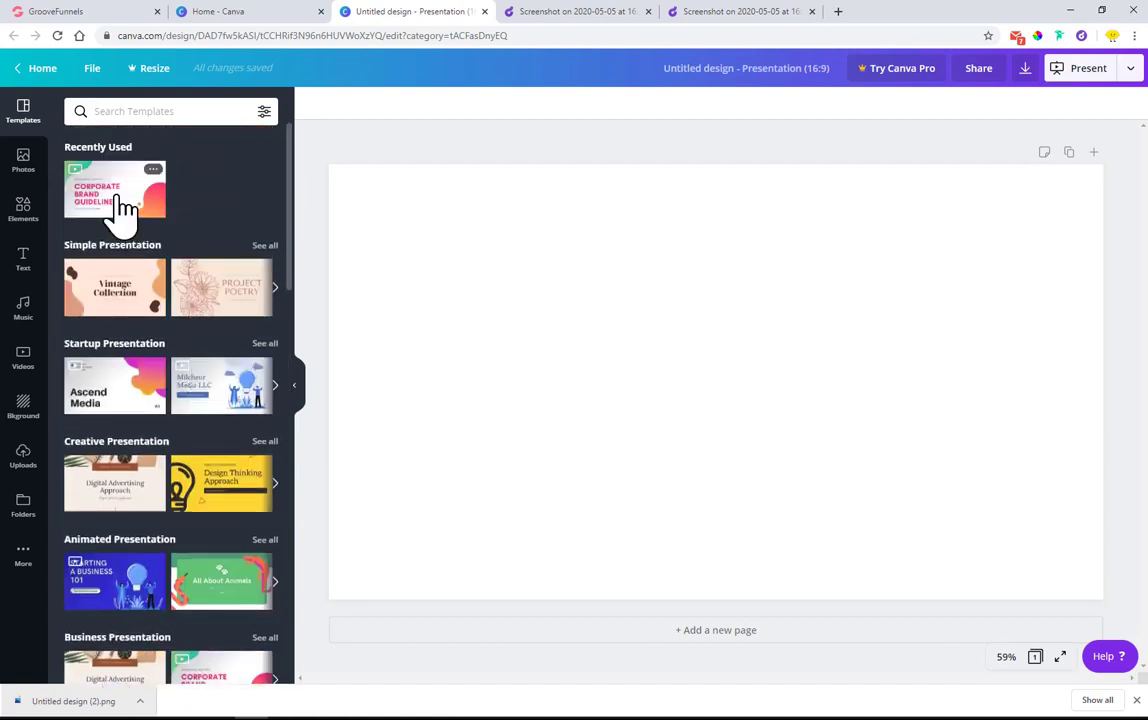
scroll(75, 190, down, 2)
scroll(160, 220, up, 2)
click(110, 200)
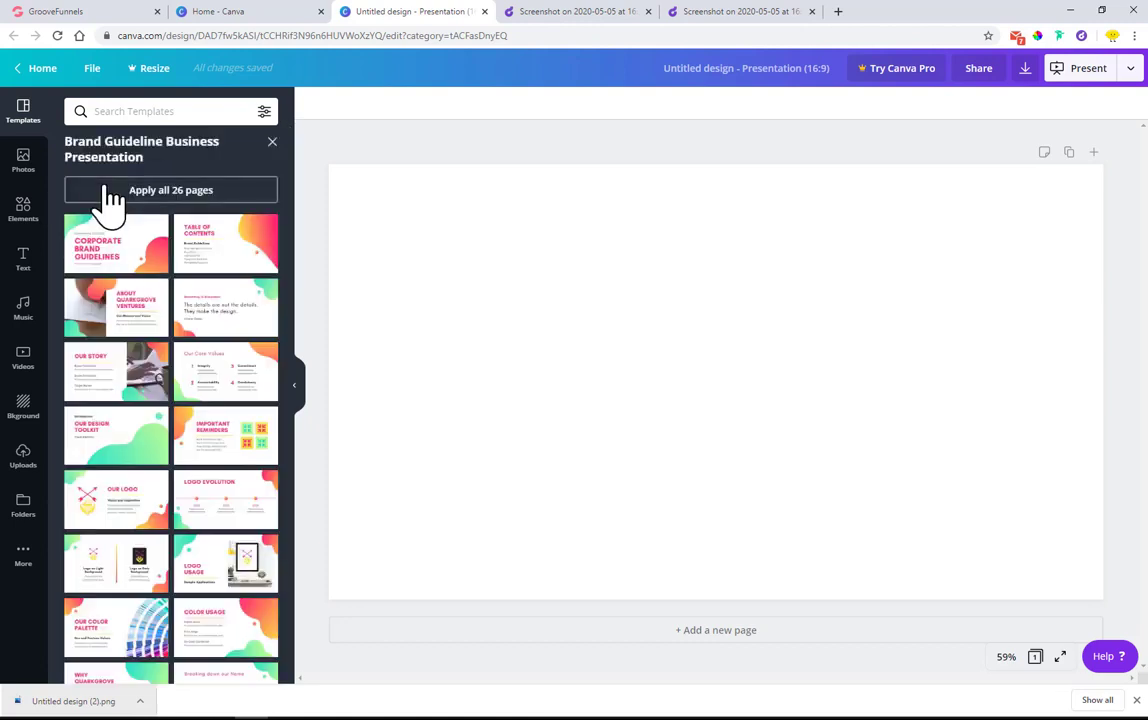
click(110, 250)
Step: Delete all text from the cover page, including the company name, the title and the version line
click(642, 327)
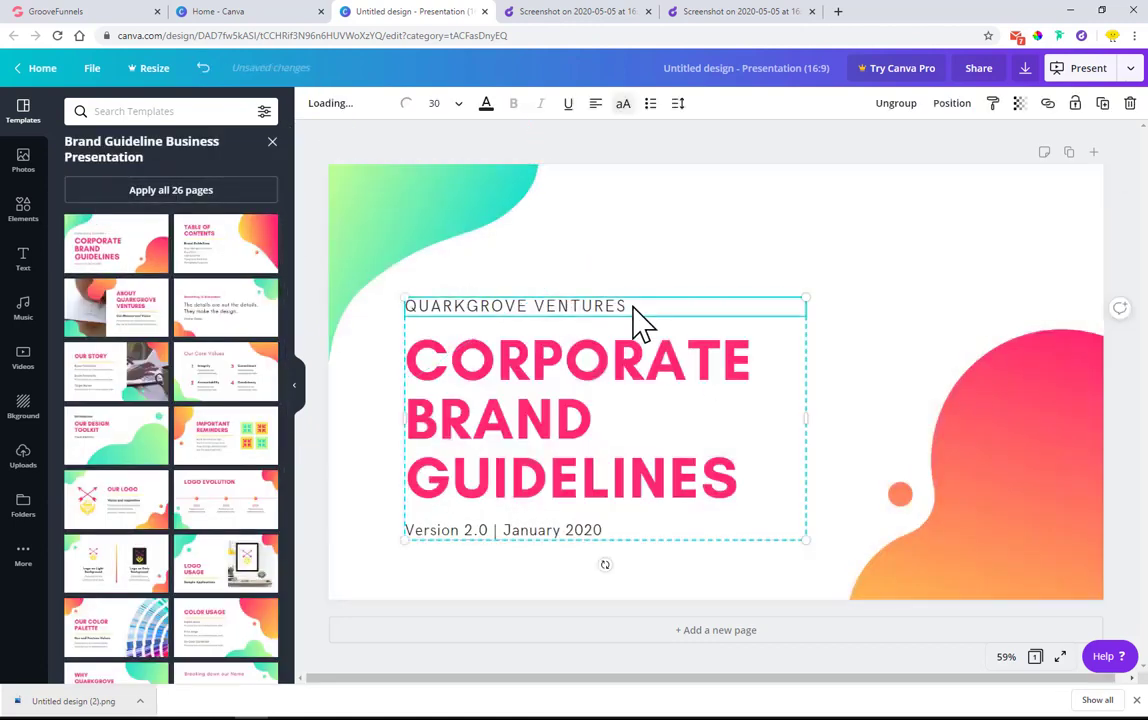
key(Delete)
click(632, 348)
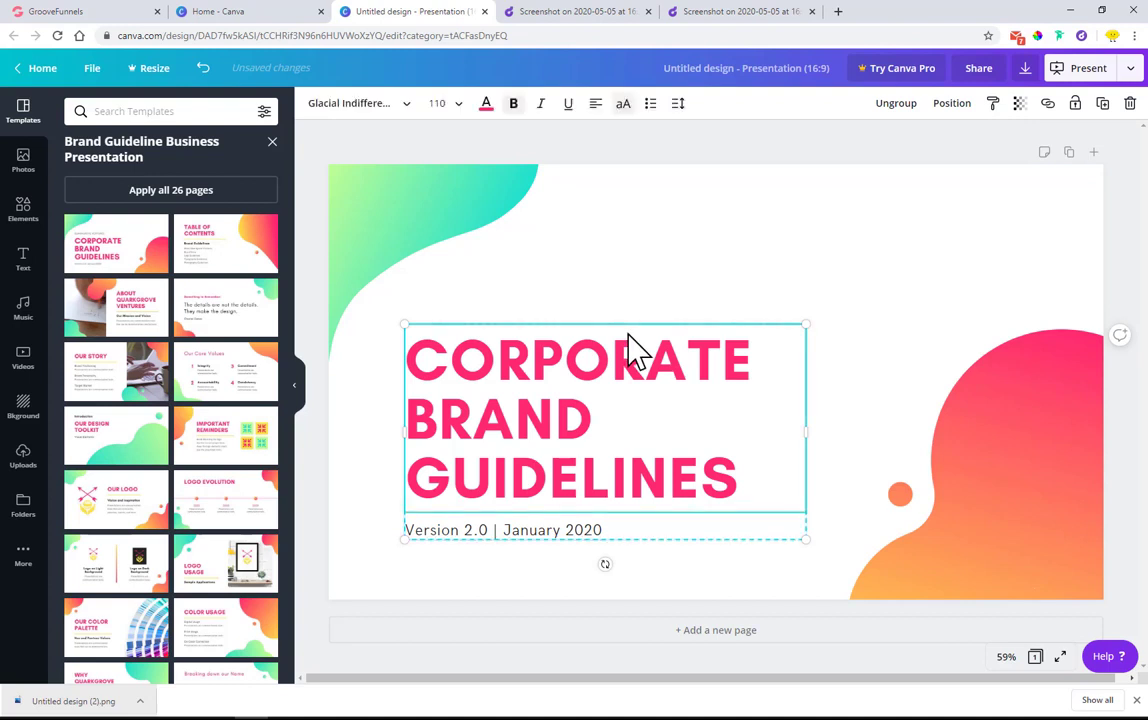
key(Delete)
key(Delete)
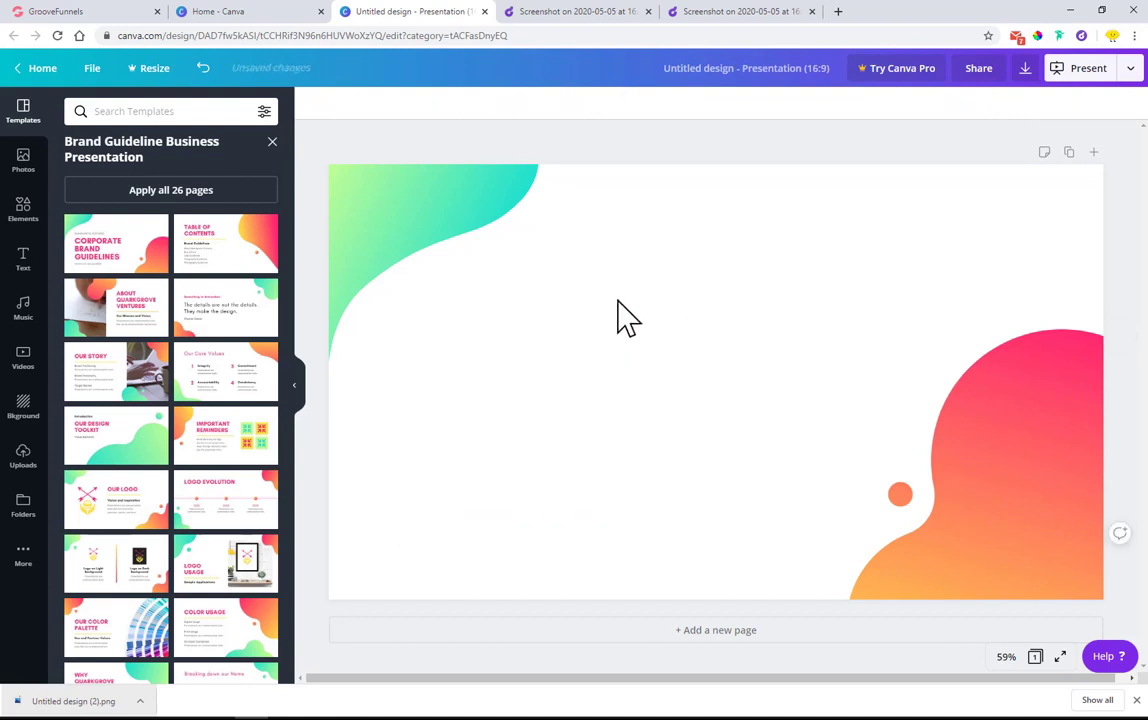
click(630, 323)
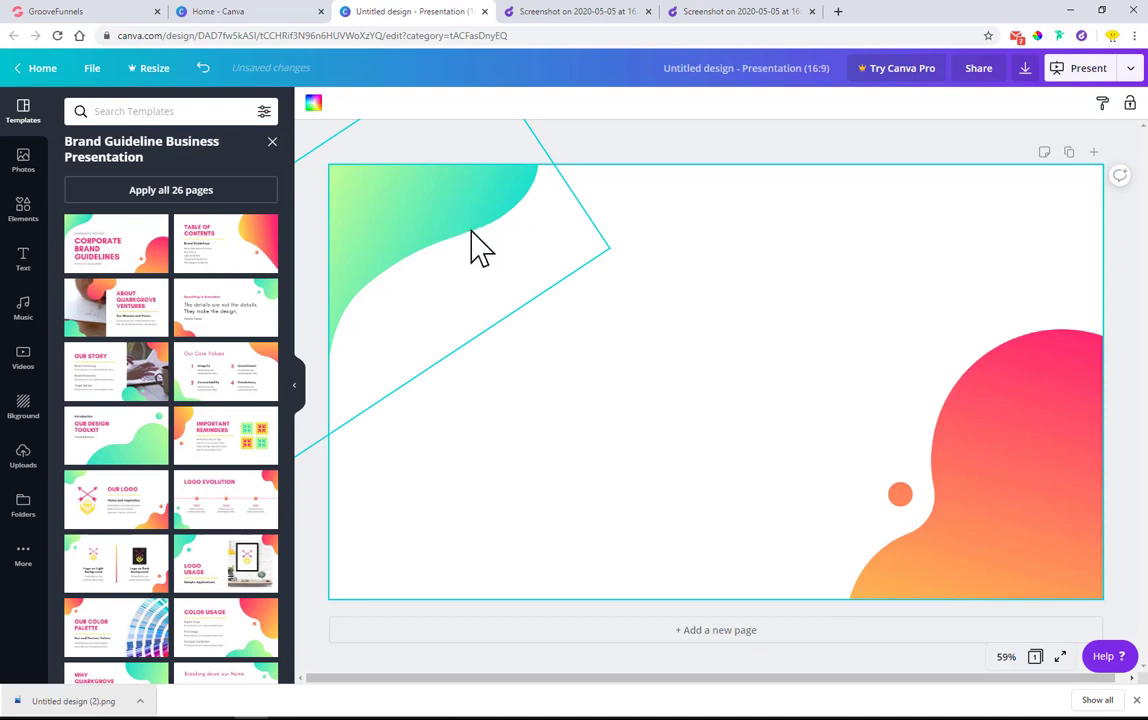
Step: Shift the green shape further into the upper-left corner and the pink-orange shape further off the page's right edge
drag(425, 233, 460, 186)
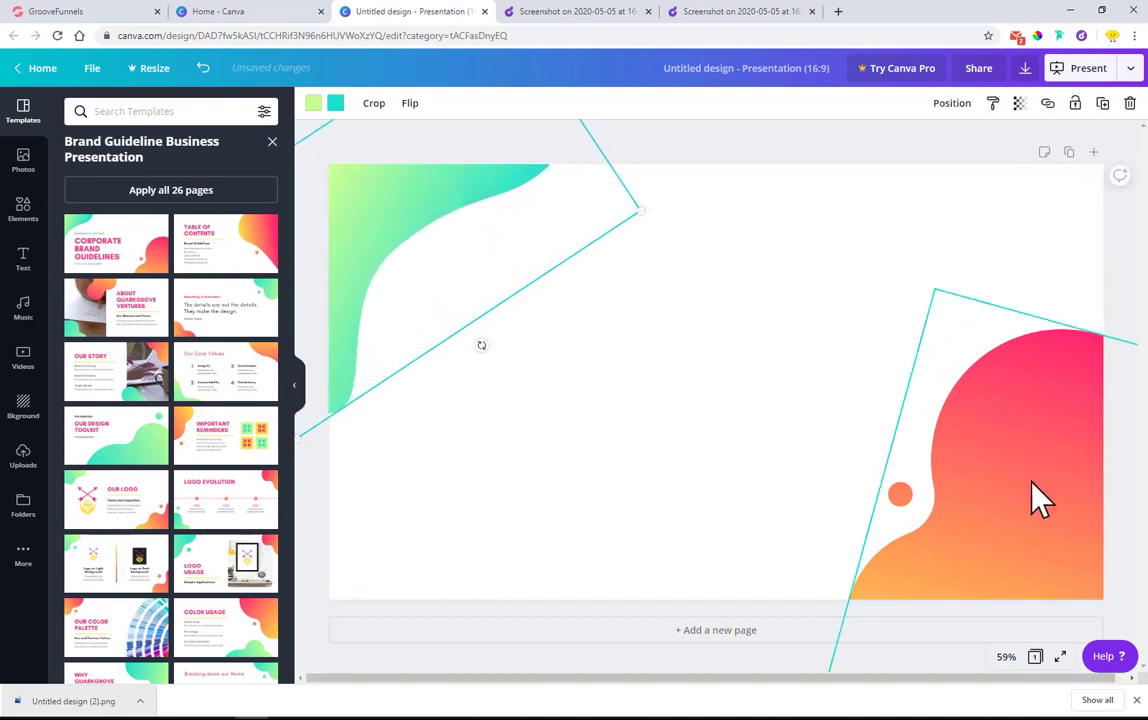
drag(1033, 495, 1097, 470)
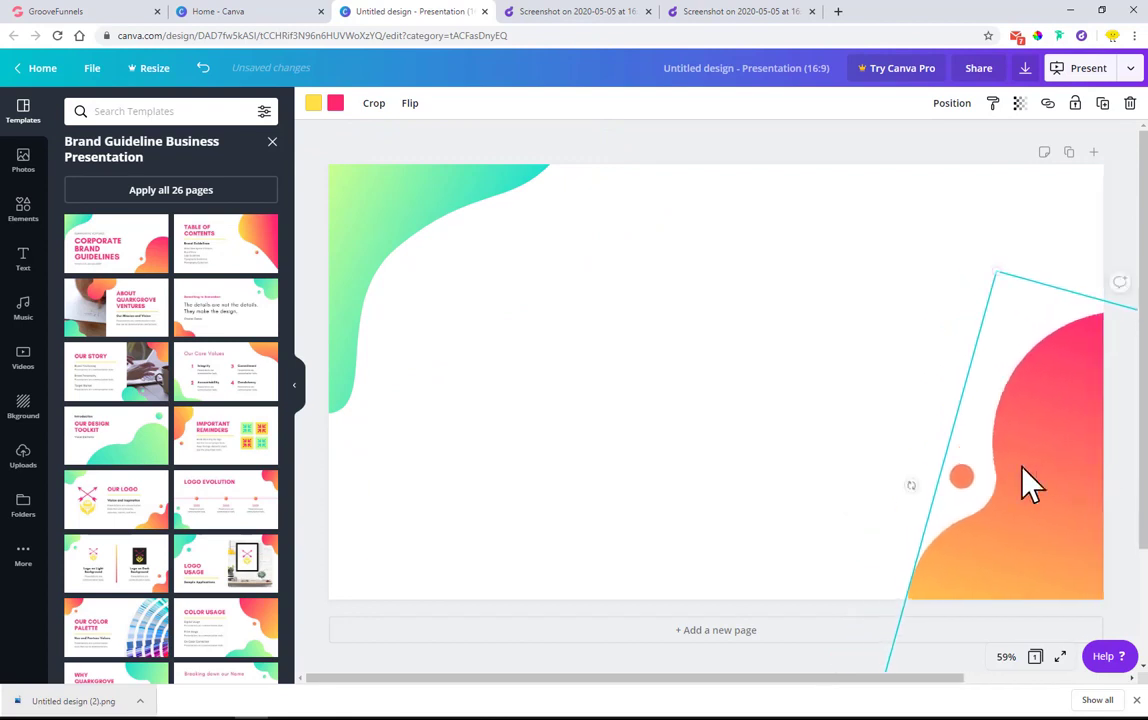
click(807, 441)
click(379, 219)
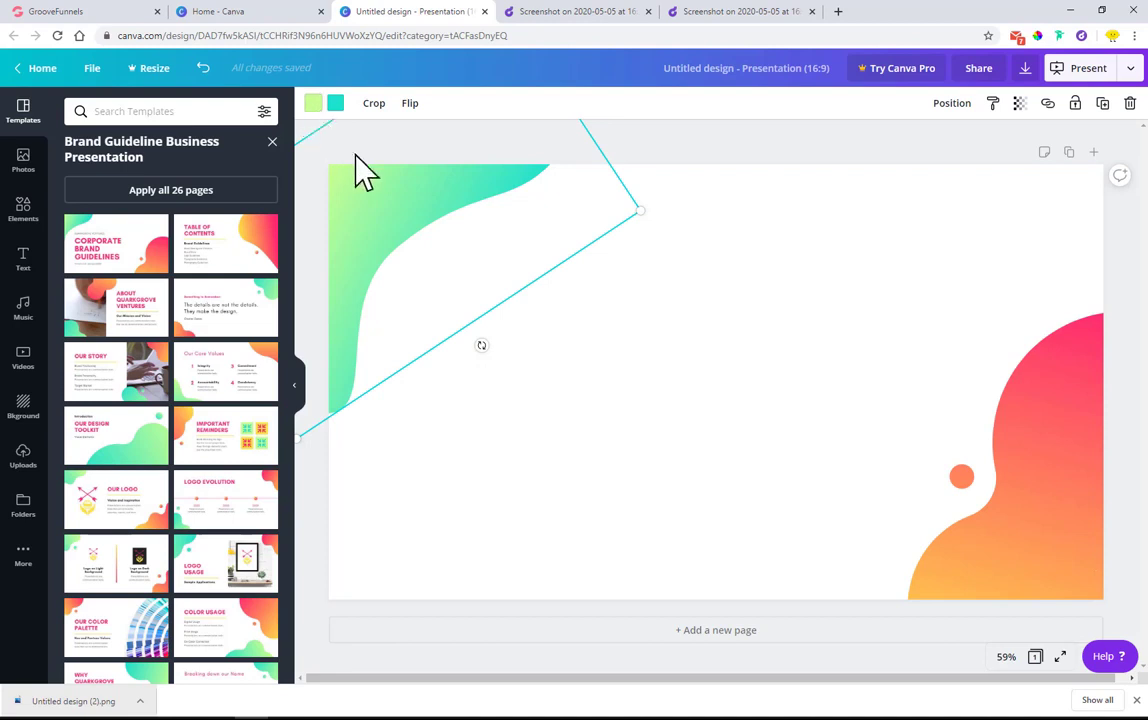
click(765, 305)
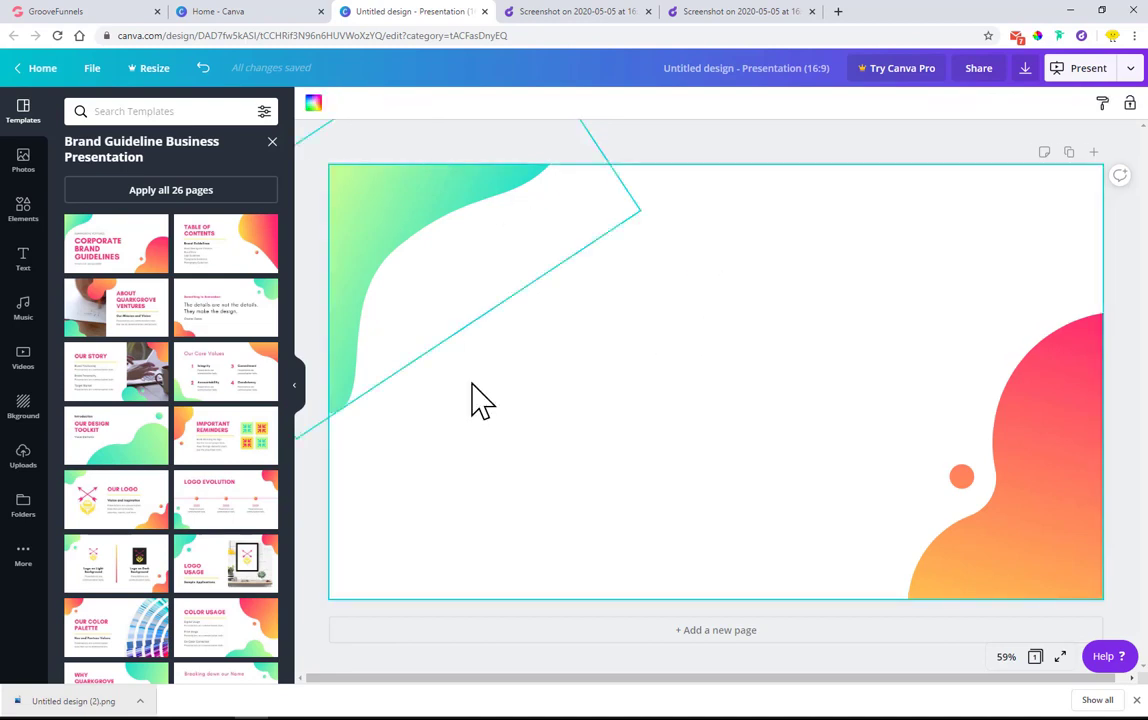
Step: Download the design as a PNG and dismiss the Canva Pro trial offer
click(1027, 80)
click(1130, 72)
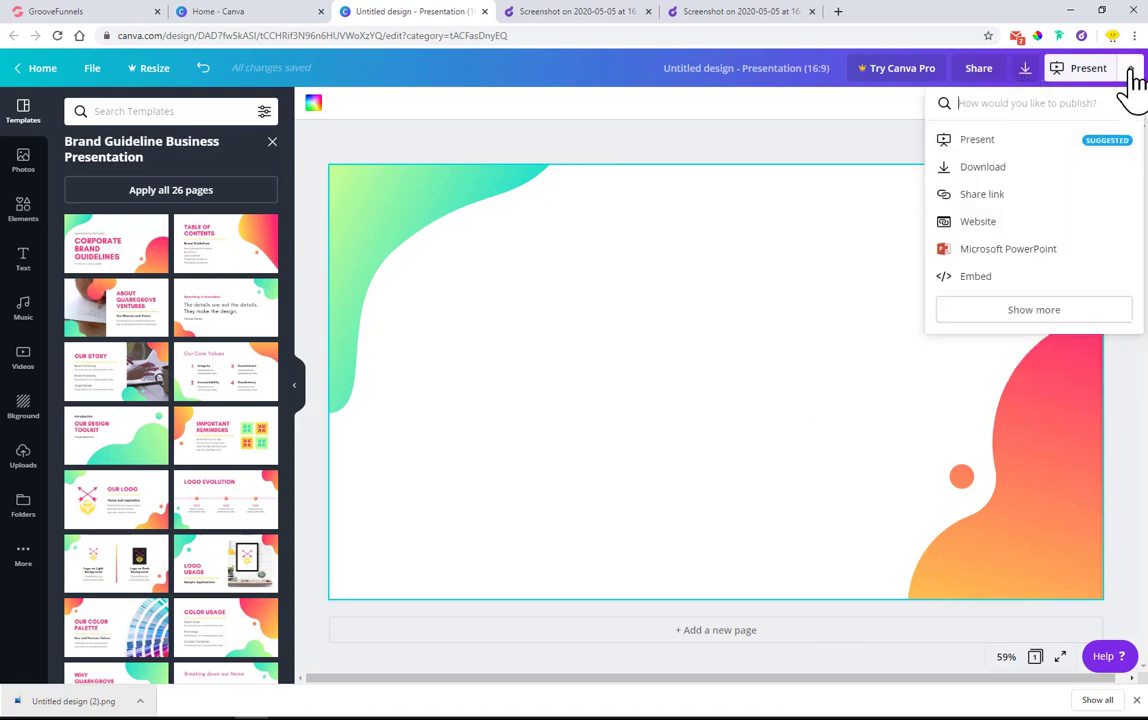
click(1029, 166)
click(1026, 170)
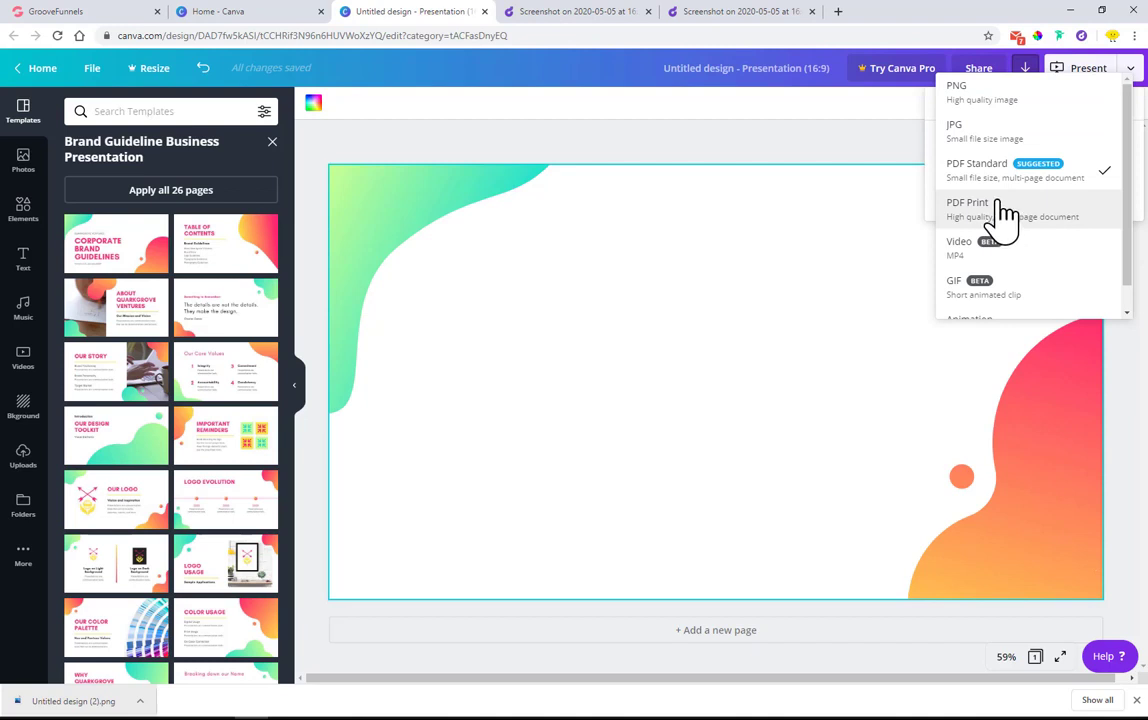
click(984, 100)
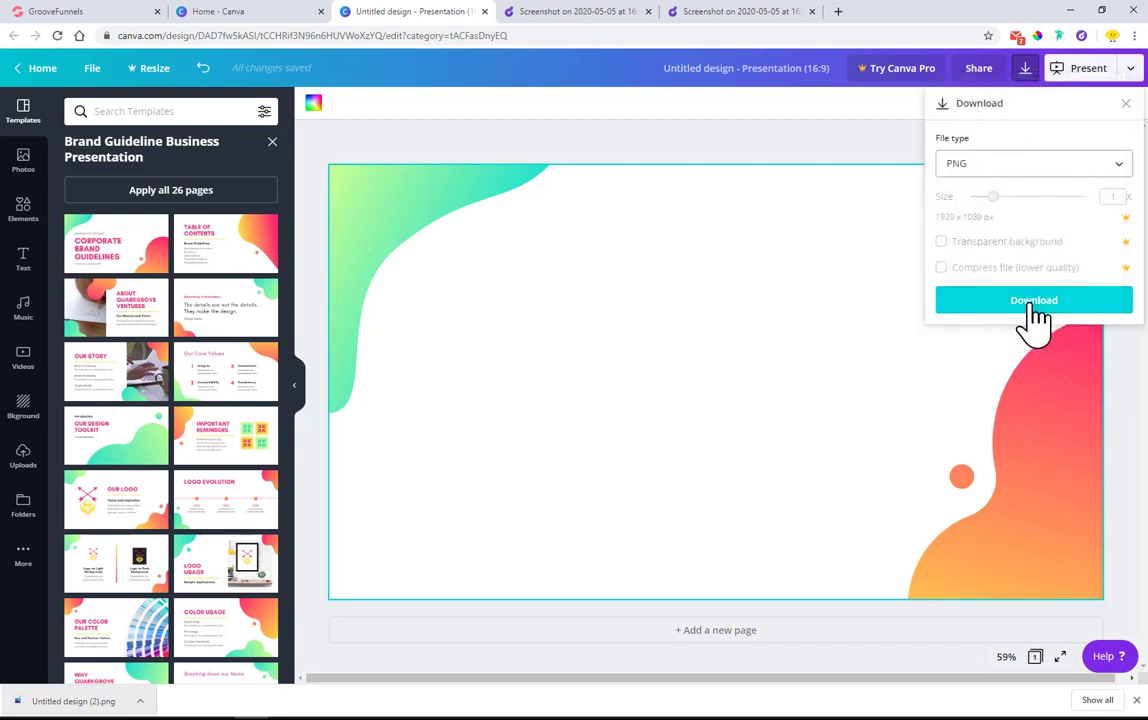
click(1032, 304)
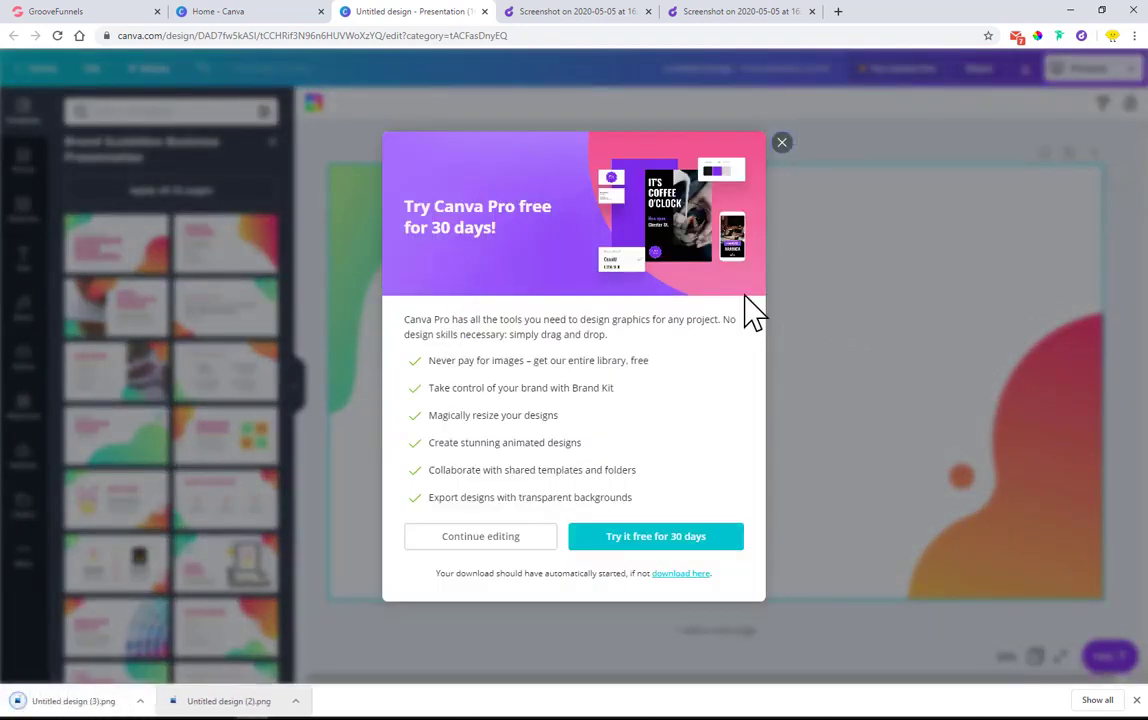
click(782, 148)
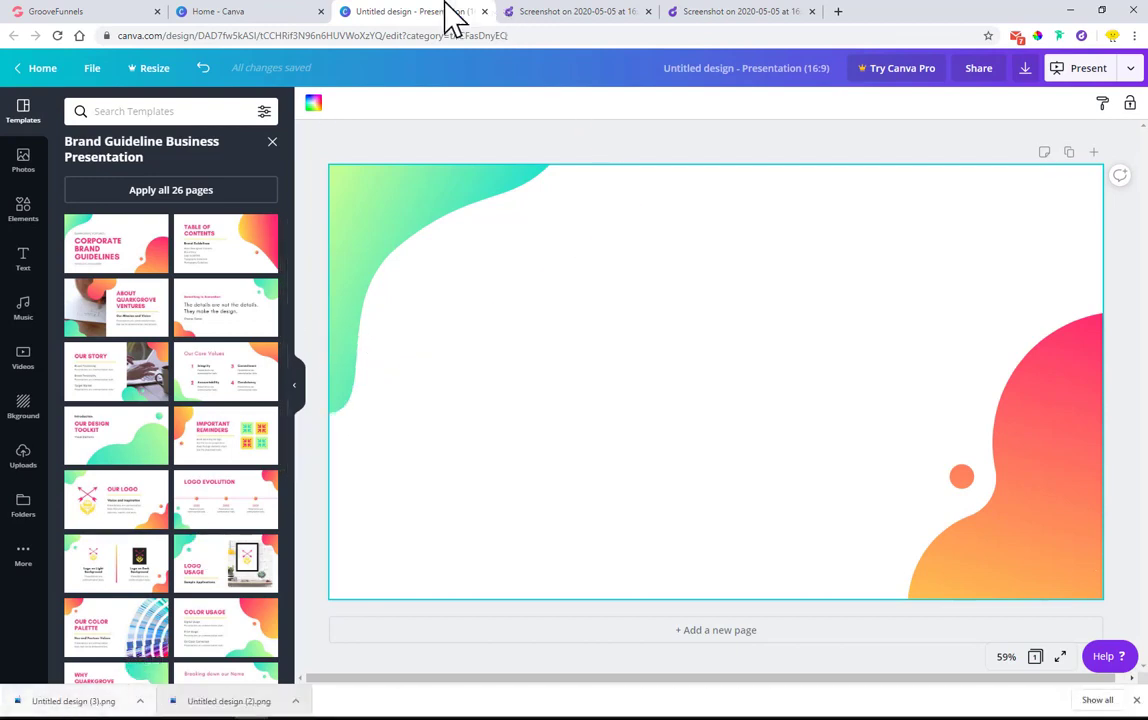
Step: Switch to GrooveFunnels and open the first, blank "My new site" in the GroovePages editor
click(45, 11)
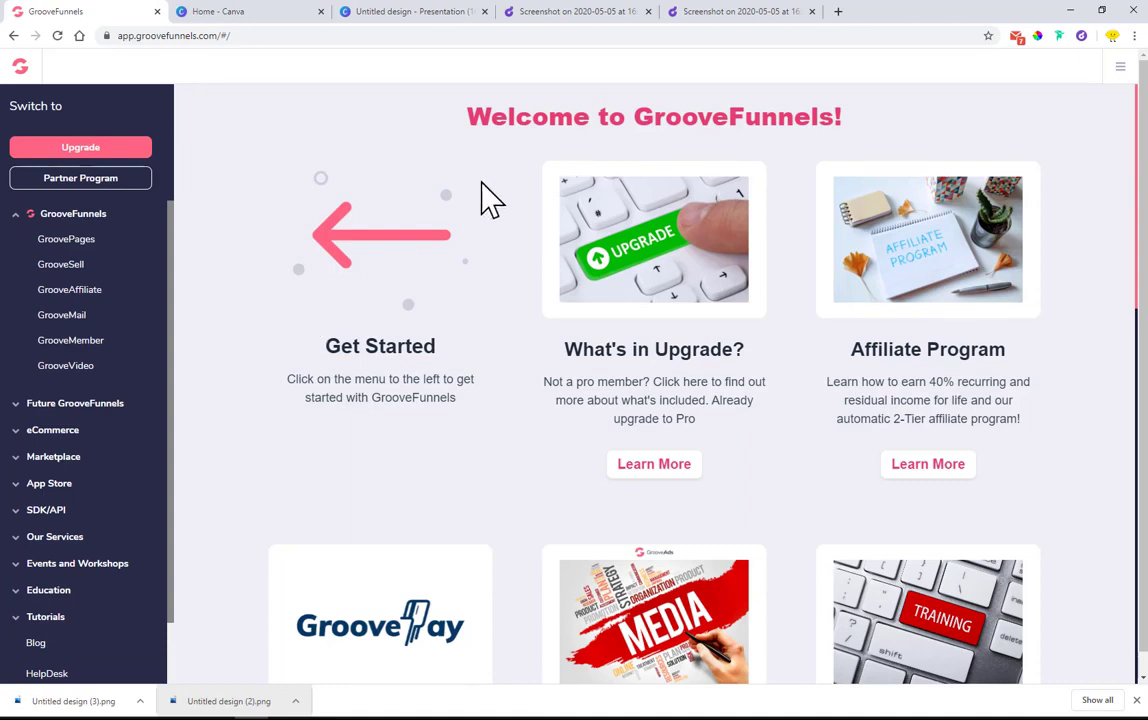
drag(520, 118, 466, 117)
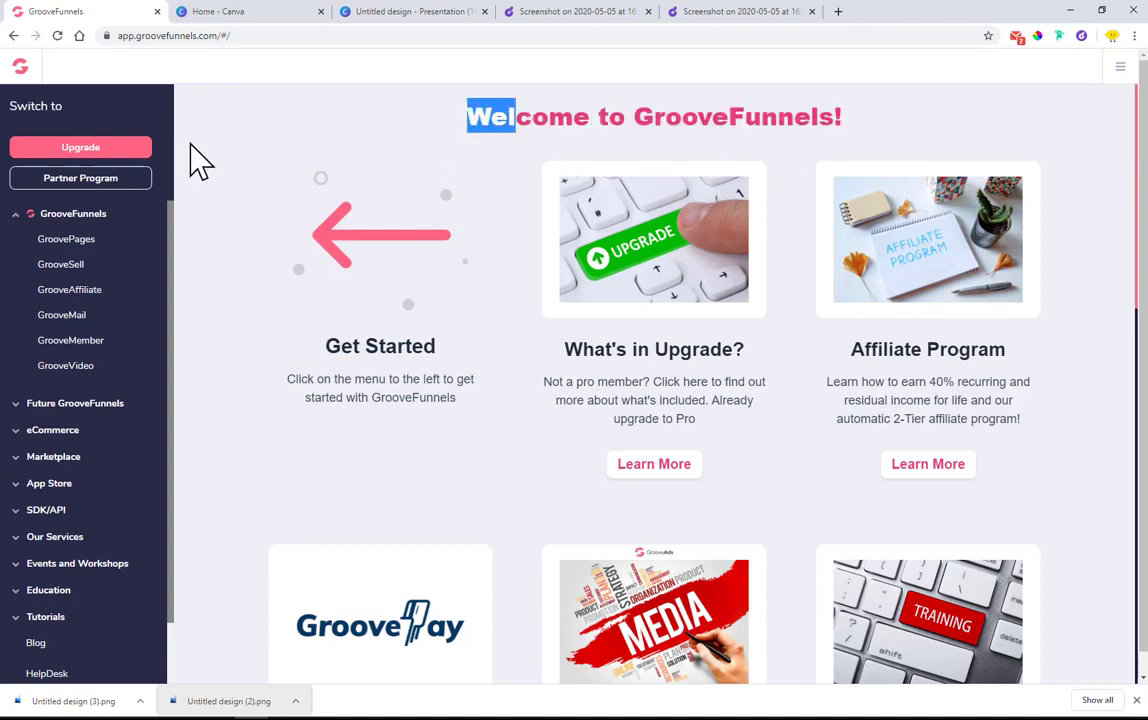
click(73, 241)
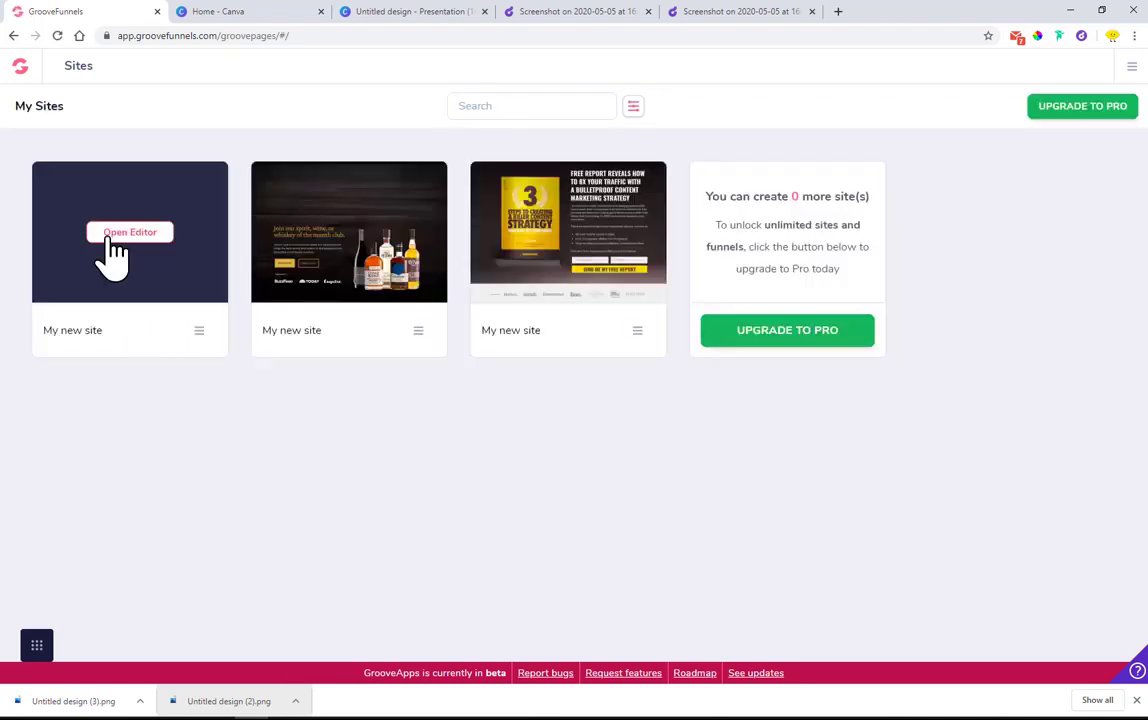
click(113, 234)
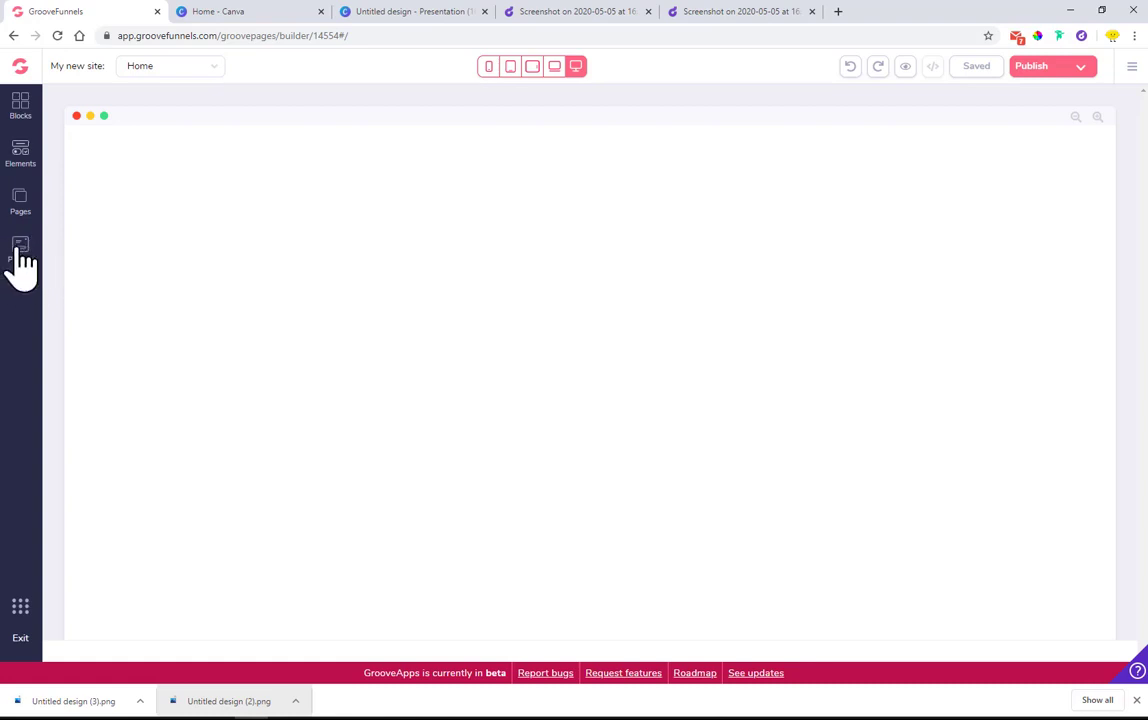
Step: Start a new popup named "Lemon" with the Standard type, appearing on the Home page
click(24, 264)
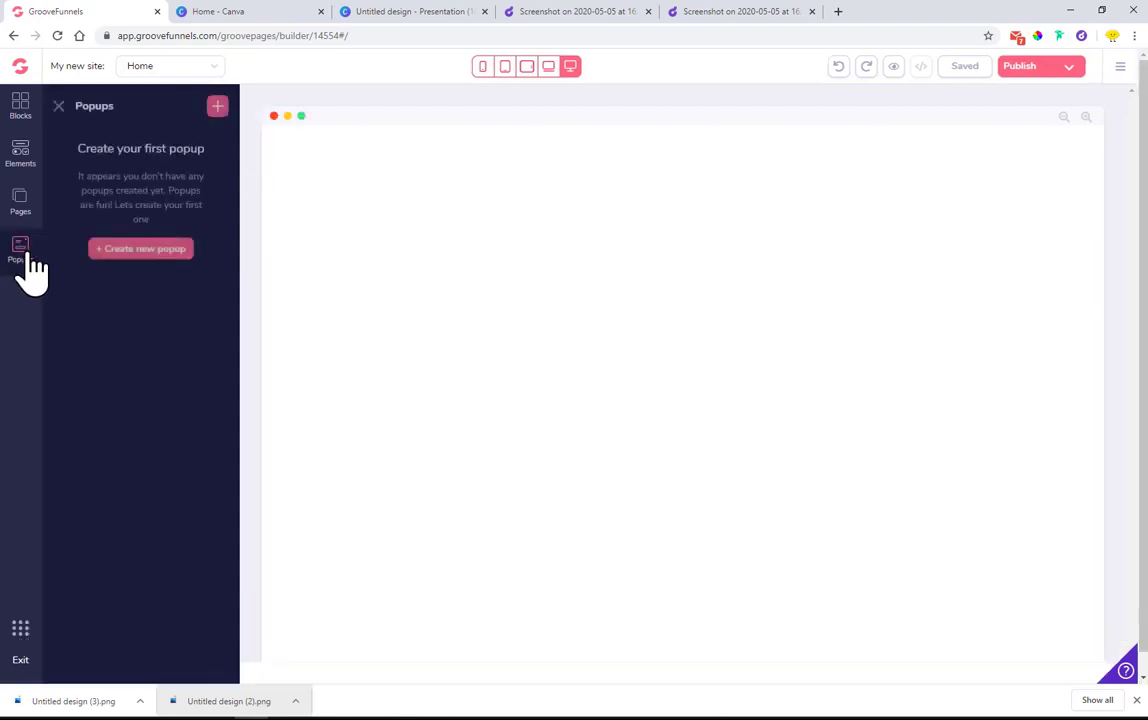
click(133, 262)
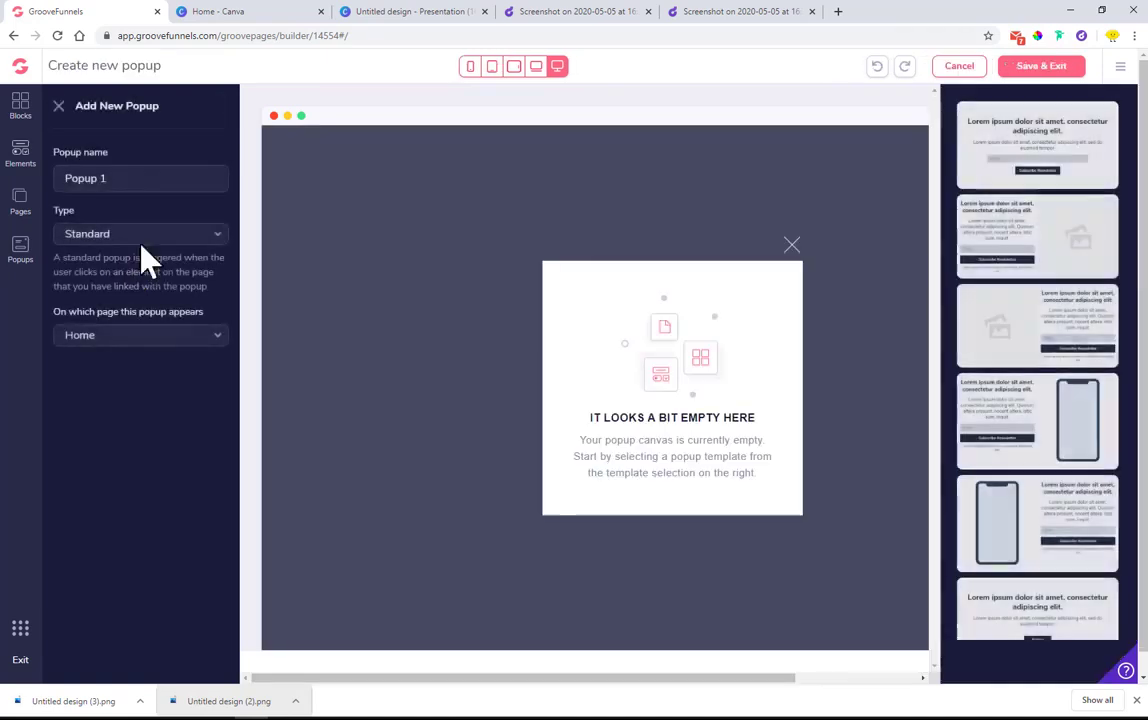
drag(146, 192, 148, 215)
triple_click(138, 186)
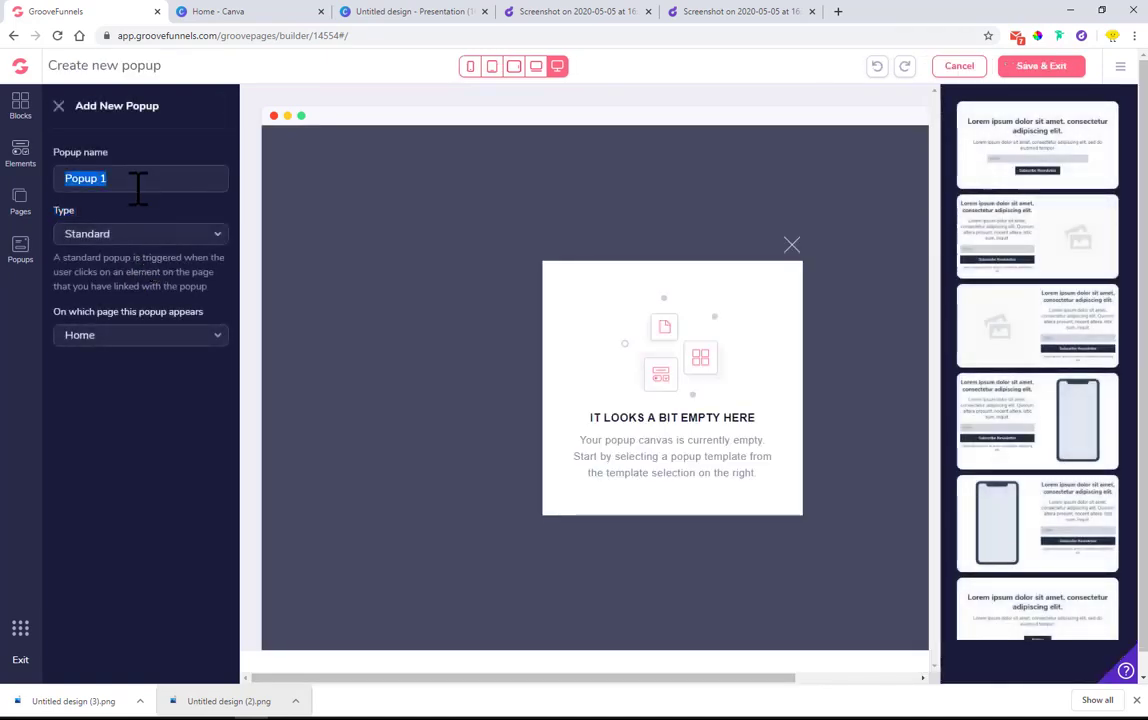
text(Lemon)
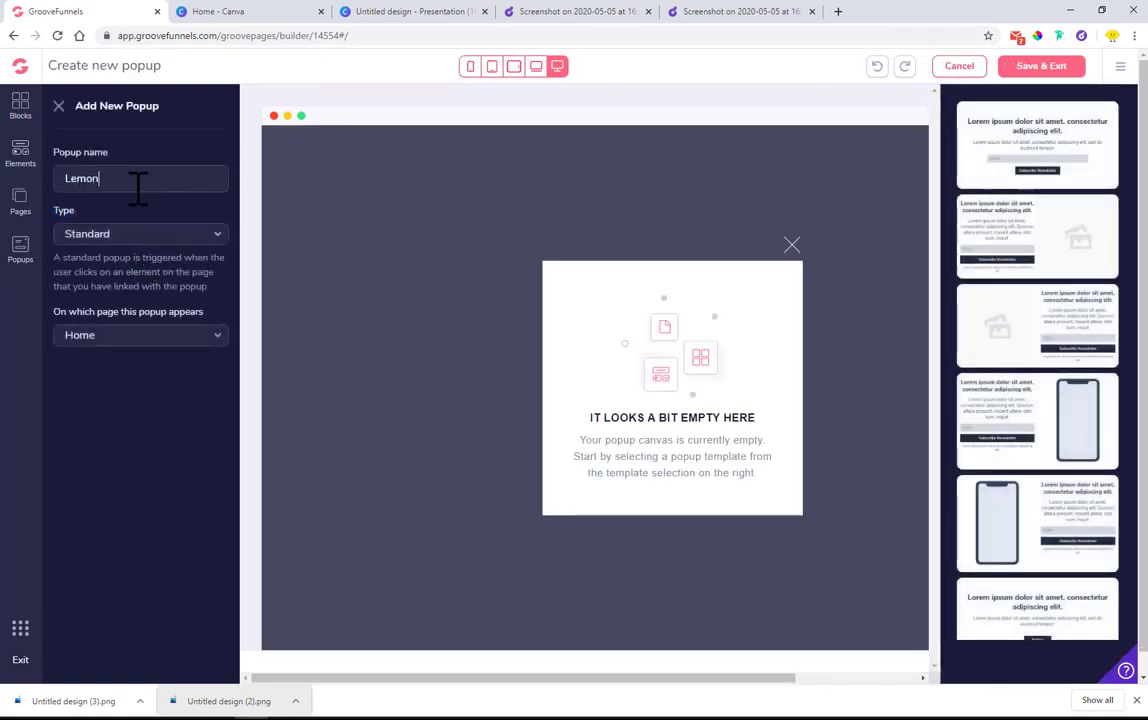
click(116, 240)
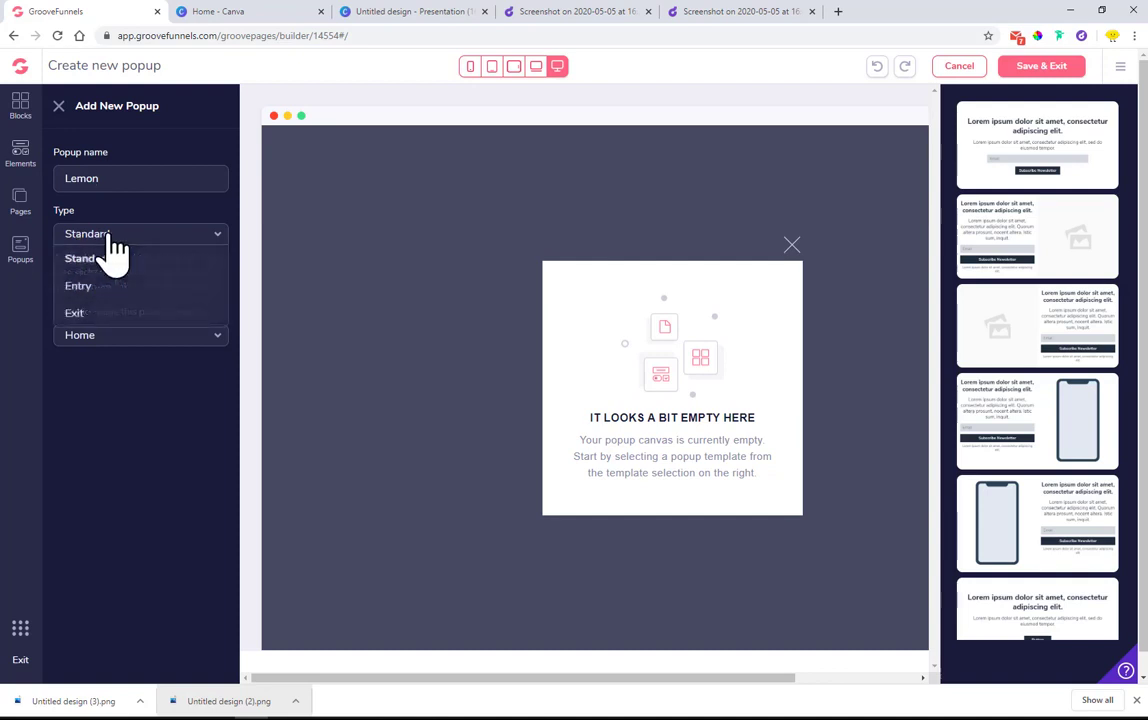
click(109, 236)
click(109, 238)
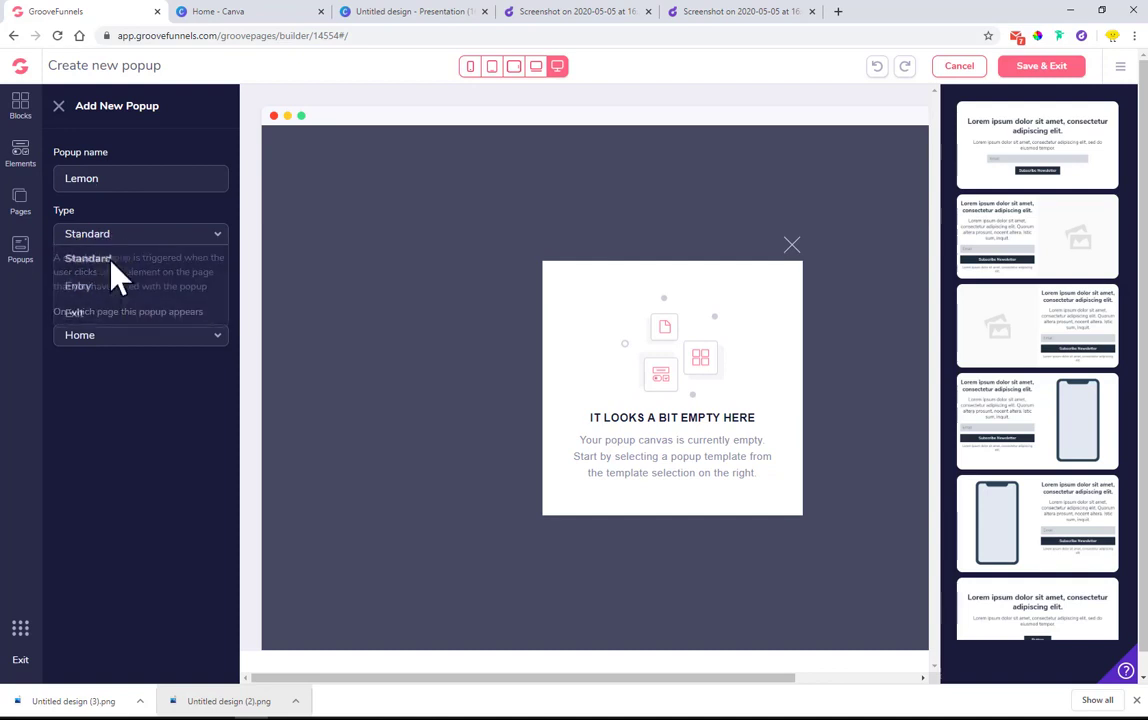
click(140, 258)
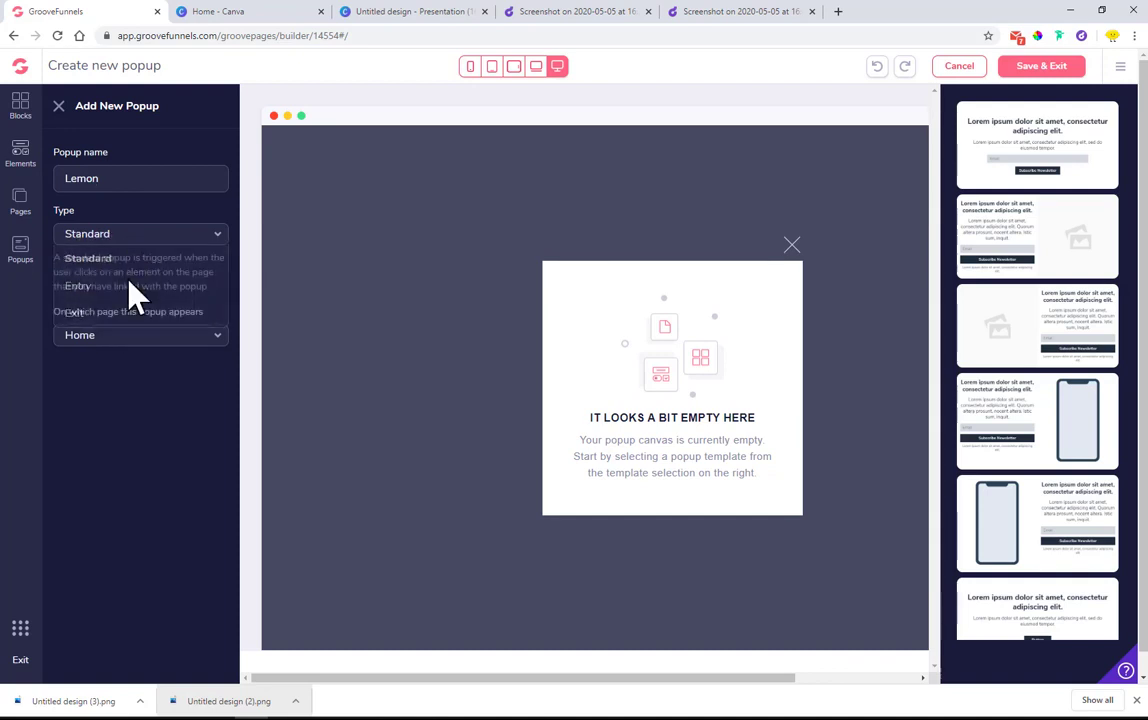
click(116, 340)
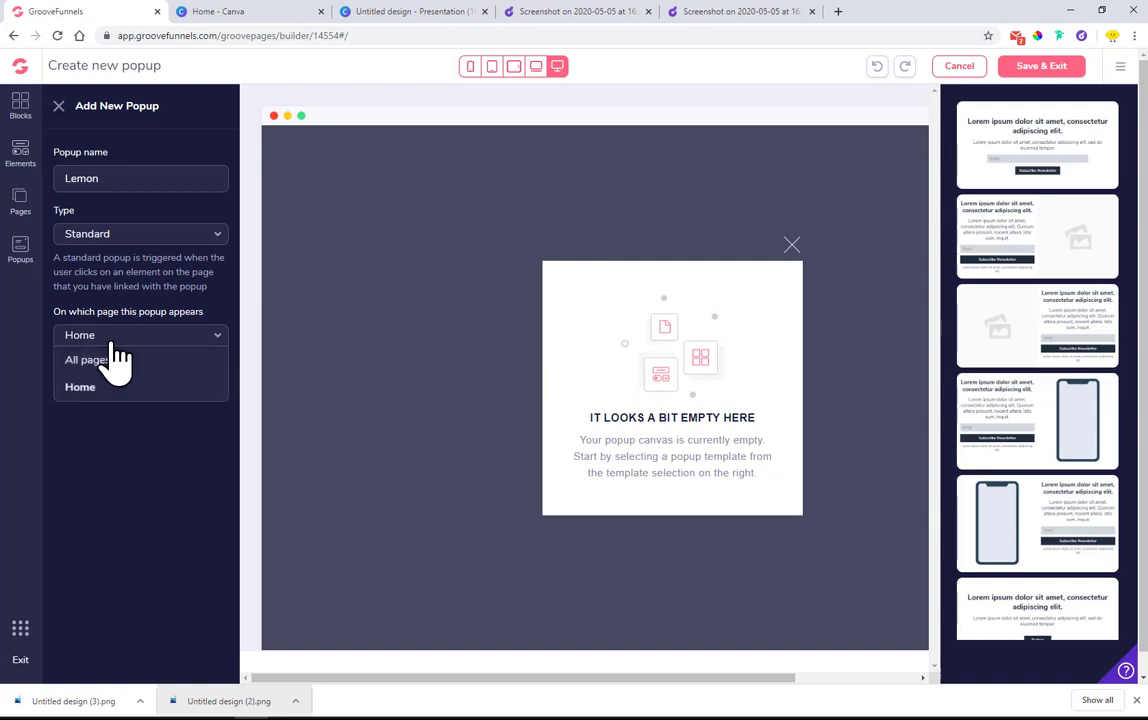
click(167, 341)
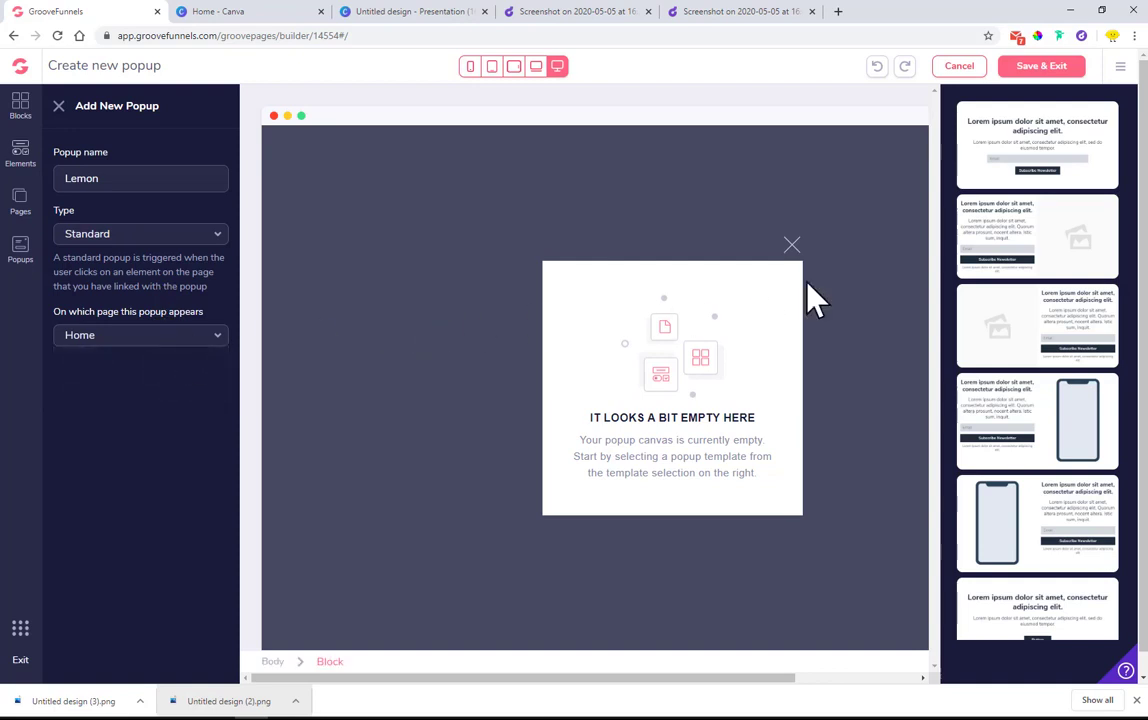
Step: Apply the first template, with a centred heading, email field and subscribe button, to the popup and save it
click(1062, 148)
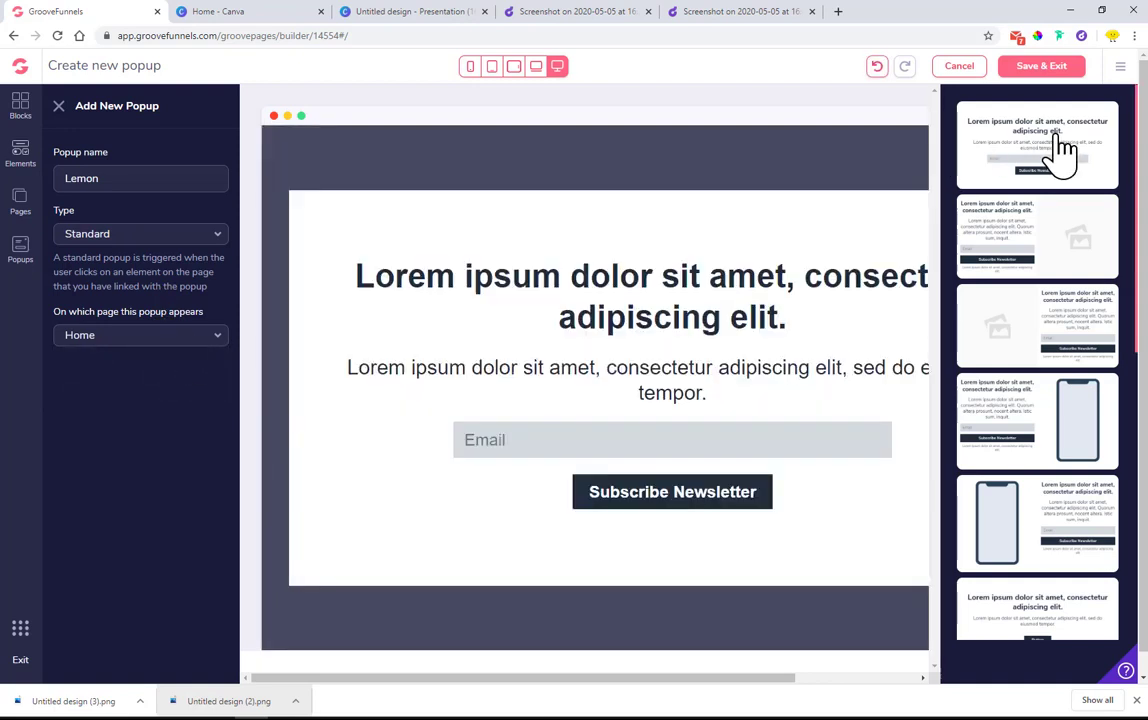
click(1014, 76)
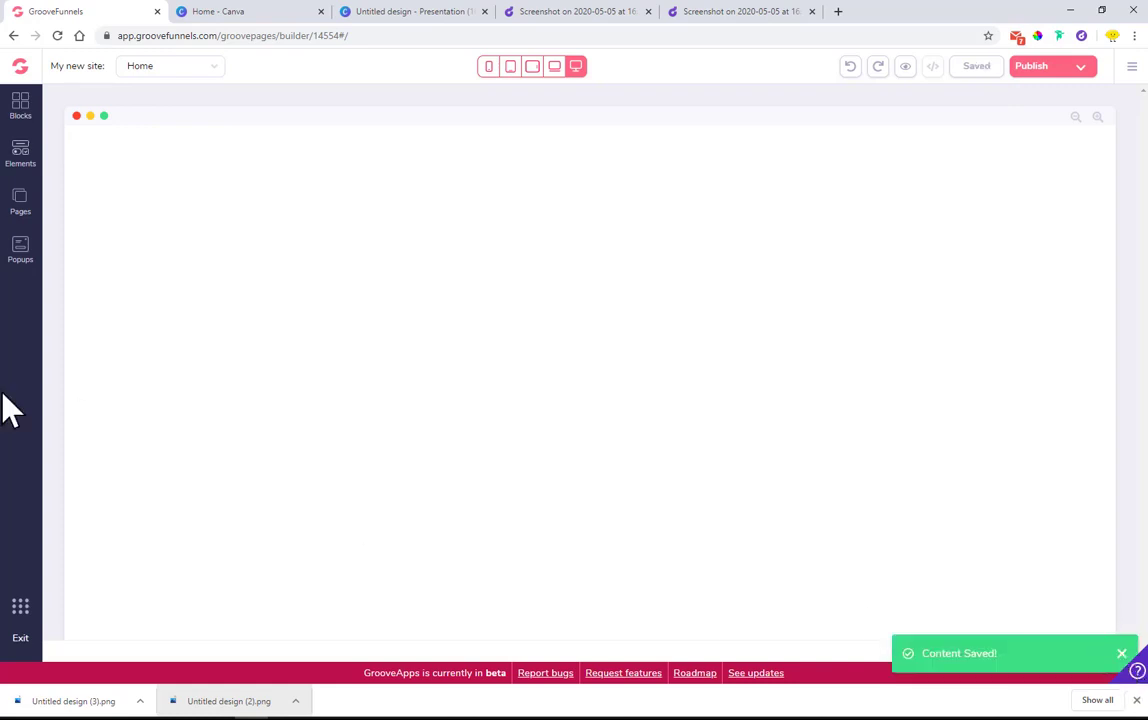
Step: Reopen the Lemon popup for editing and hide its settings to widen the canvas
click(20, 250)
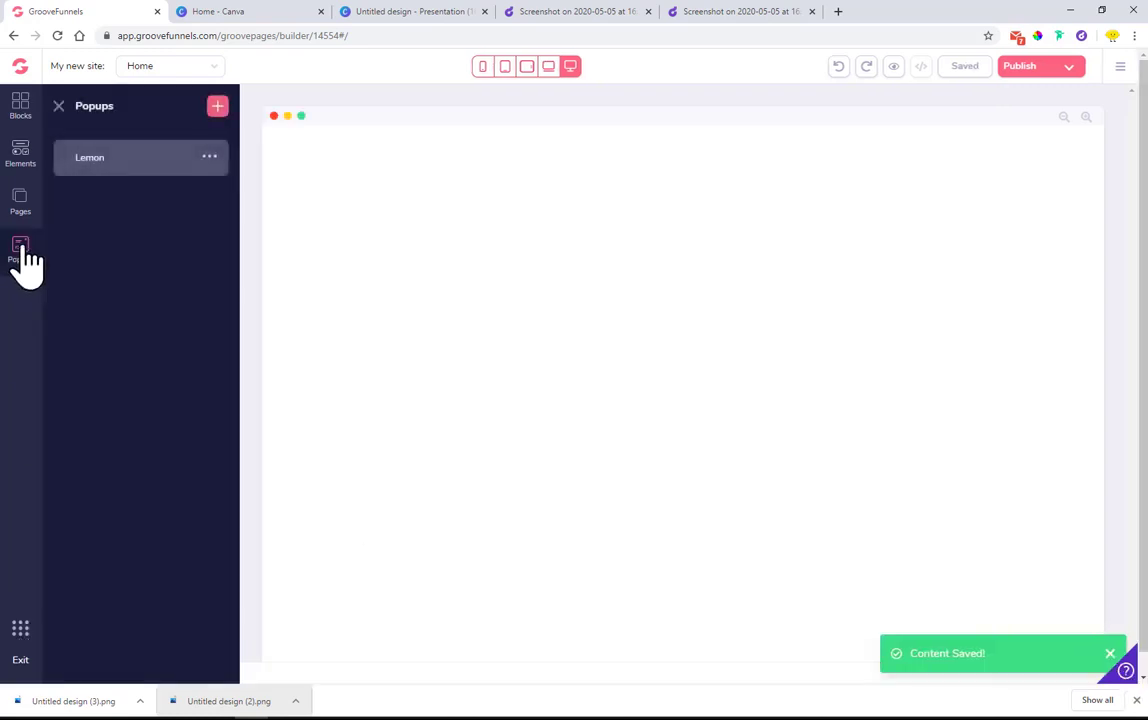
click(101, 166)
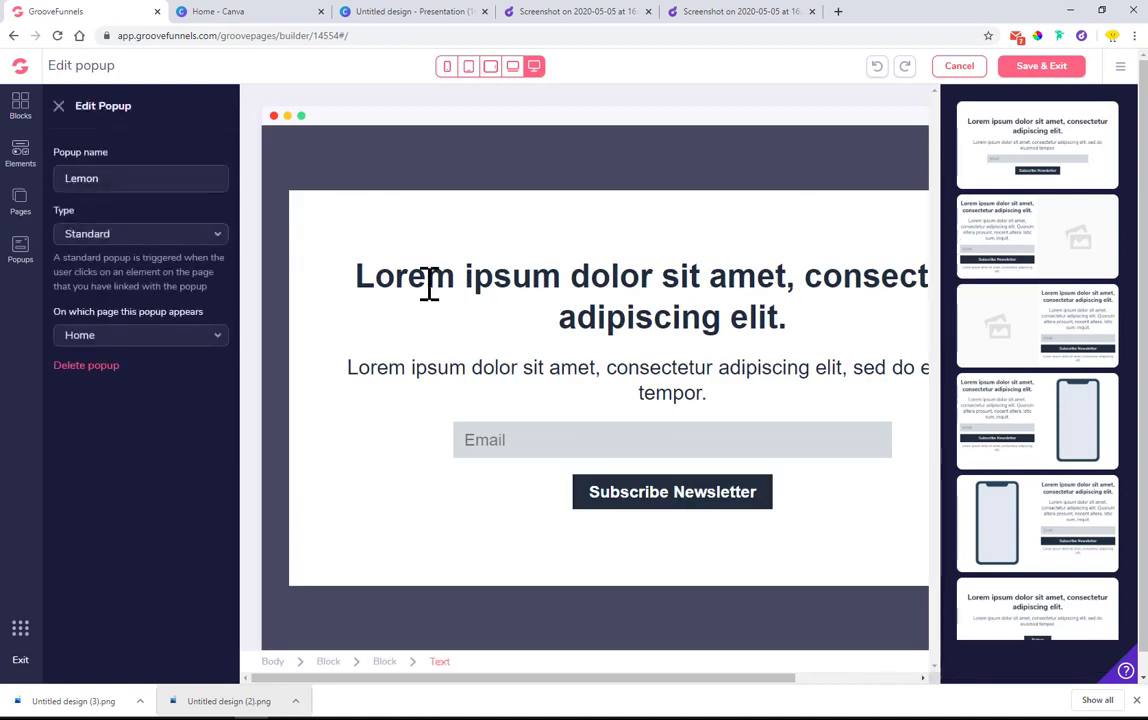
click(59, 106)
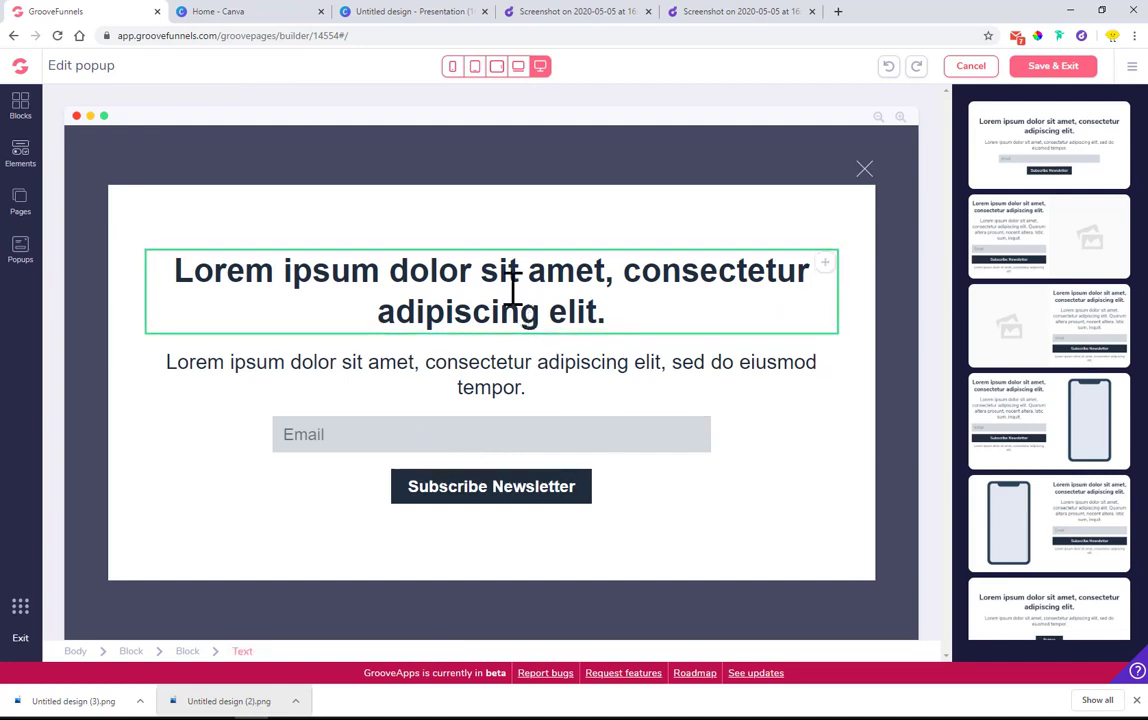
Step: Add an empty Container element above the popup's heading
click(513, 290)
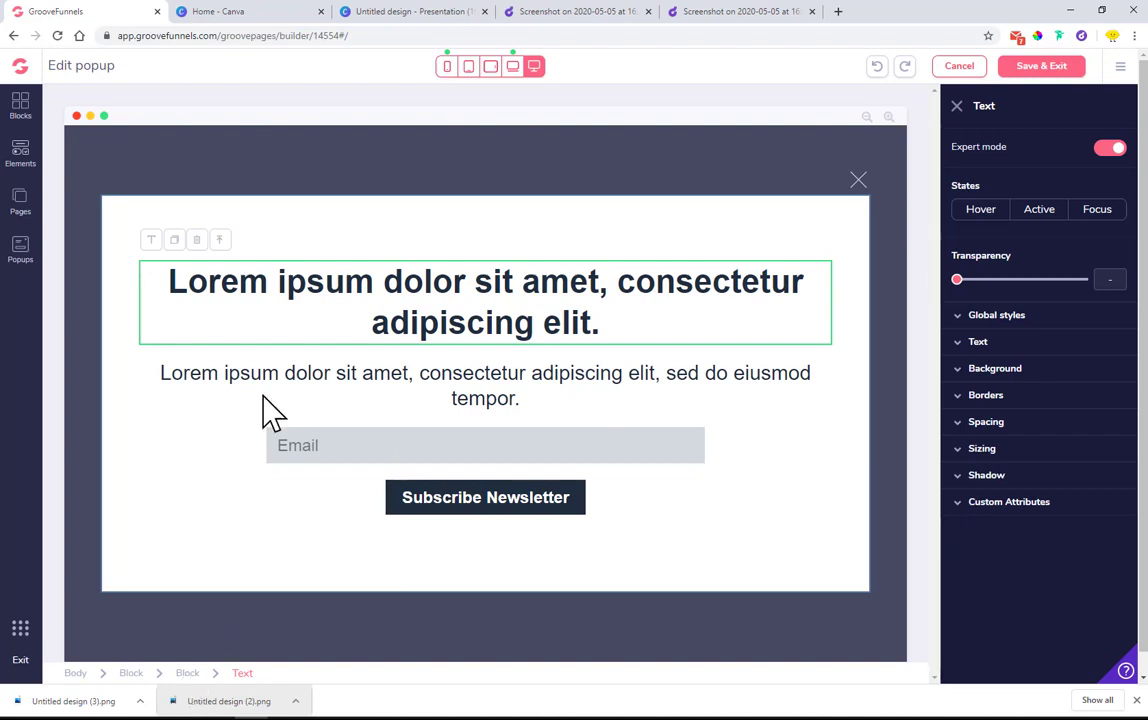
click(21, 158)
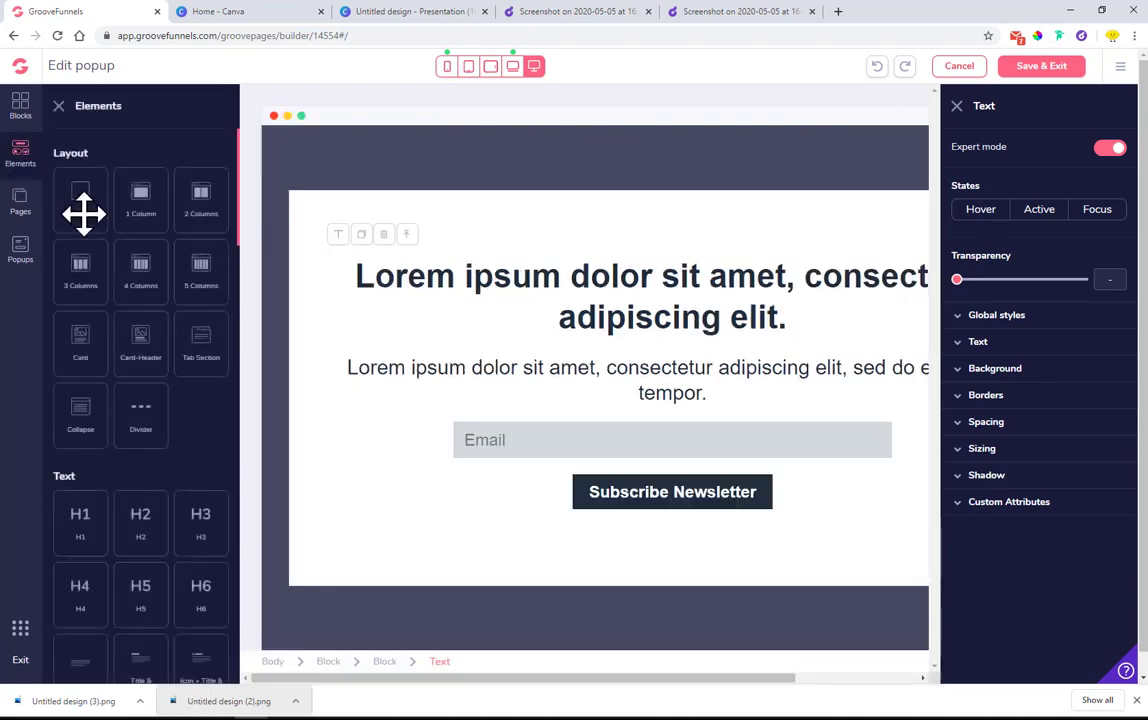
drag(85, 215, 551, 277)
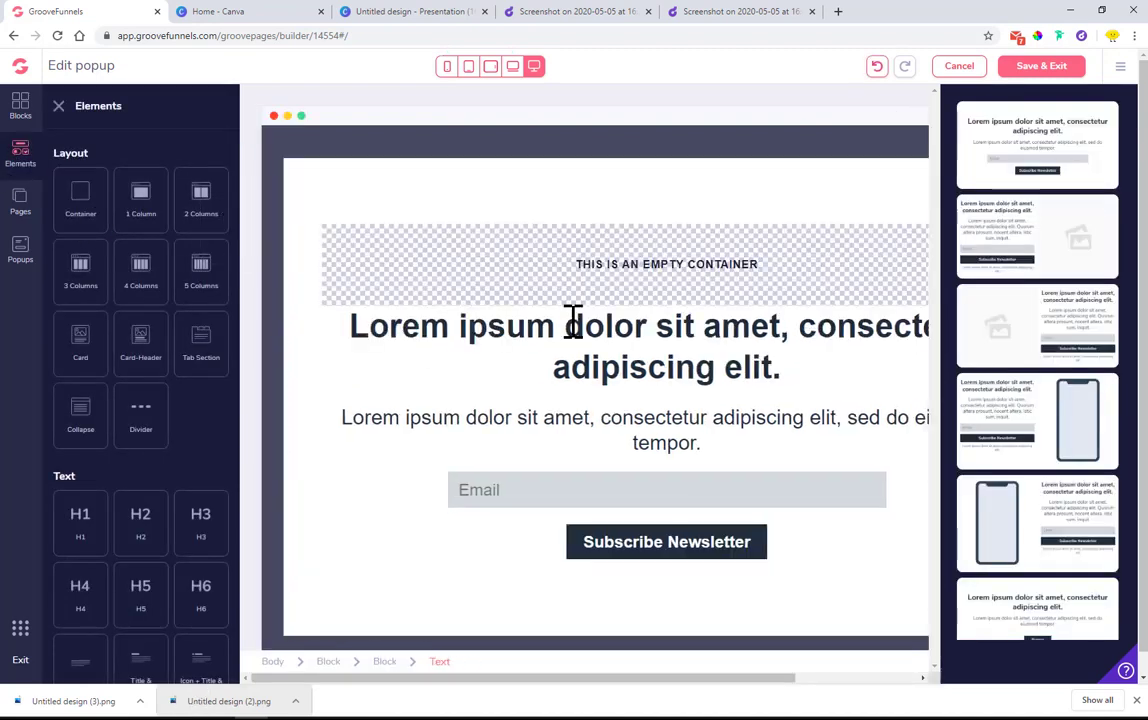
click(58, 106)
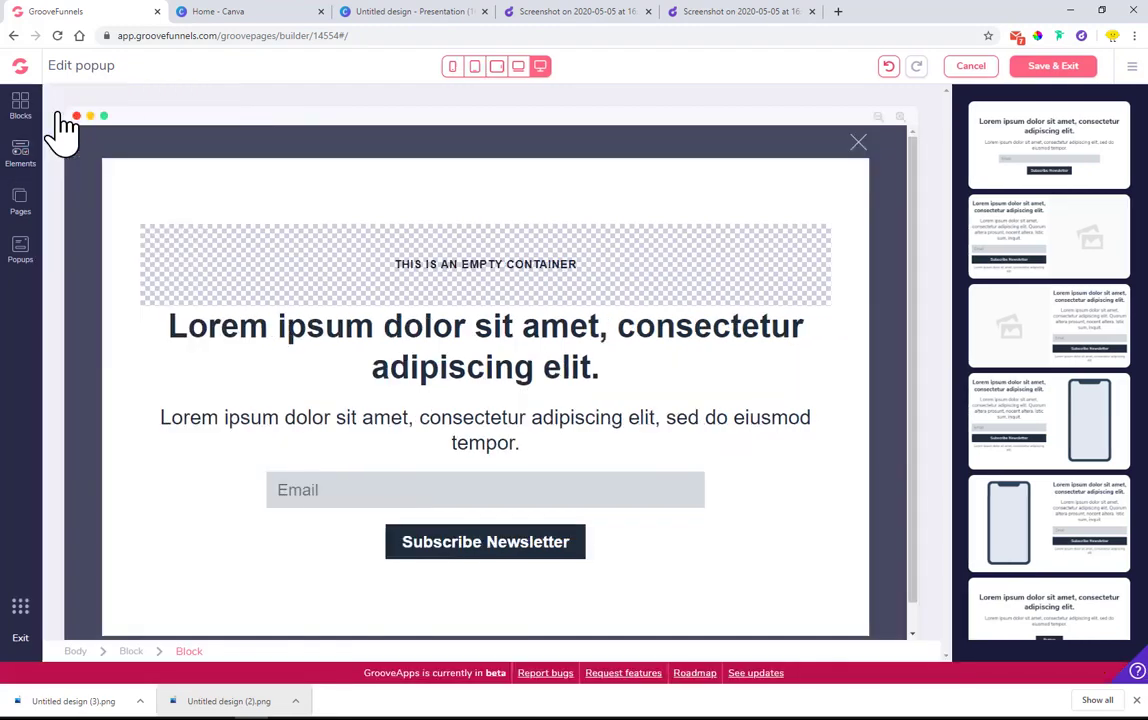
Step: Select the popup's outer white block and set its left and right padding to 12
click(228, 345)
click(185, 674)
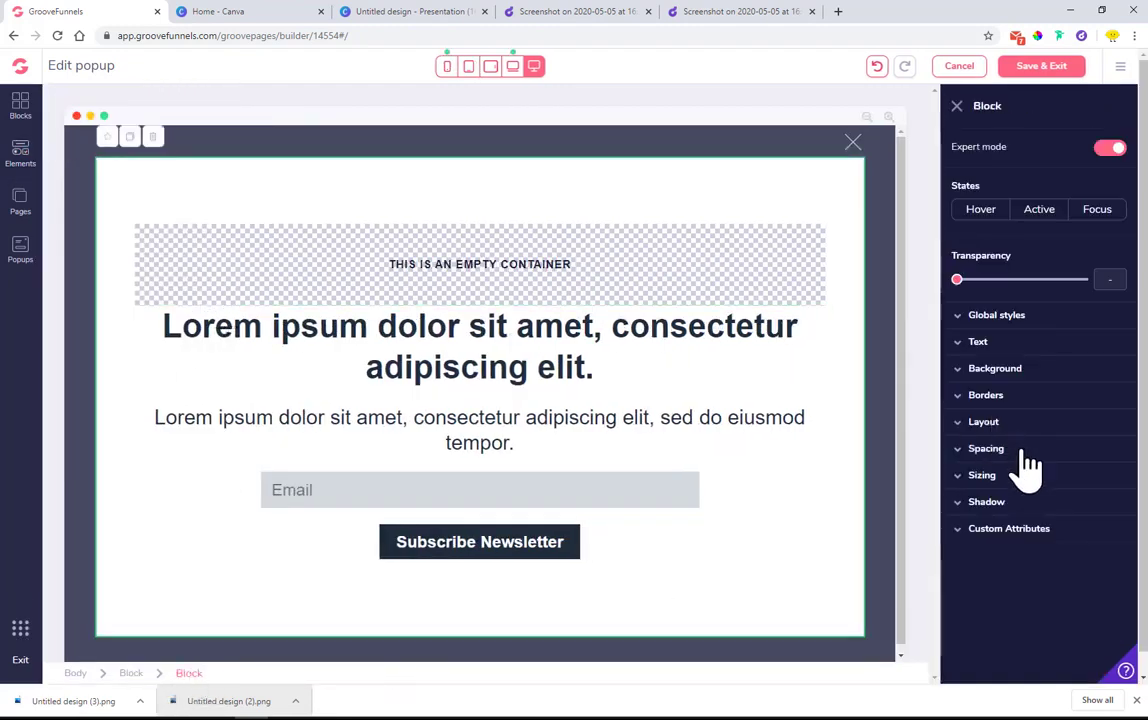
click(1024, 450)
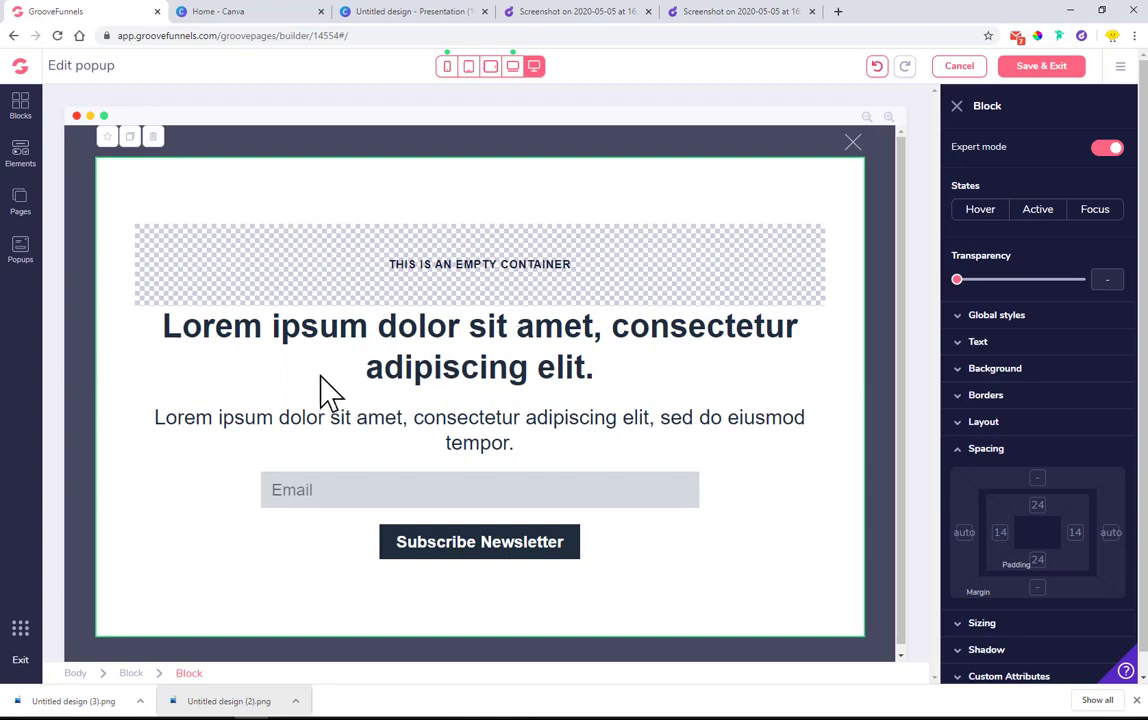
click(1000, 532)
mouse_move(963, 617)
mouse_down()
mouse_move(999, 615)
mouse_move(963, 615)
mouse_up()
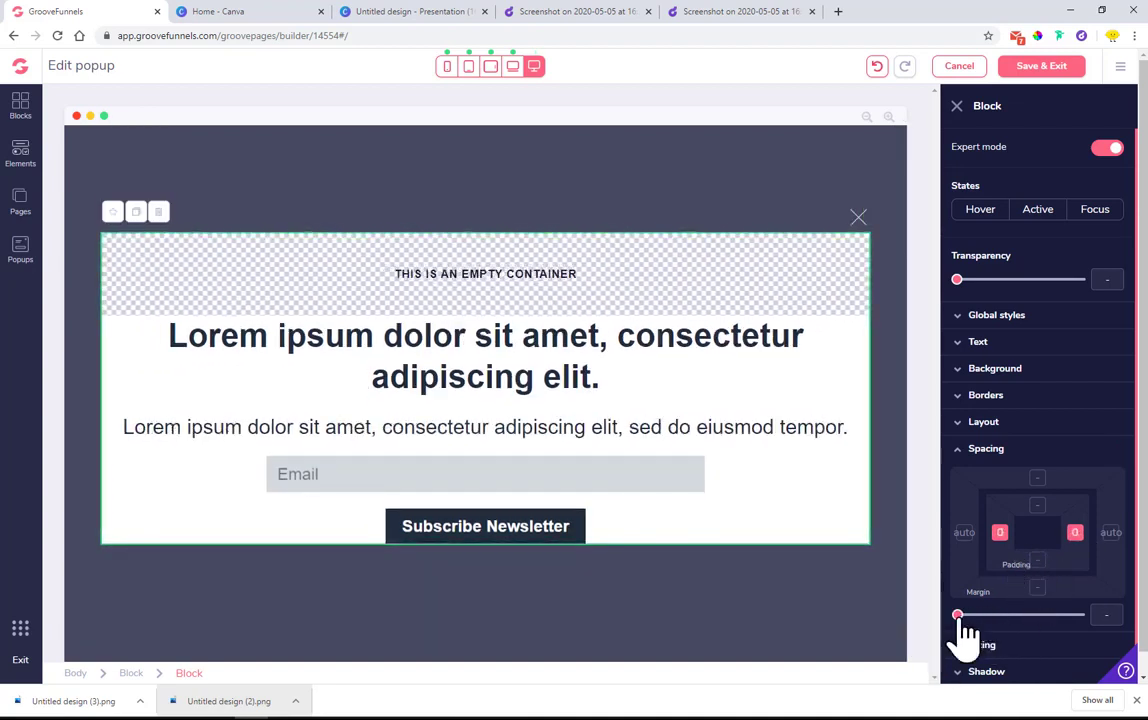
drag(960, 617, 1027, 631)
Step: Set the white block's top and bottom padding to 14
click(1035, 561)
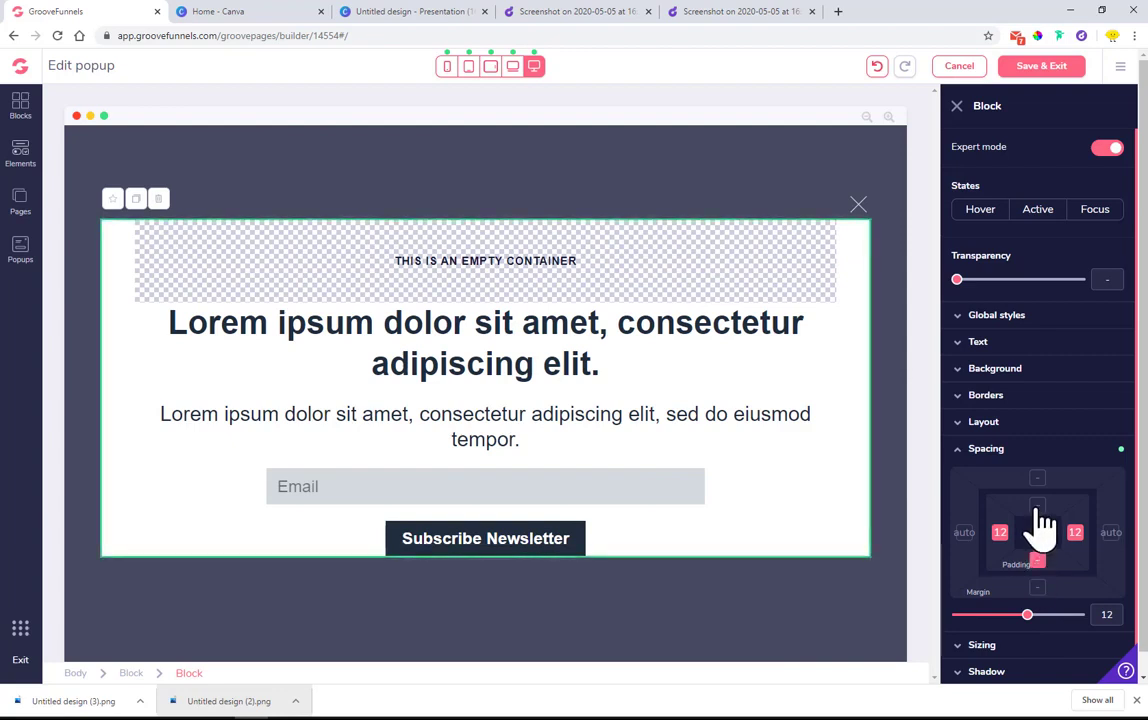
click(1037, 506)
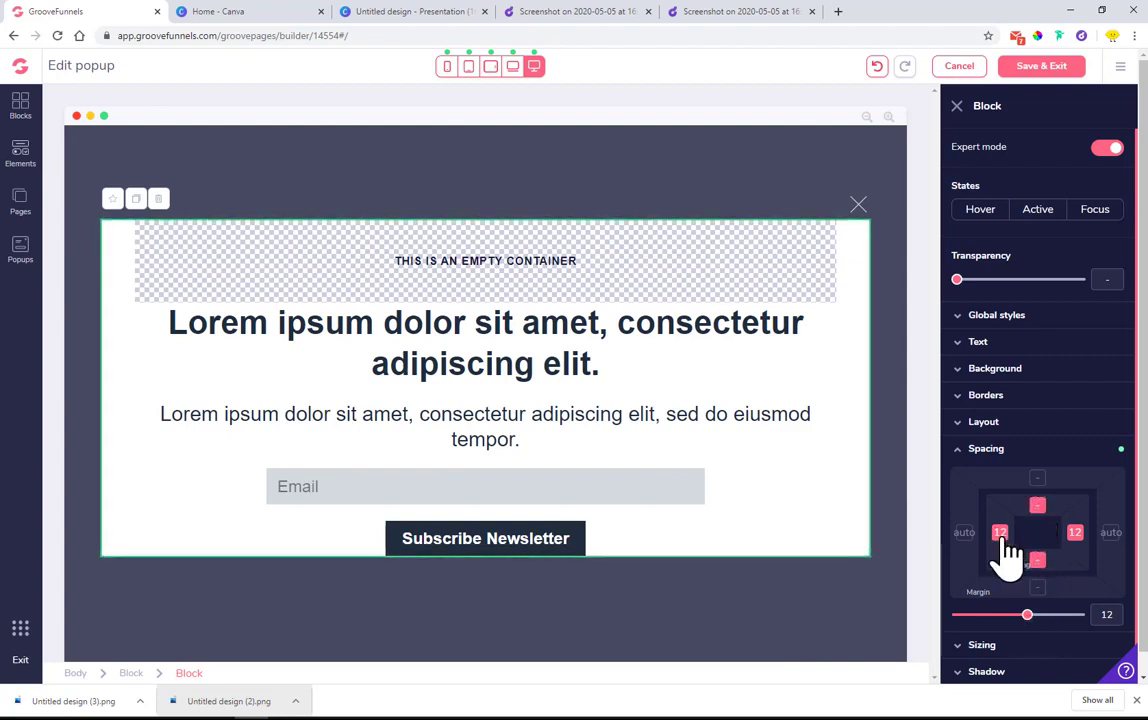
click(1075, 533)
drag(960, 616, 1033, 618)
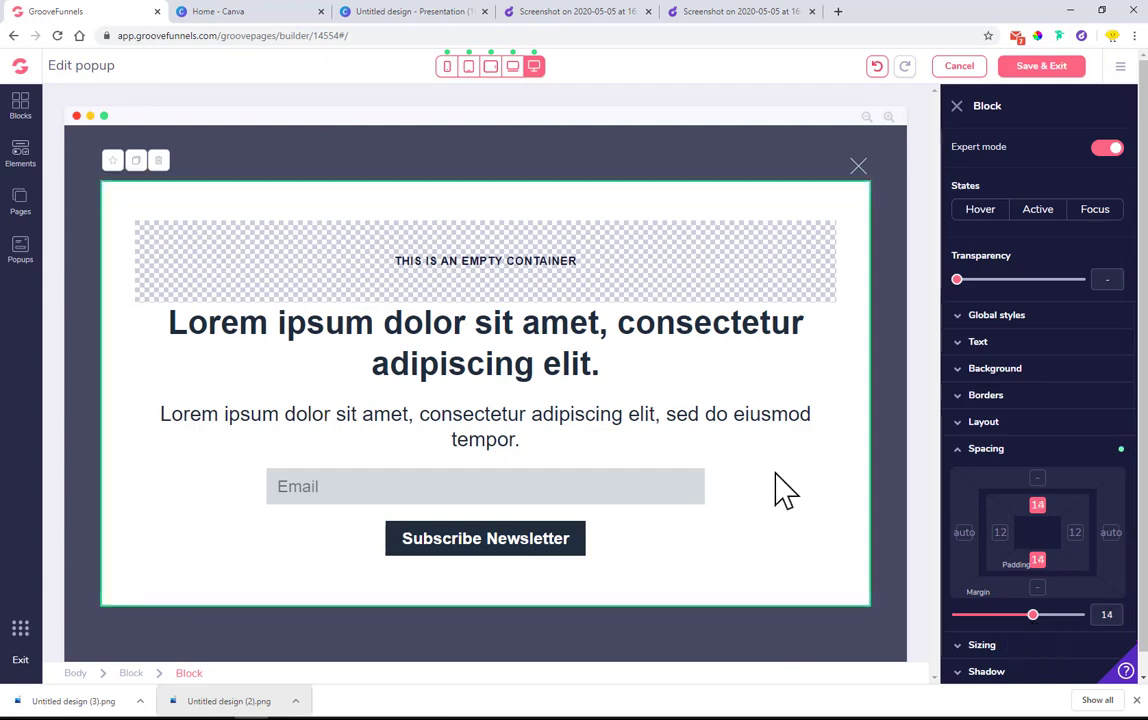
Step: Move the heading, paragraph and email field into the empty container, placing the email field between the two texts
click(577, 249)
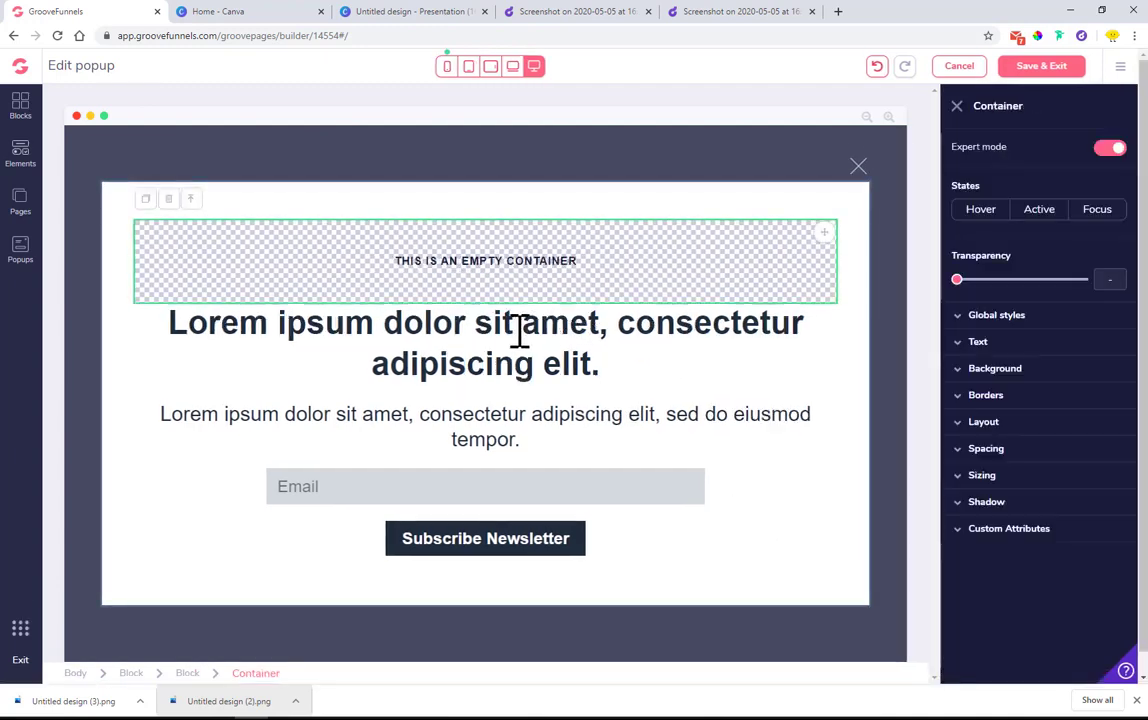
click(522, 332)
drag(821, 321, 787, 300)
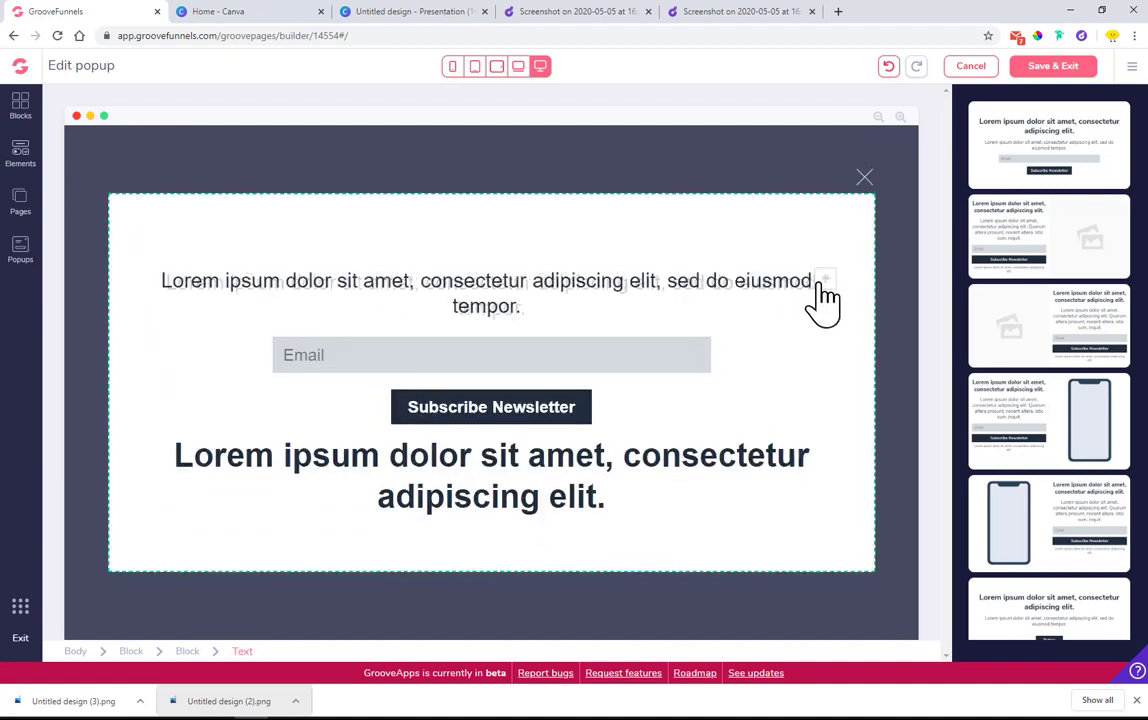
drag(830, 440, 802, 300)
drag(704, 432, 689, 340)
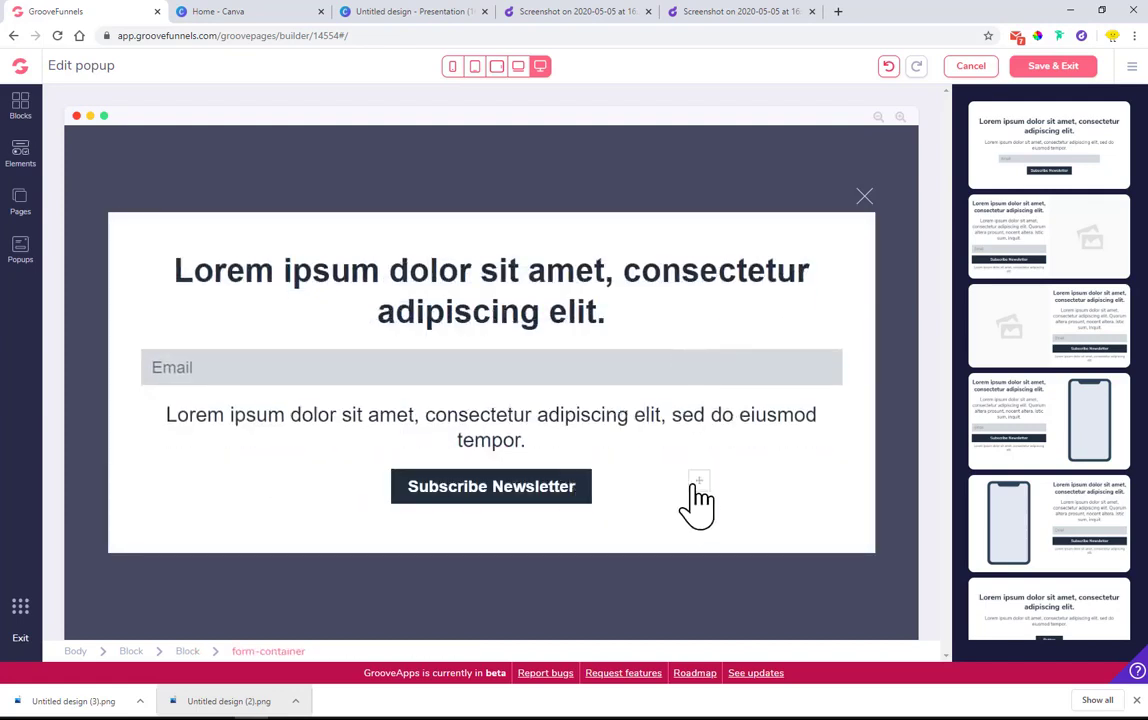
Step: Move the Subscribe Newsletter button into the container and place it below the paragraph
drag(697, 498, 687, 384)
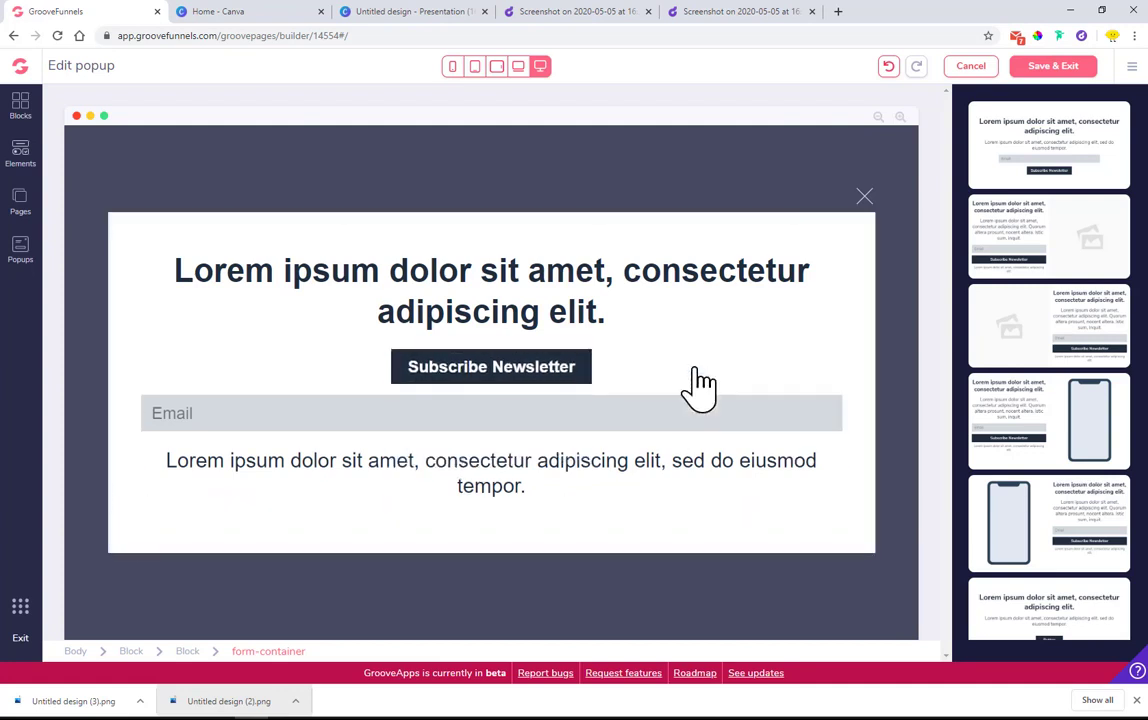
click(589, 368)
click(615, 392)
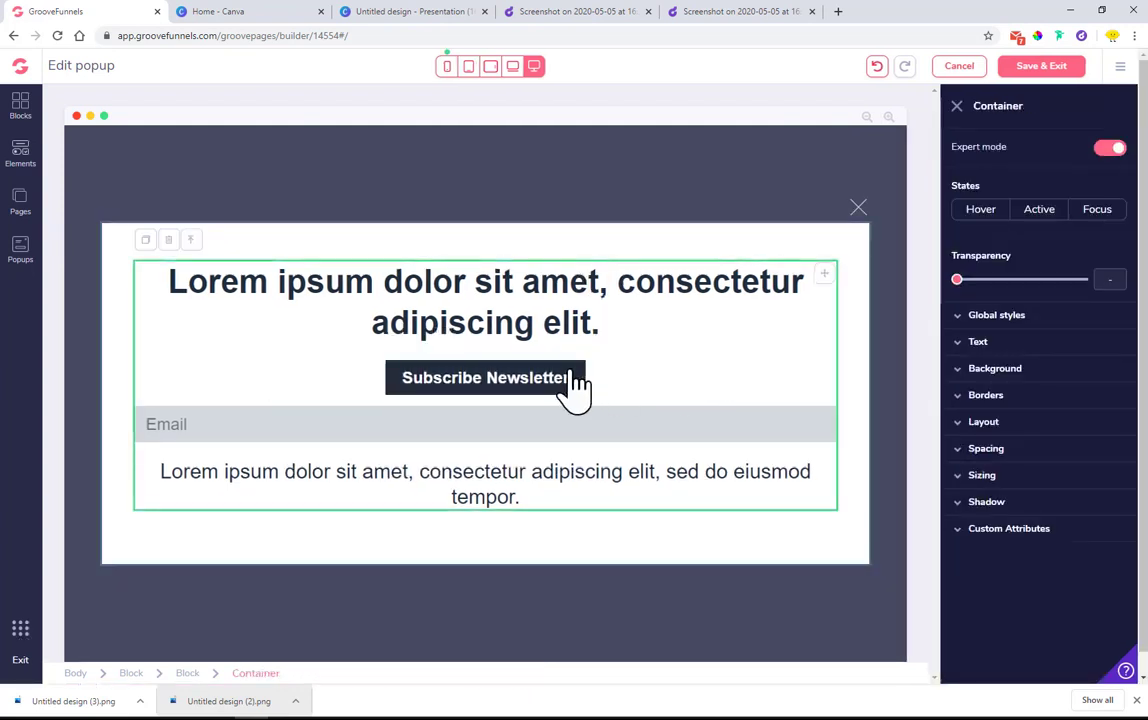
click(577, 391)
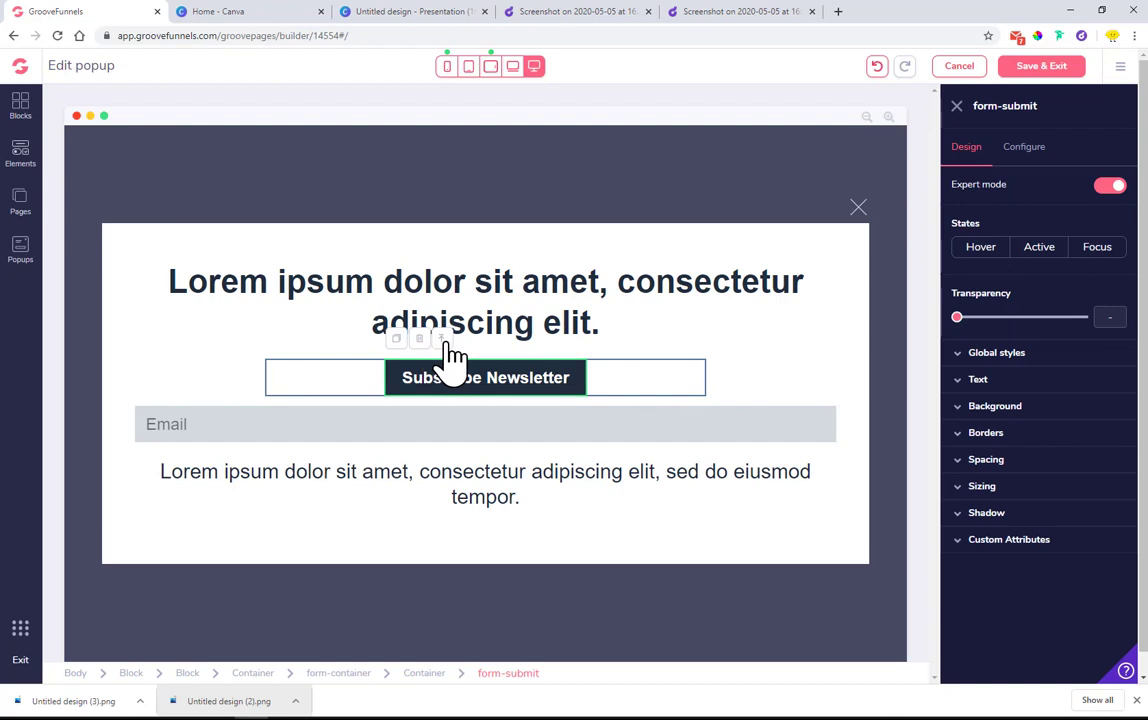
click(687, 392)
drag(697, 385, 688, 480)
Step: Consult the reference popup screenshot in Droplr and add a Checkbox form element between the email field and the paragraph in GroovePages
click(552, 16)
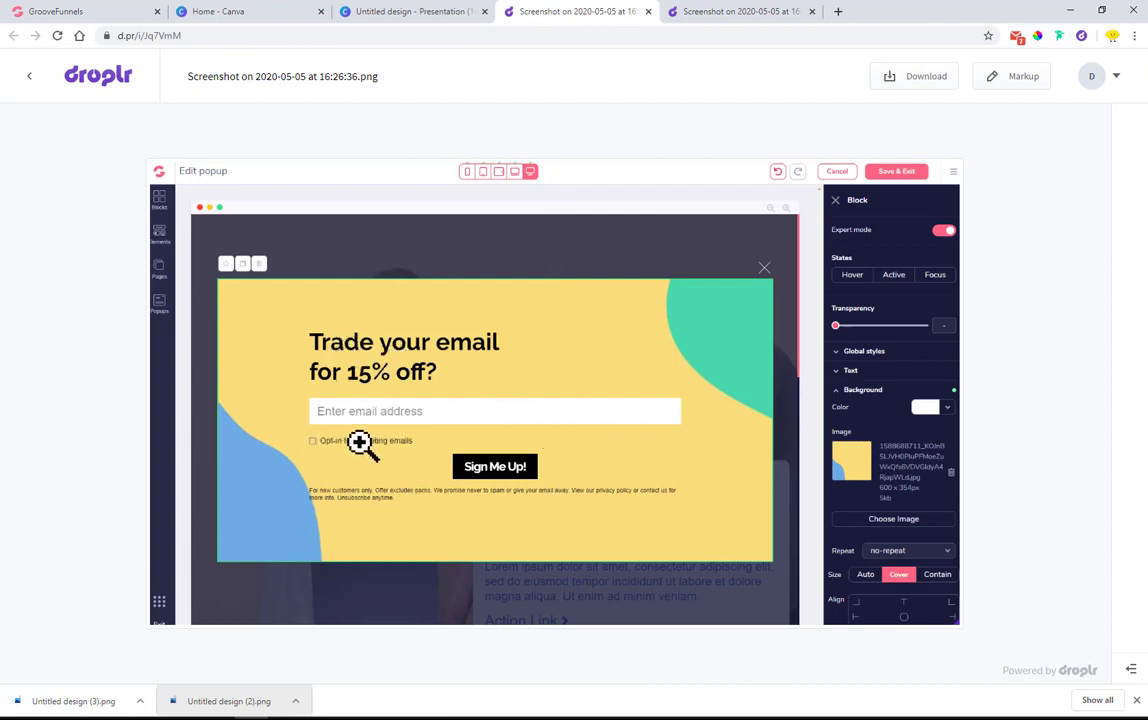
click(53, 12)
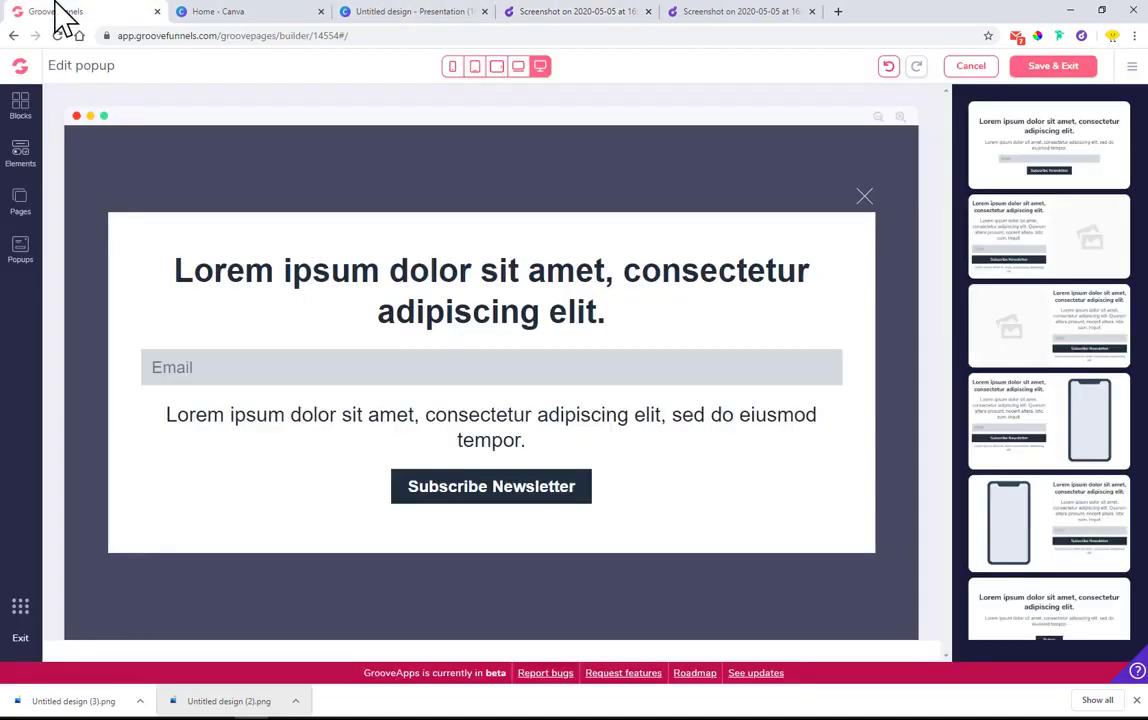
click(20, 157)
scroll(187, 366, down, 8)
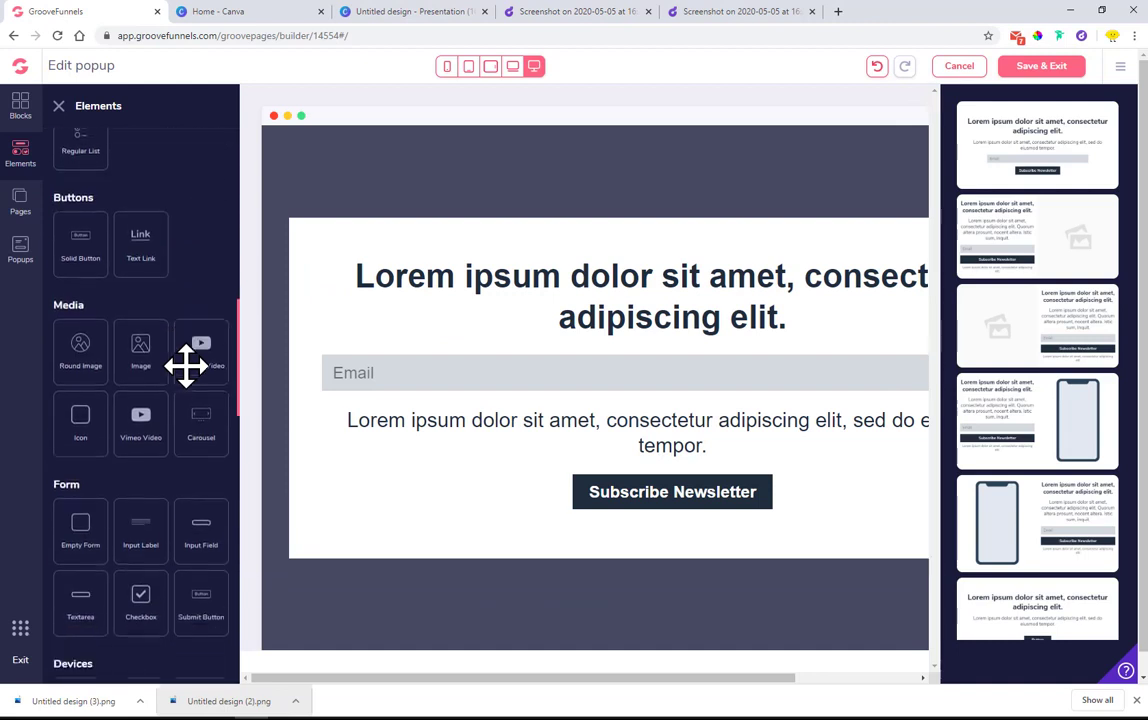
scroll(187, 366, down, 3)
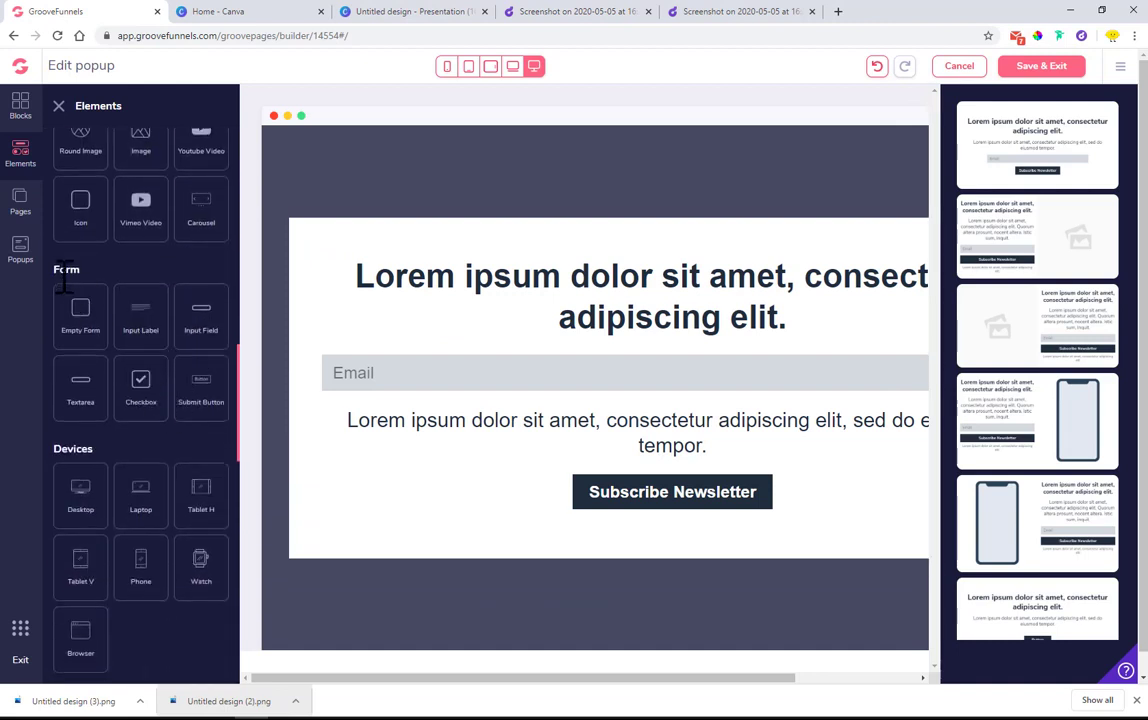
drag(138, 385, 674, 412)
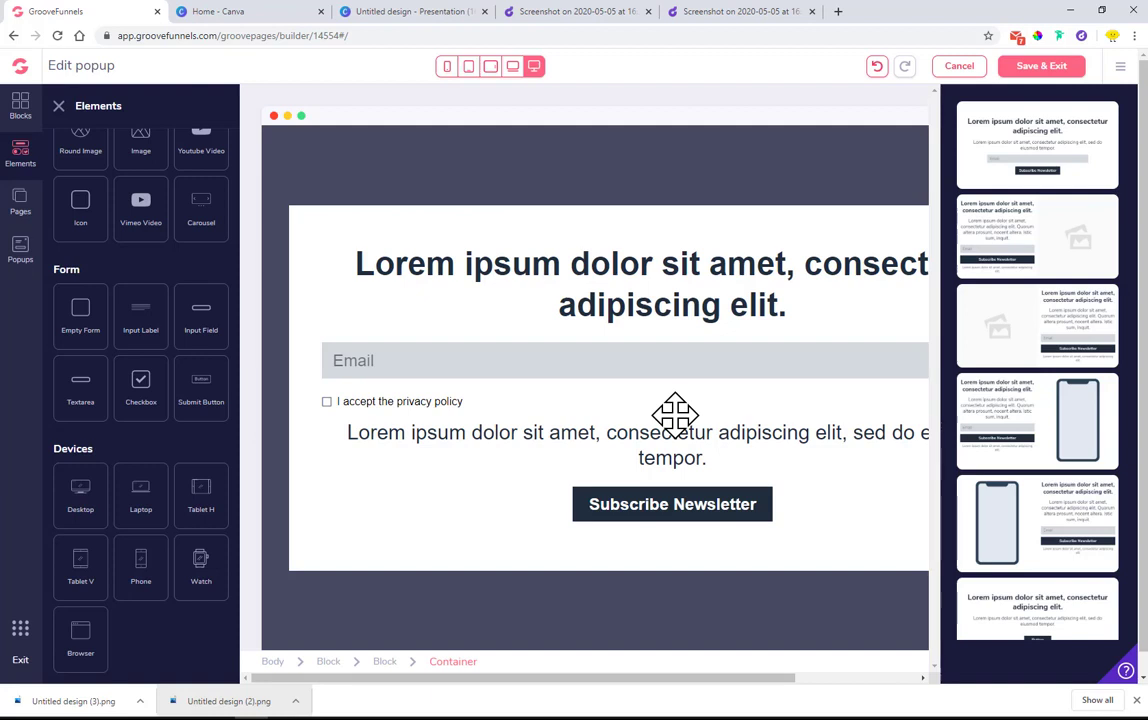
click(58, 106)
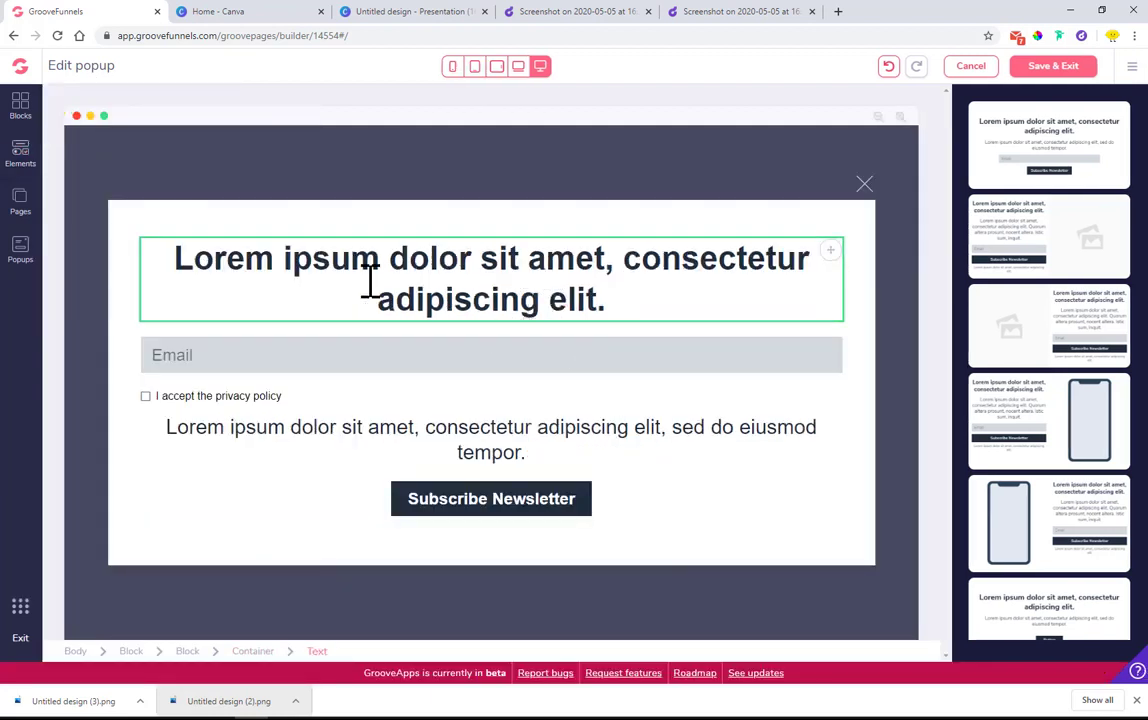
Step: Upload Untitled design (3).png to the image library and set it as the outer block's background image
click(250, 240)
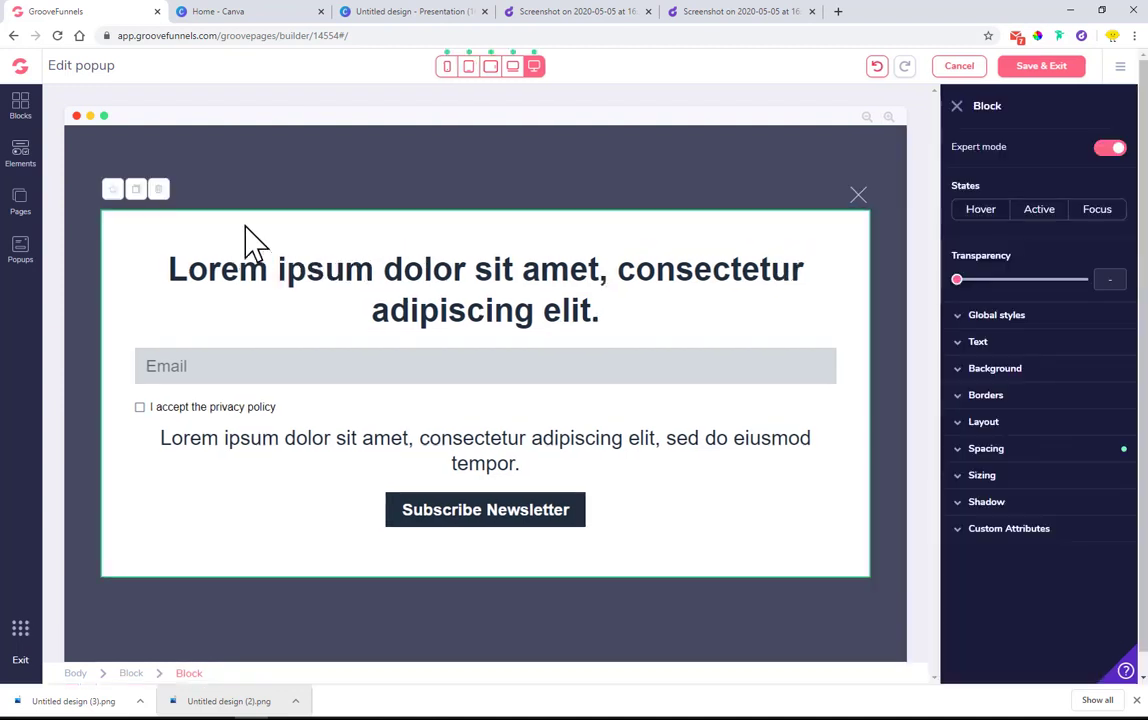
click(1064, 370)
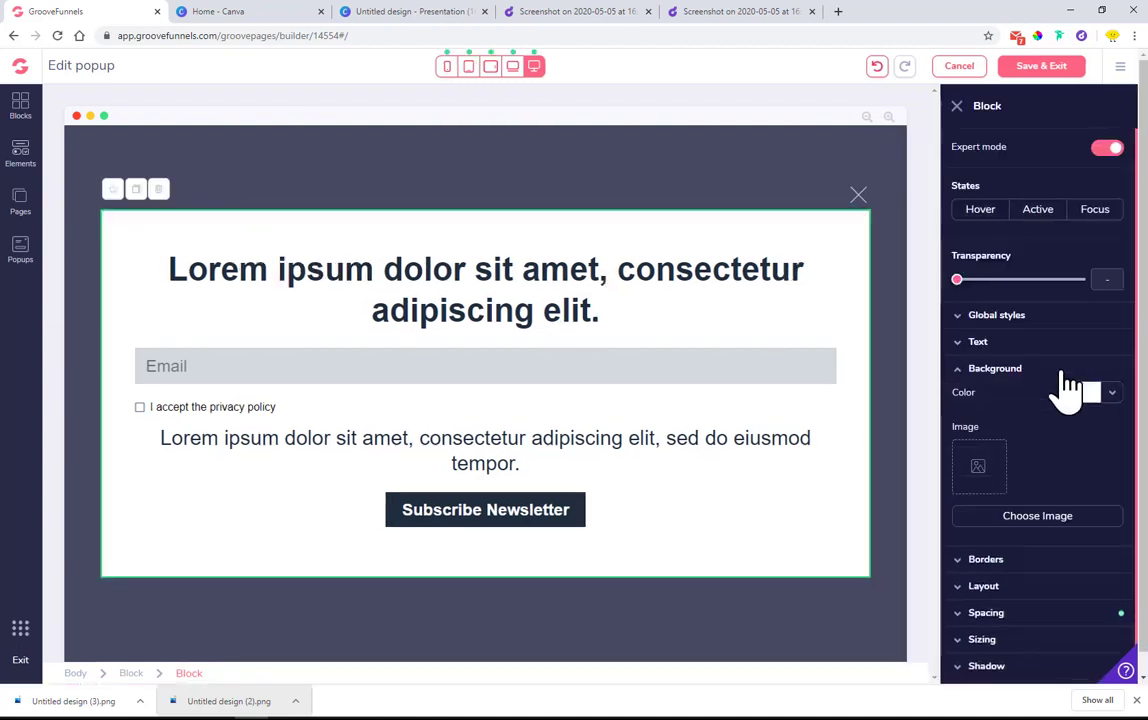
click(1007, 520)
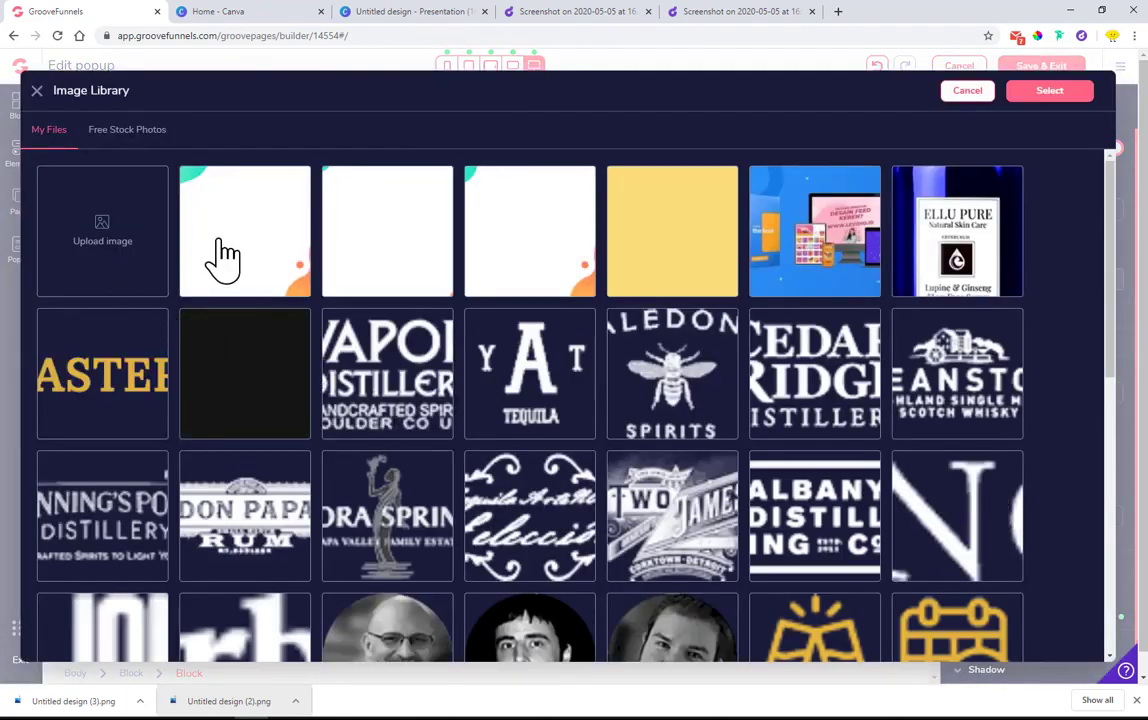
click(222, 258)
drag(88, 702, 90, 225)
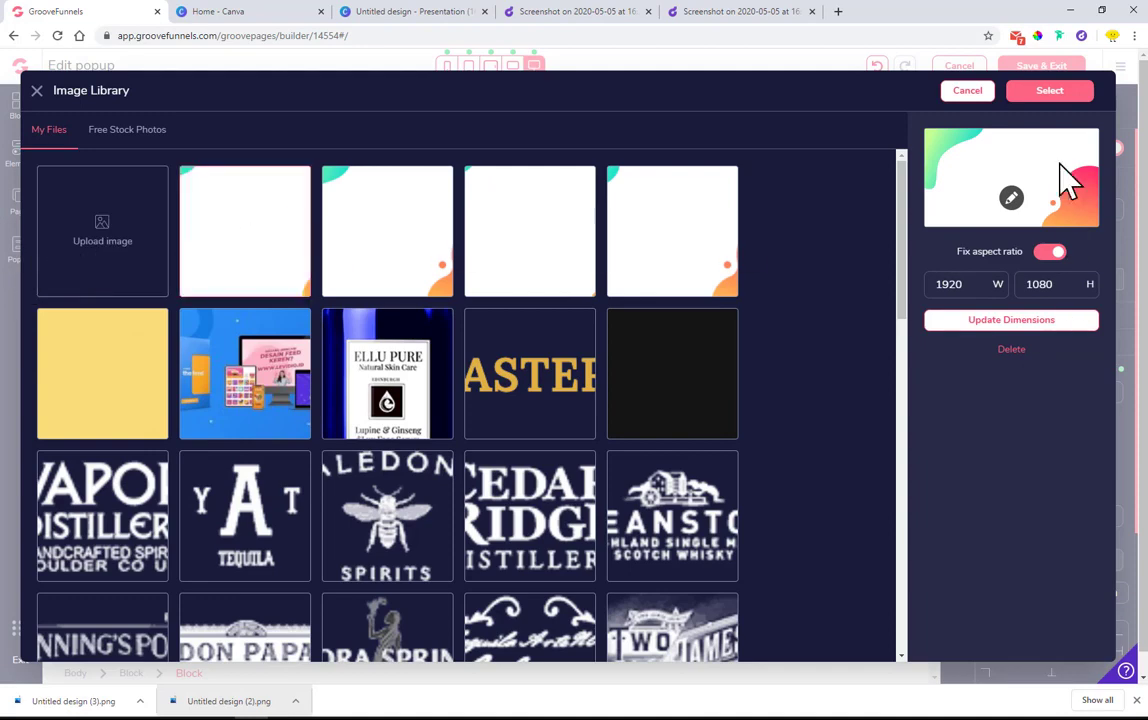
click(1048, 92)
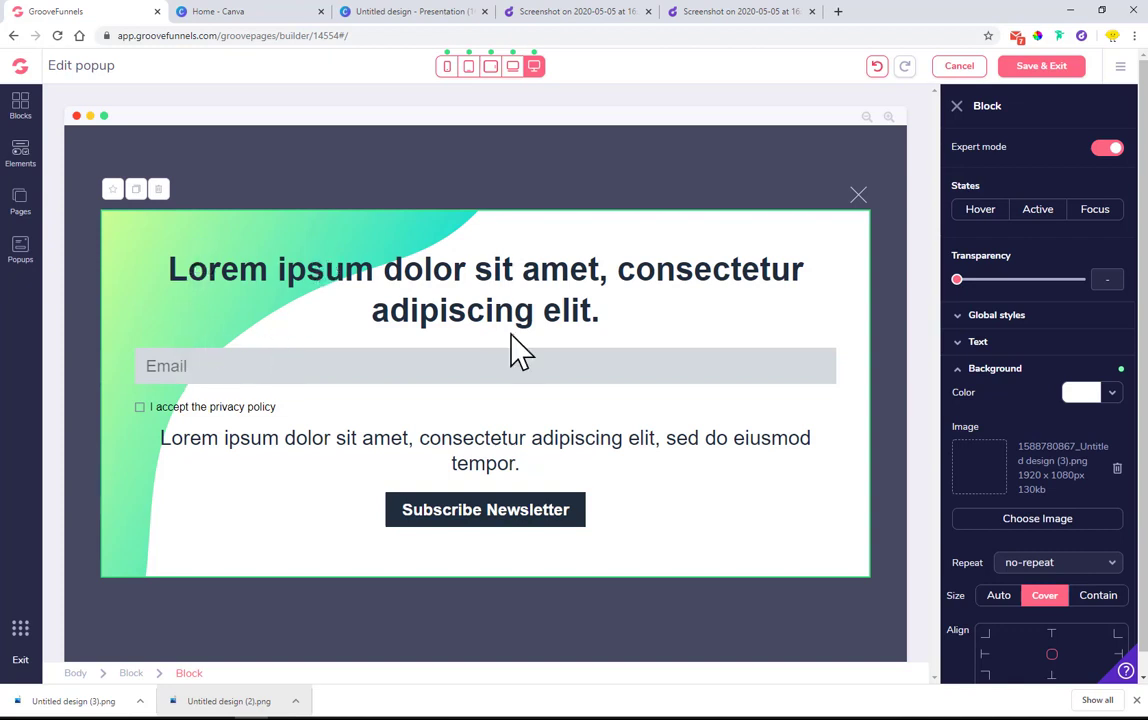
Step: Set the background image's size to Cover and align it to the centre of the block
scroll(1097, 620, down, 2)
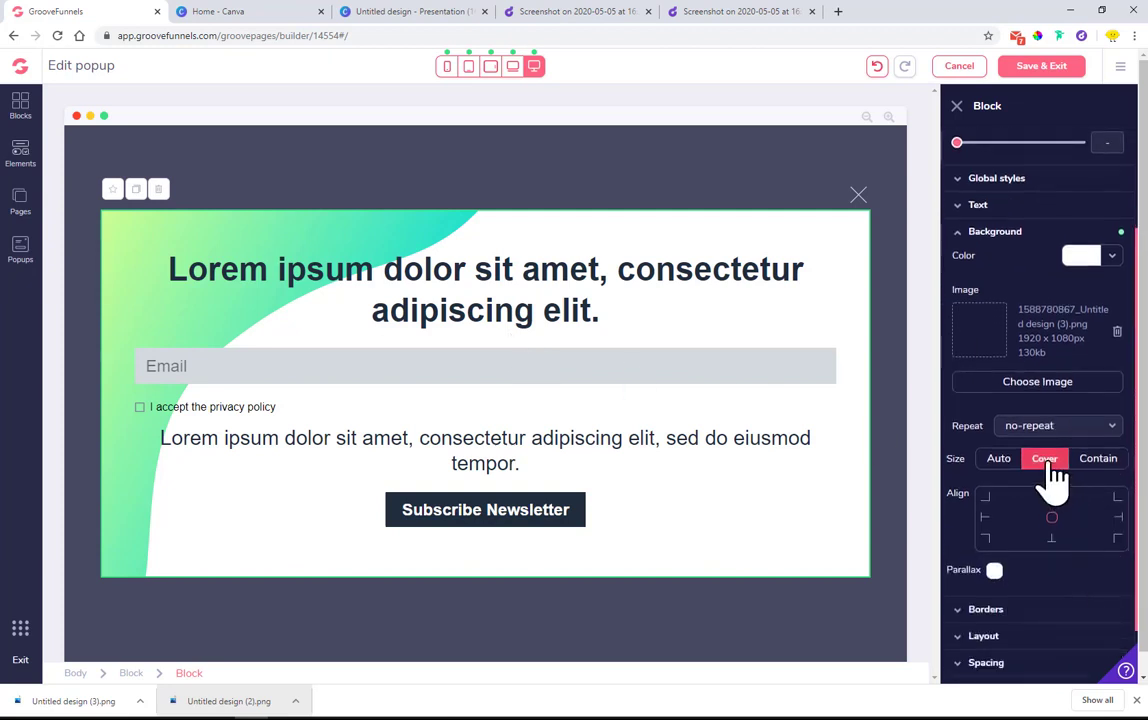
click(1047, 462)
click(1050, 466)
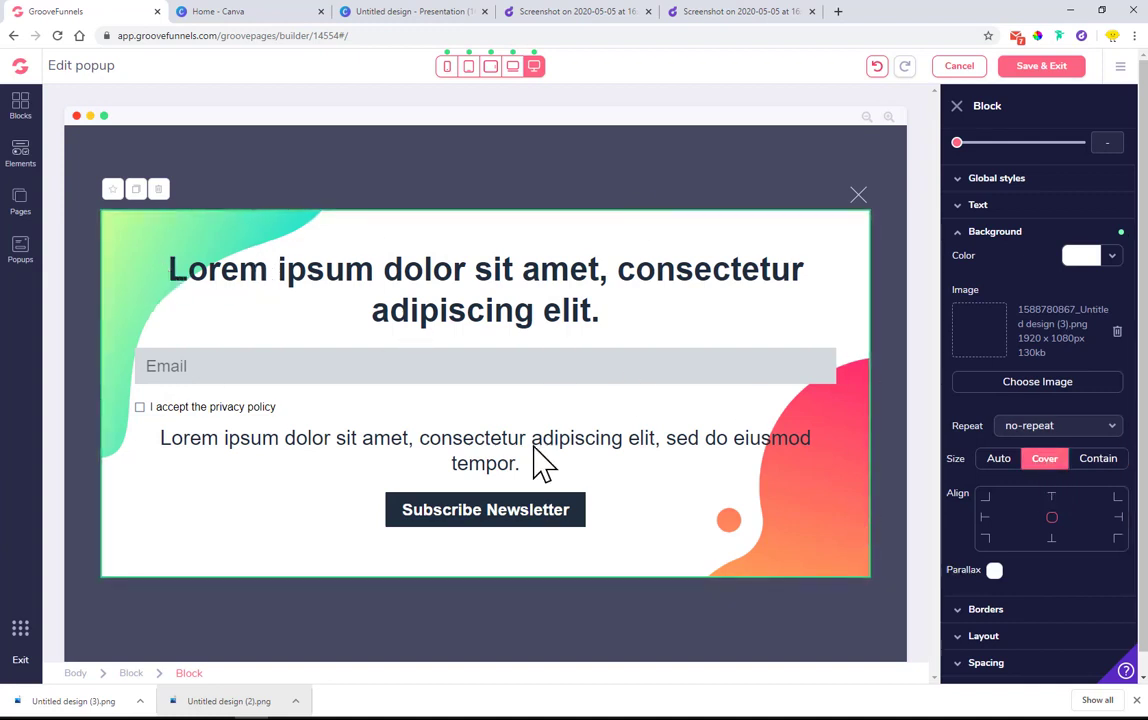
click(1052, 518)
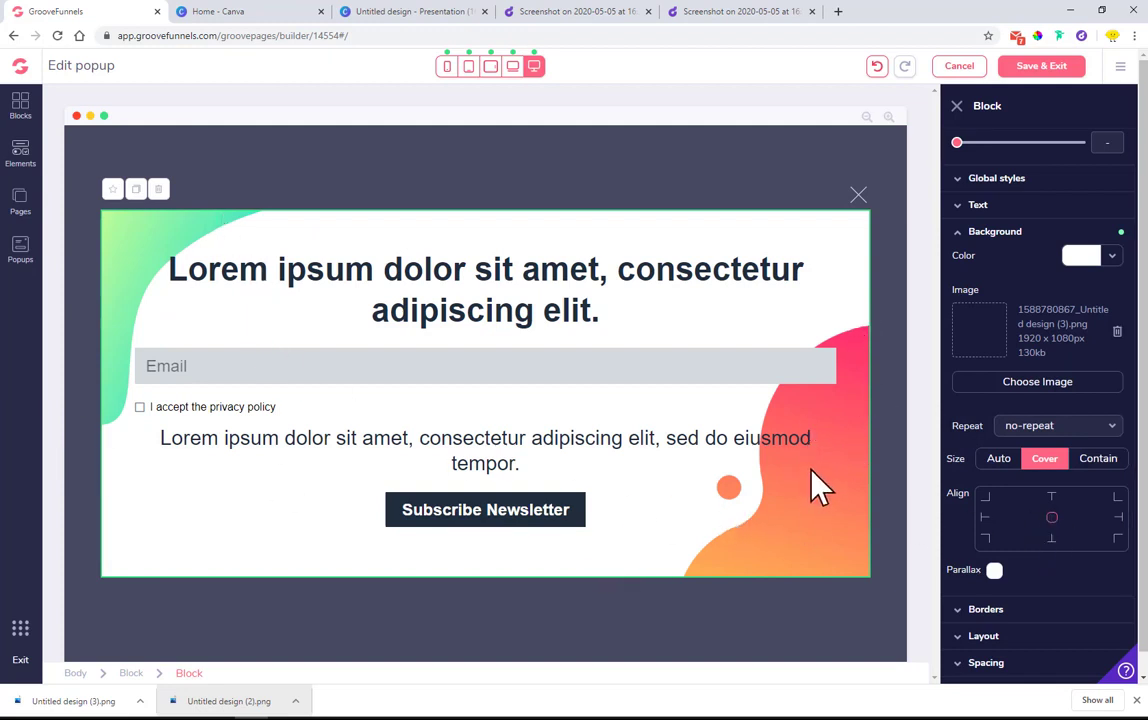
Step: Set the left and right padding of the container holding the popup content to 32
click(836, 353)
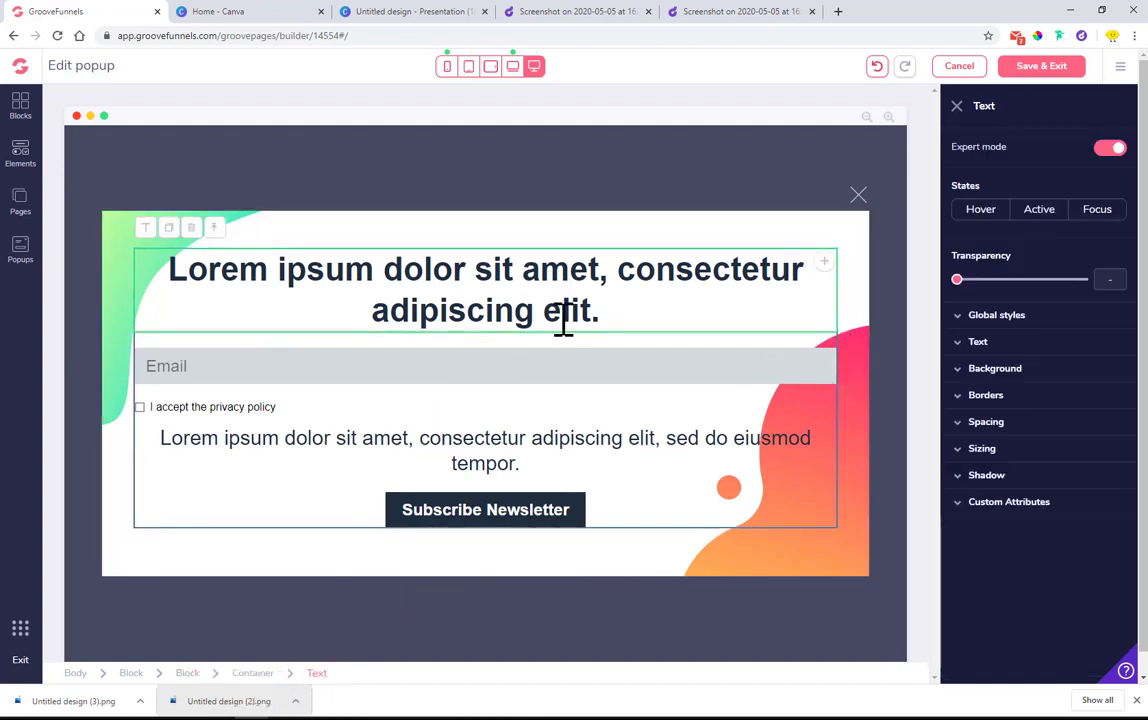
click(248, 673)
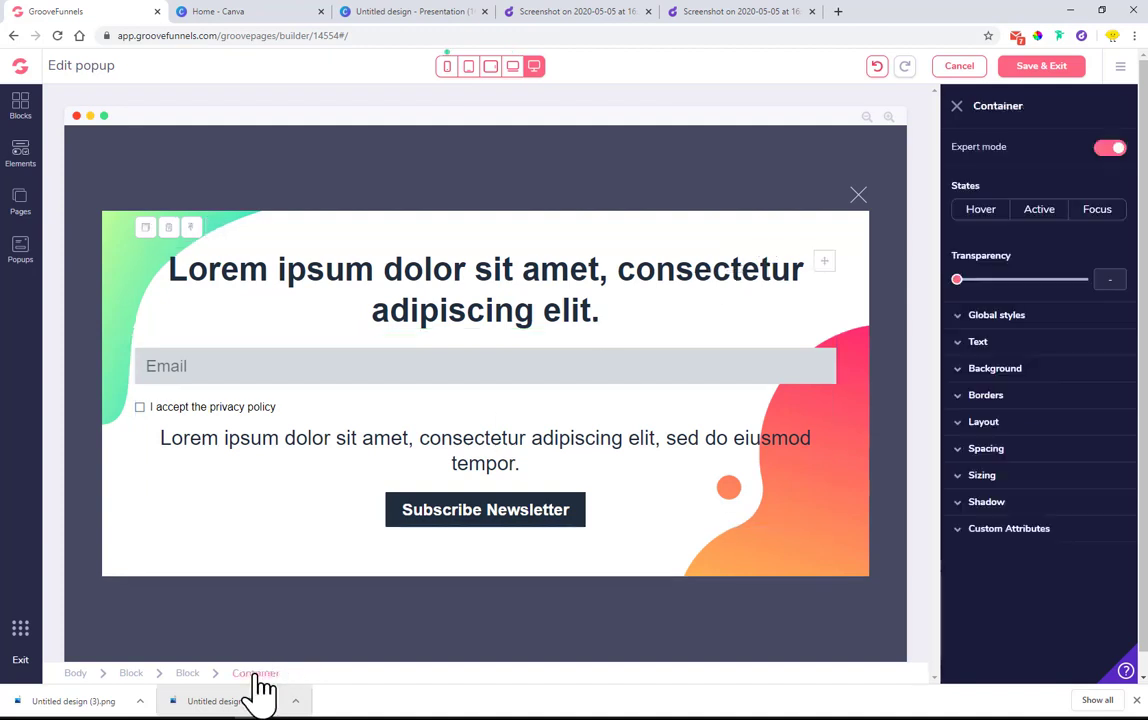
click(987, 449)
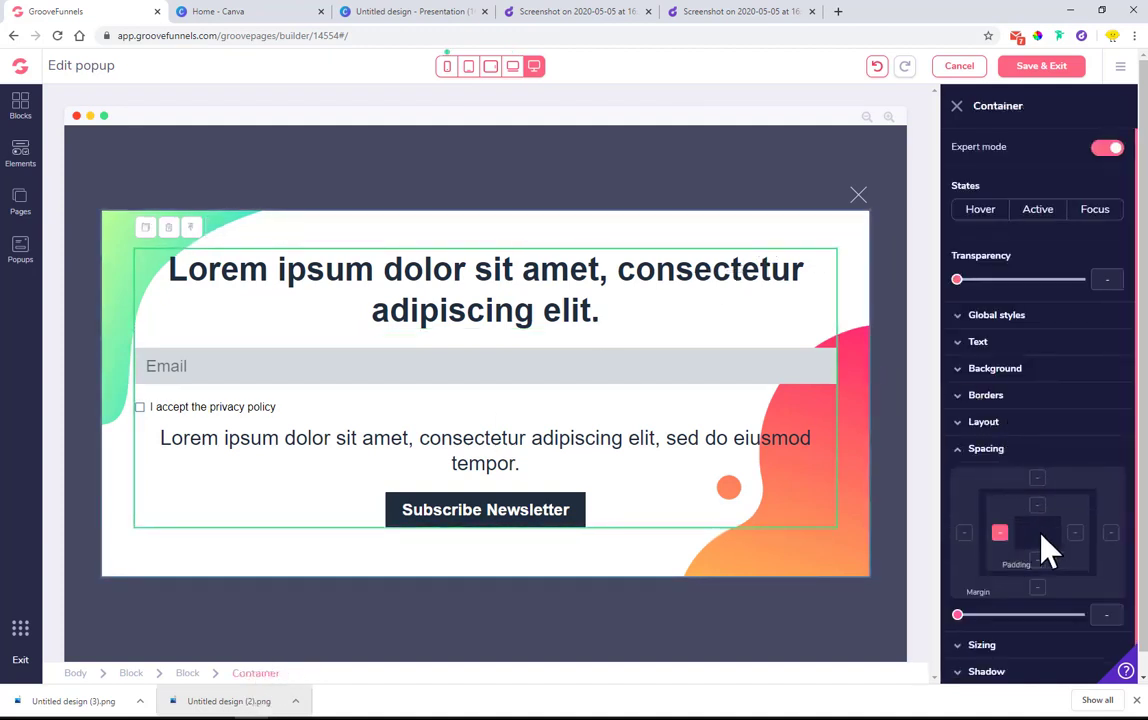
drag(958, 617, 1068, 616)
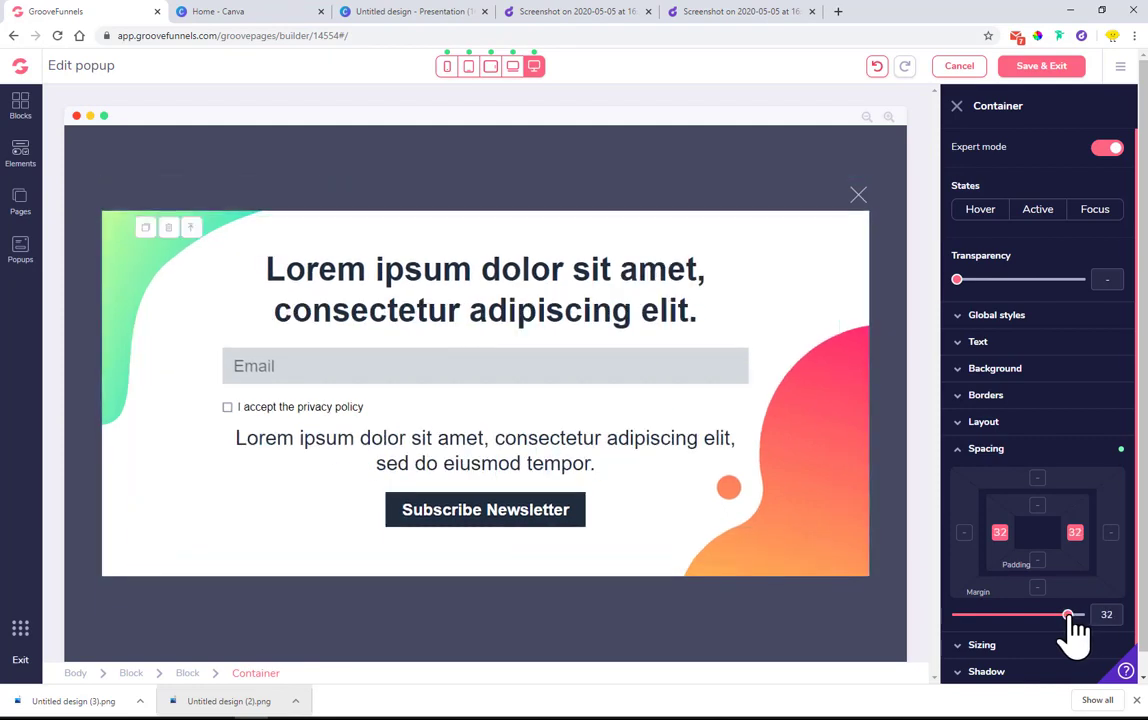
Step: Check the reference popup in Droplr and replace the GroovePages heading with "Trade your email for 15% off?", breaking the line before "for"
click(447, 285)
click(559, 12)
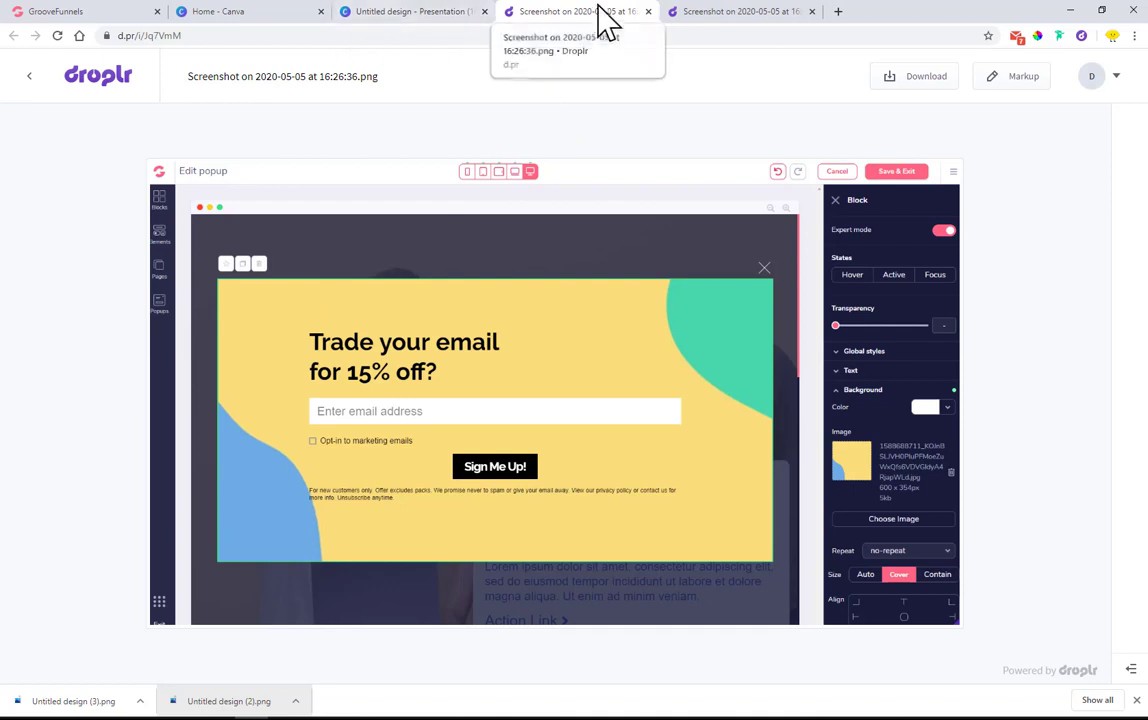
click(230, 11)
click(30, 11)
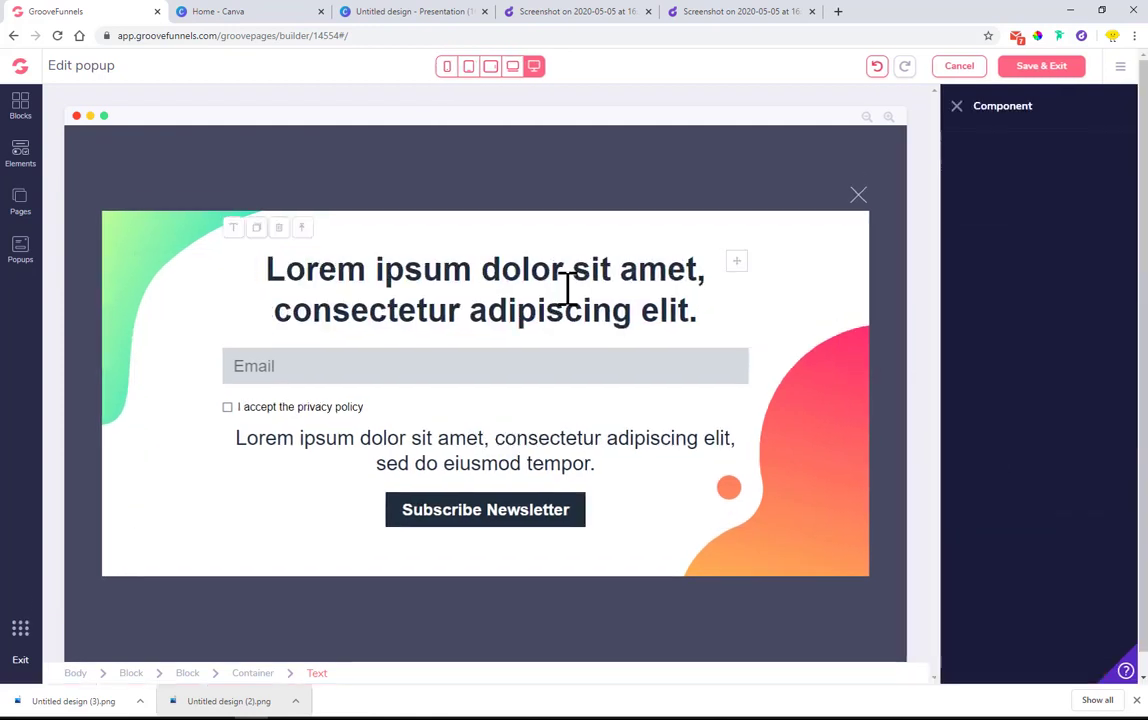
click(236, 228)
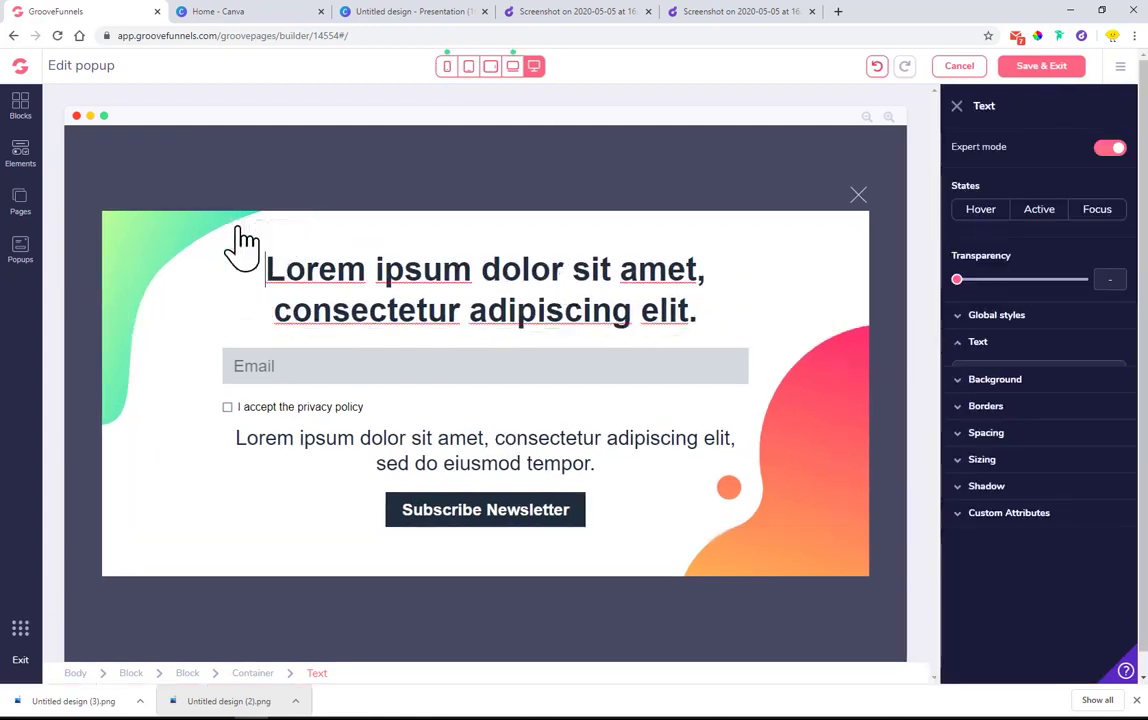
triple_click(431, 262)
text(Trad)
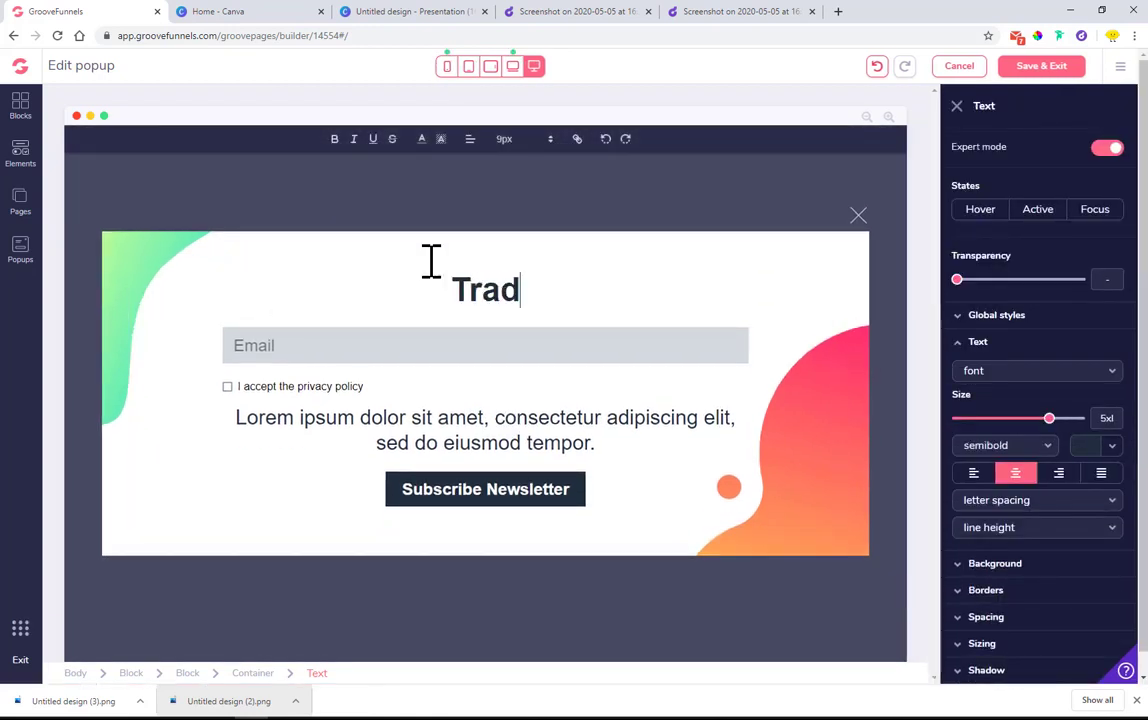
text(e your email)
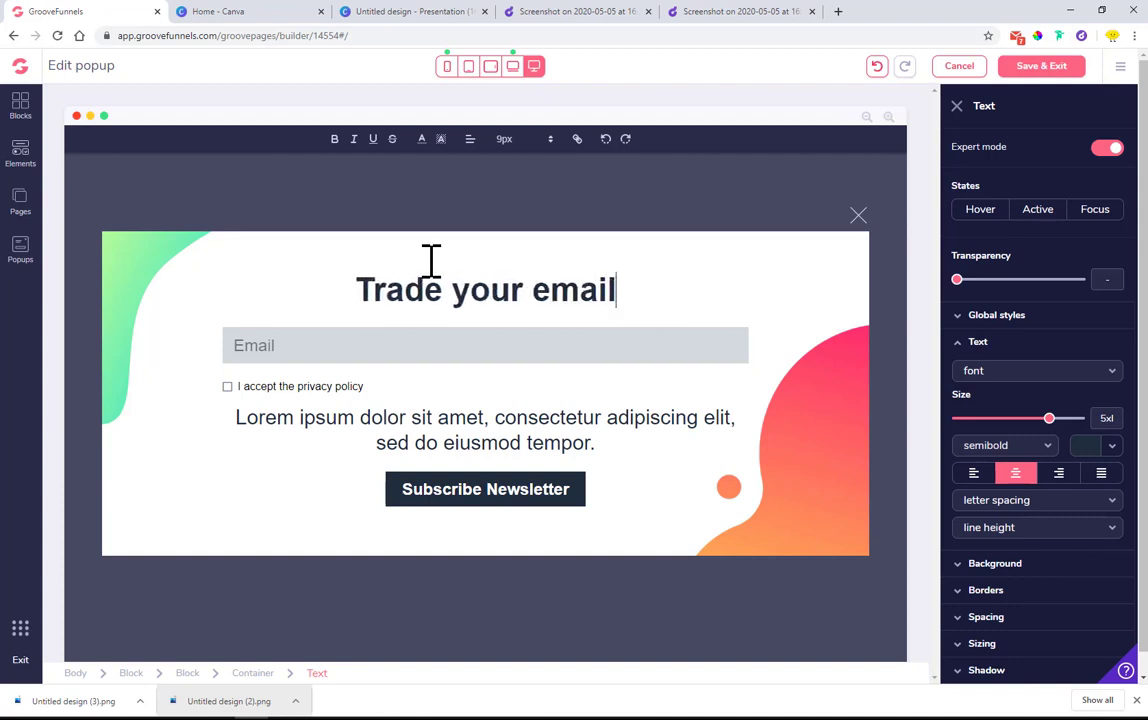
text( for 15% off)
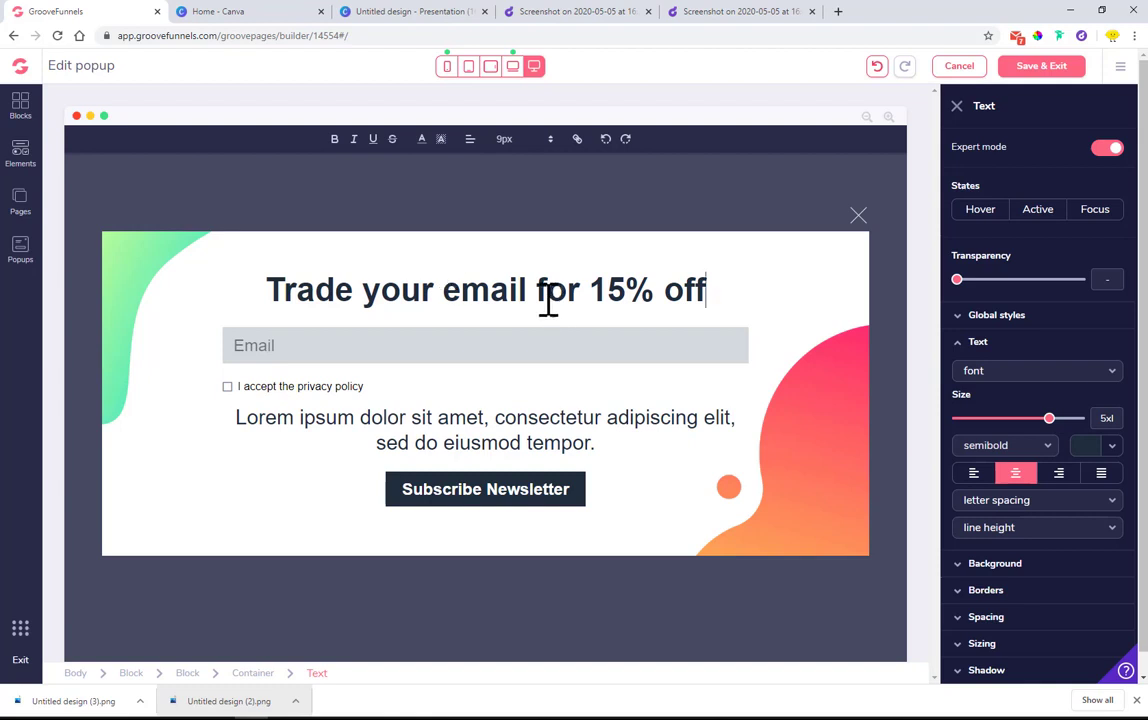
key(Return)
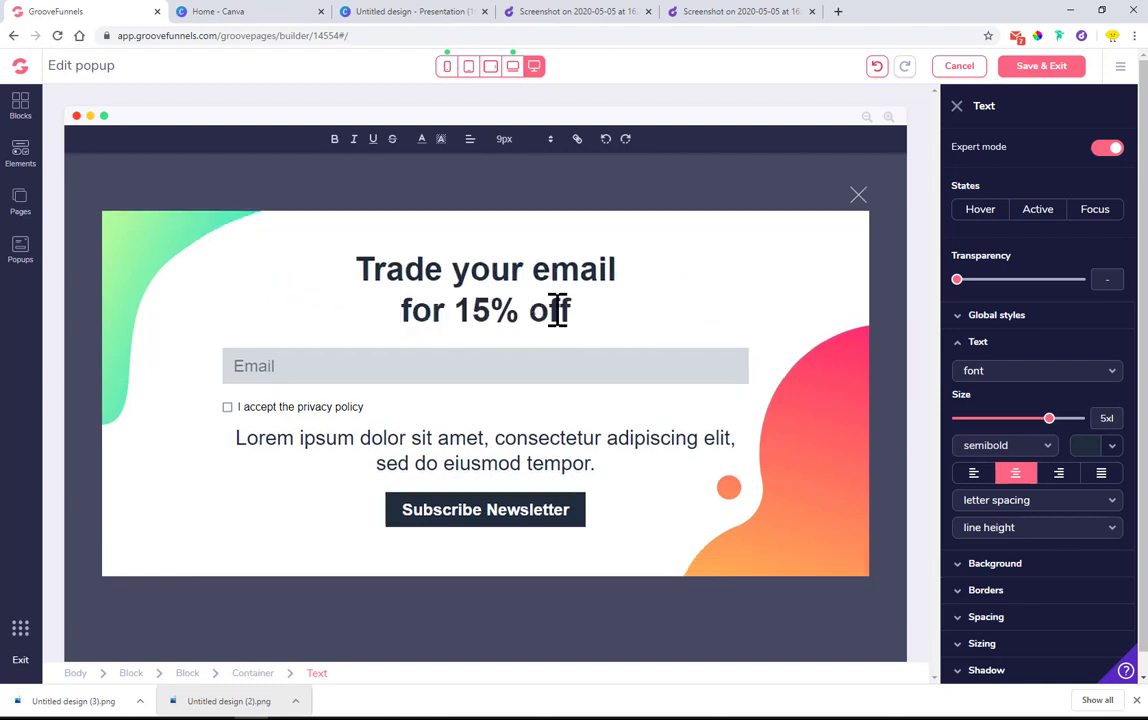
text(?)
Step: Following the reference popup, set the email field's placeholder to "Enter email address" and add validation rules with input type email
click(580, 12)
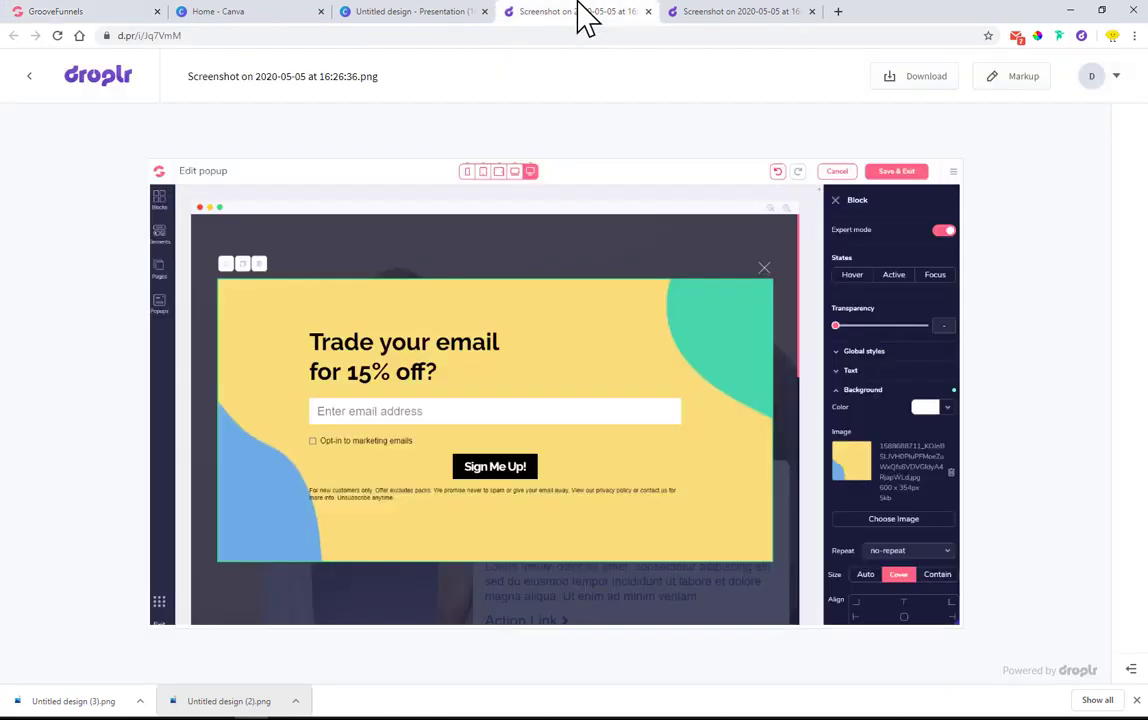
click(377, 12)
click(100, 12)
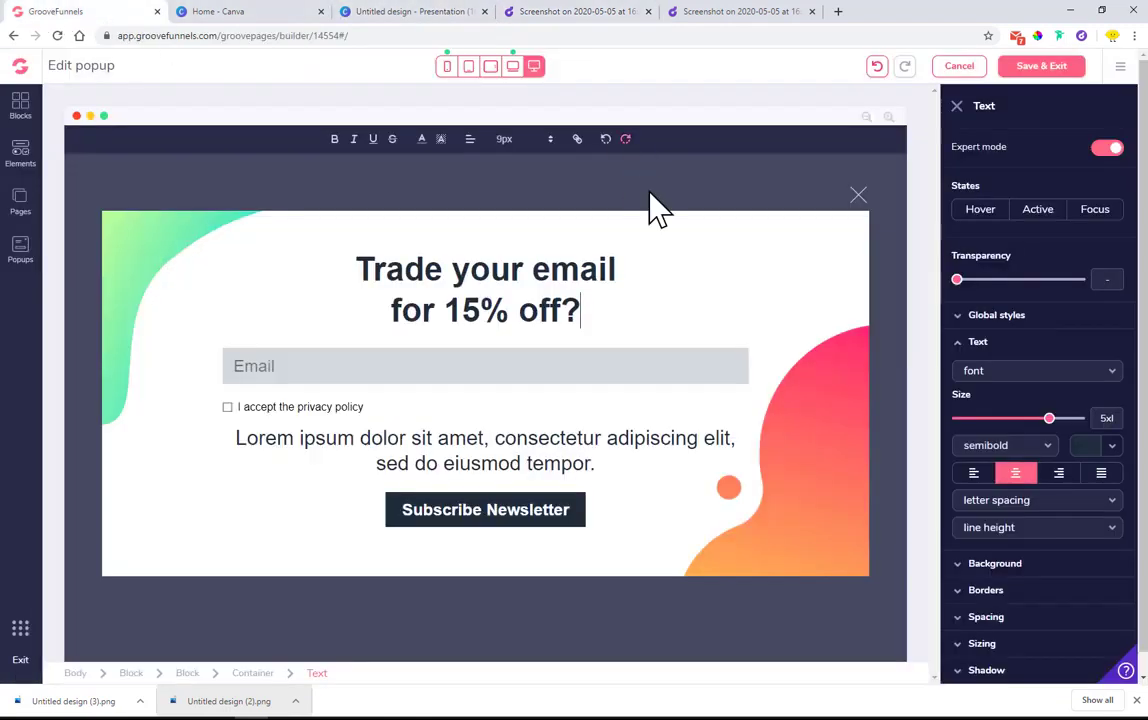
click(546, 373)
click(1022, 150)
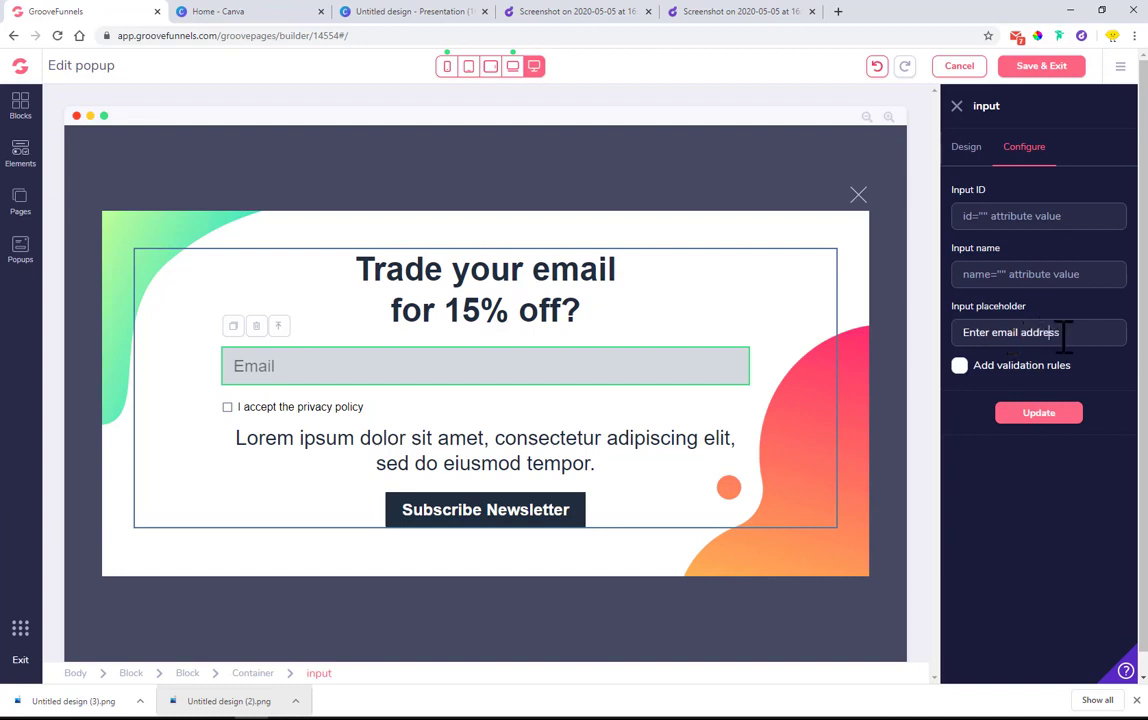
click(960, 367)
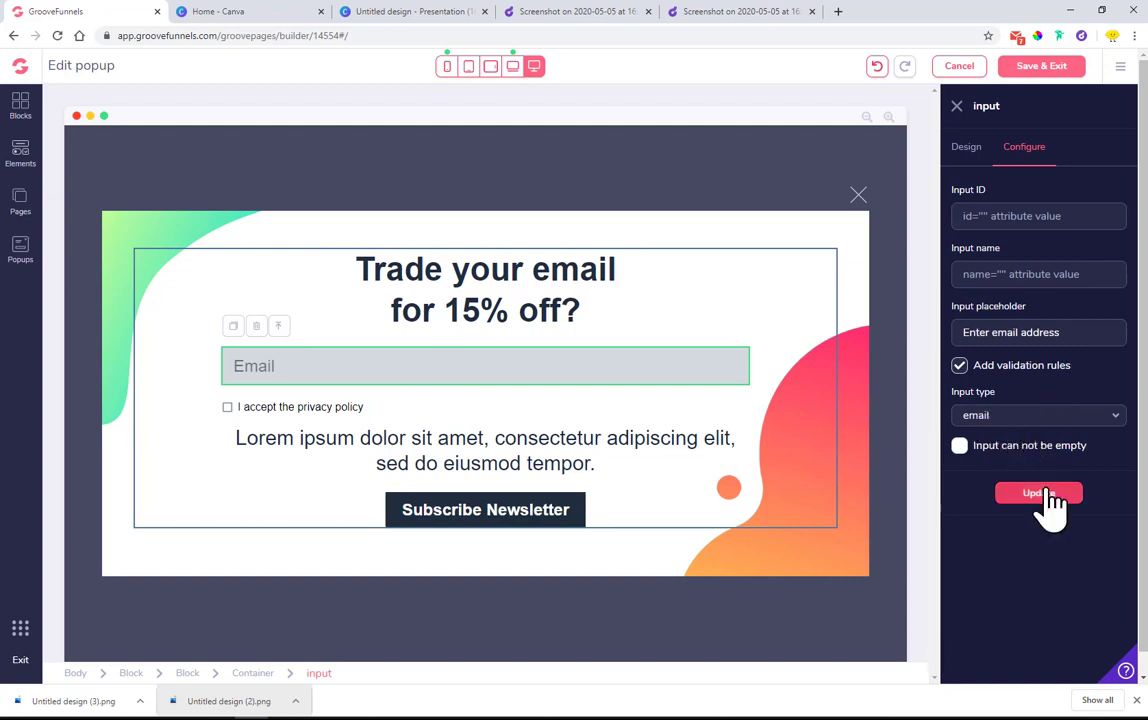
click(998, 420)
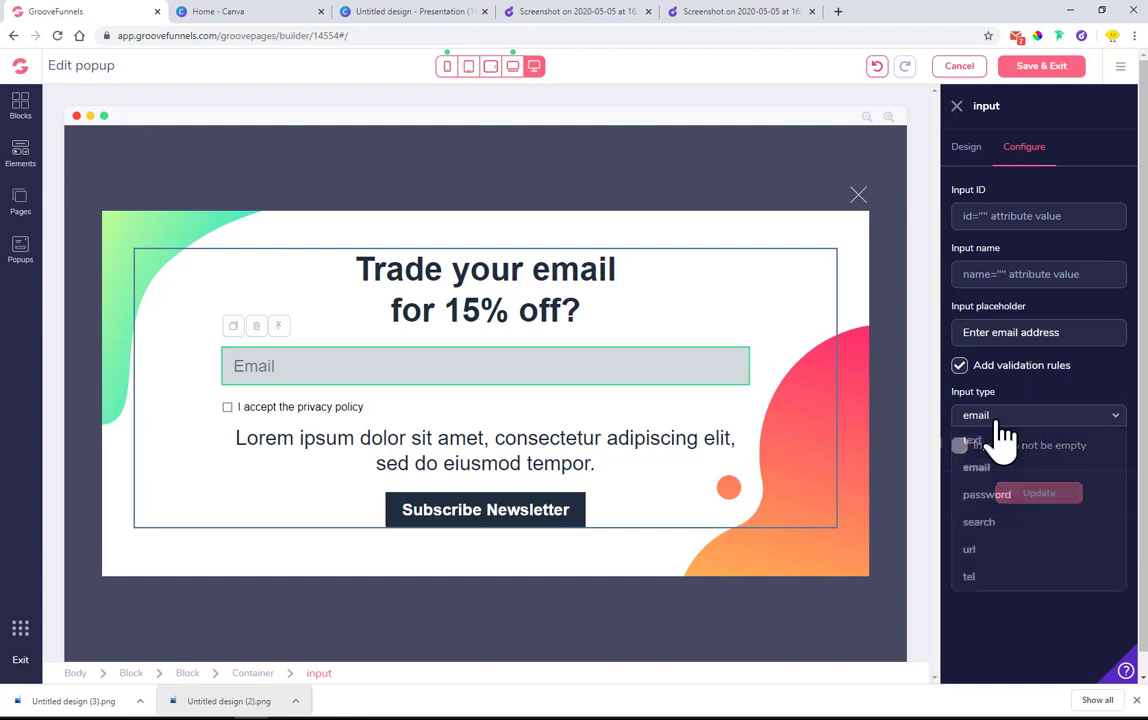
click(976, 467)
click(1072, 497)
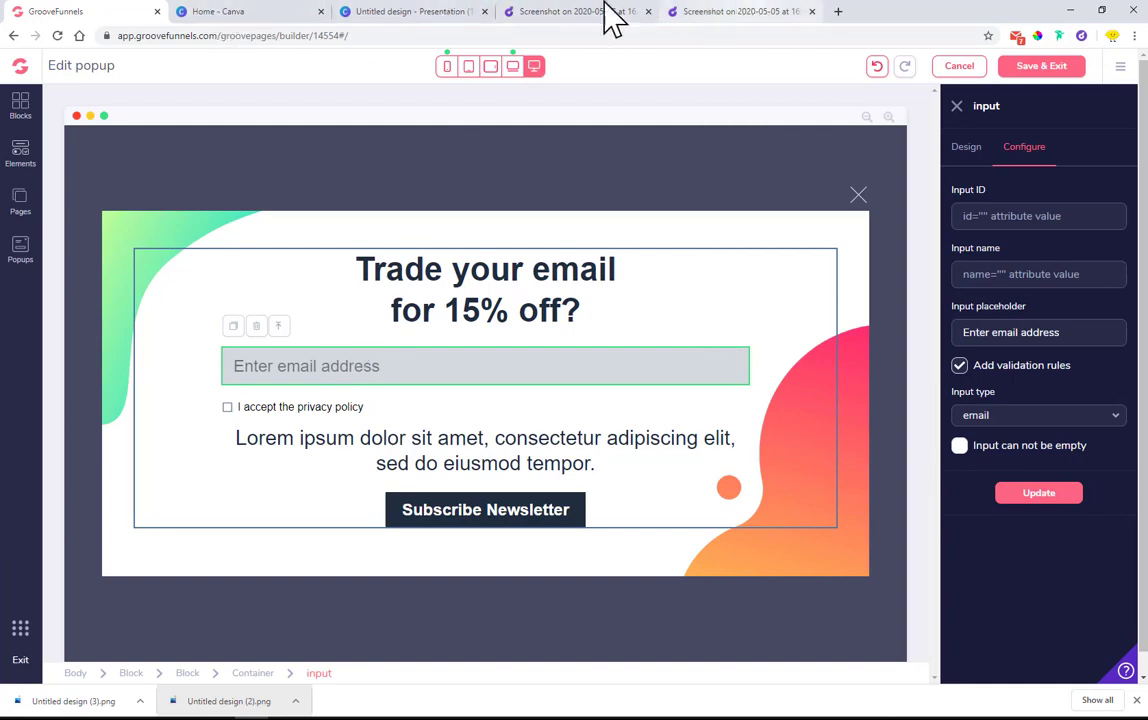
Step: Consult the reference popup in Droplr and change the checkbox label in GroovePages to "Opt-in for marketing emails"
click(455, 18)
click(589, 13)
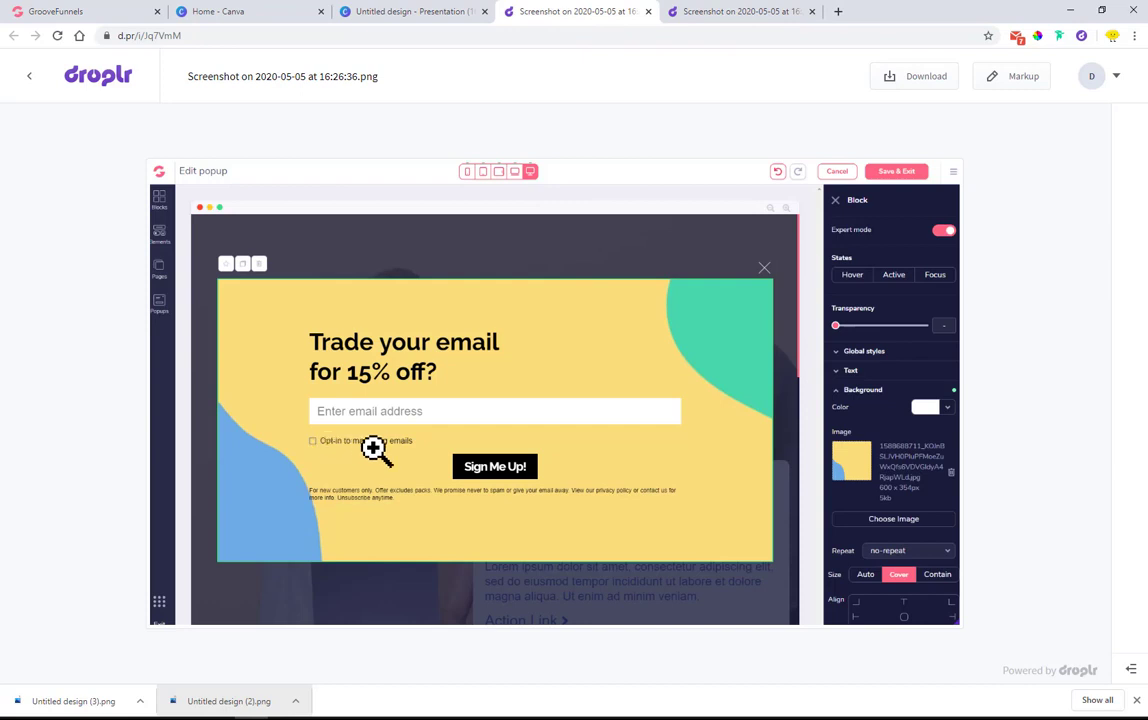
click(145, 11)
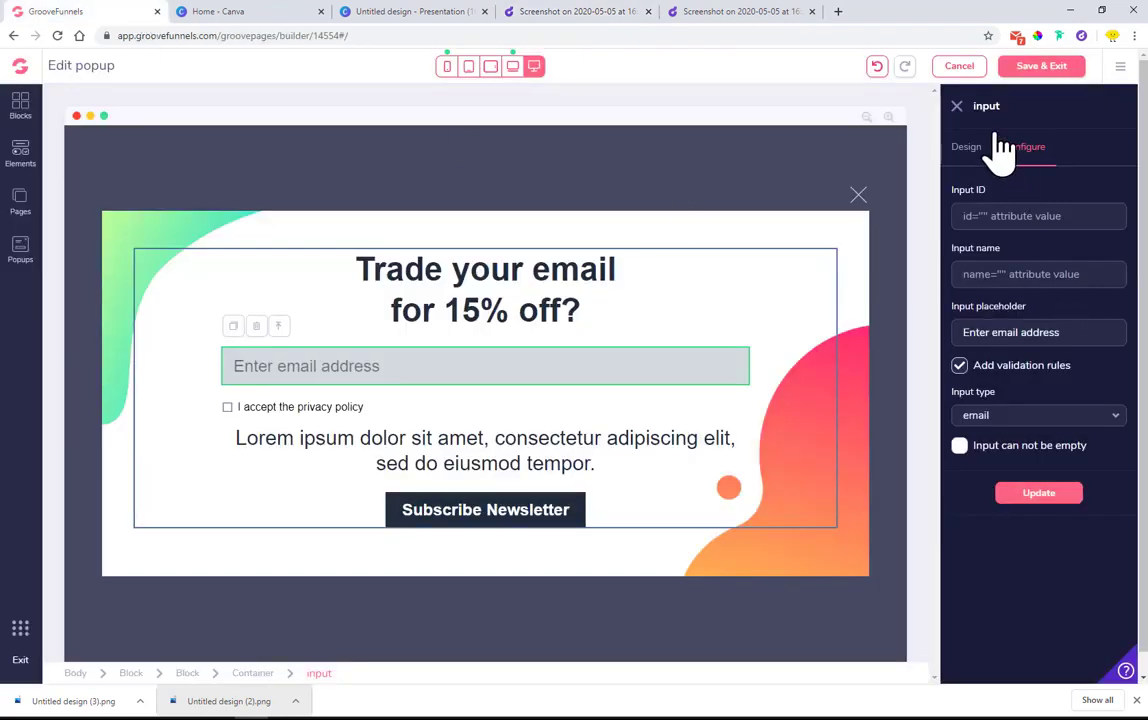
click(957, 106)
click(307, 408)
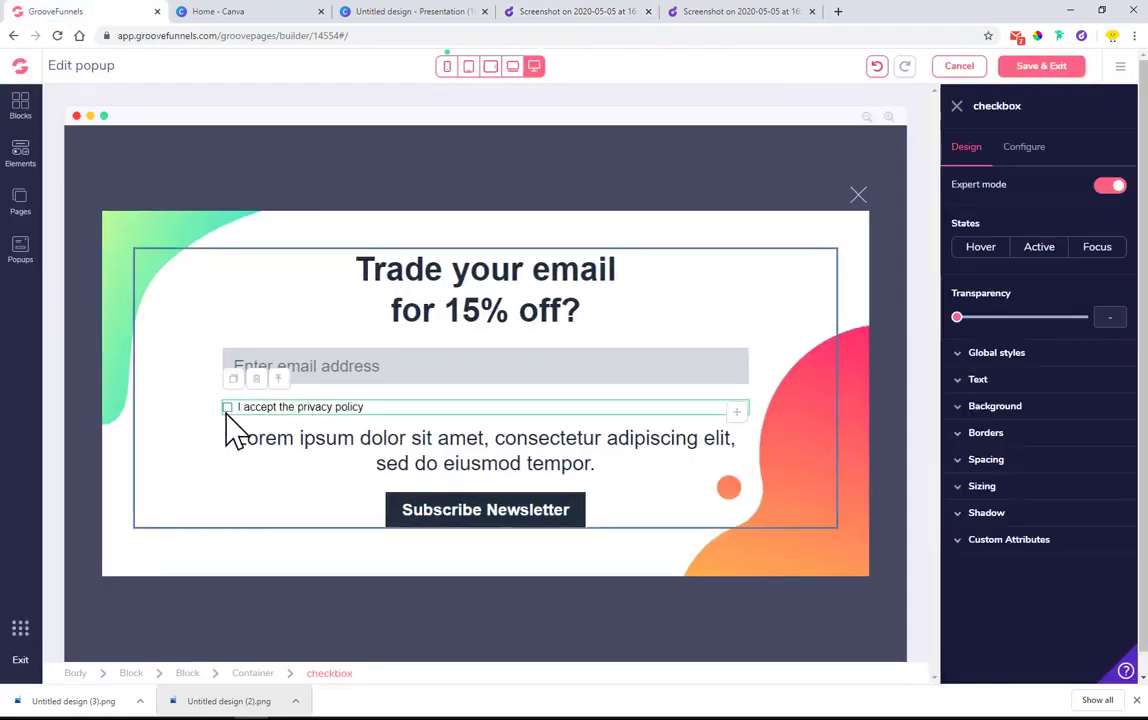
click(1026, 148)
drag(1100, 278, 935, 284)
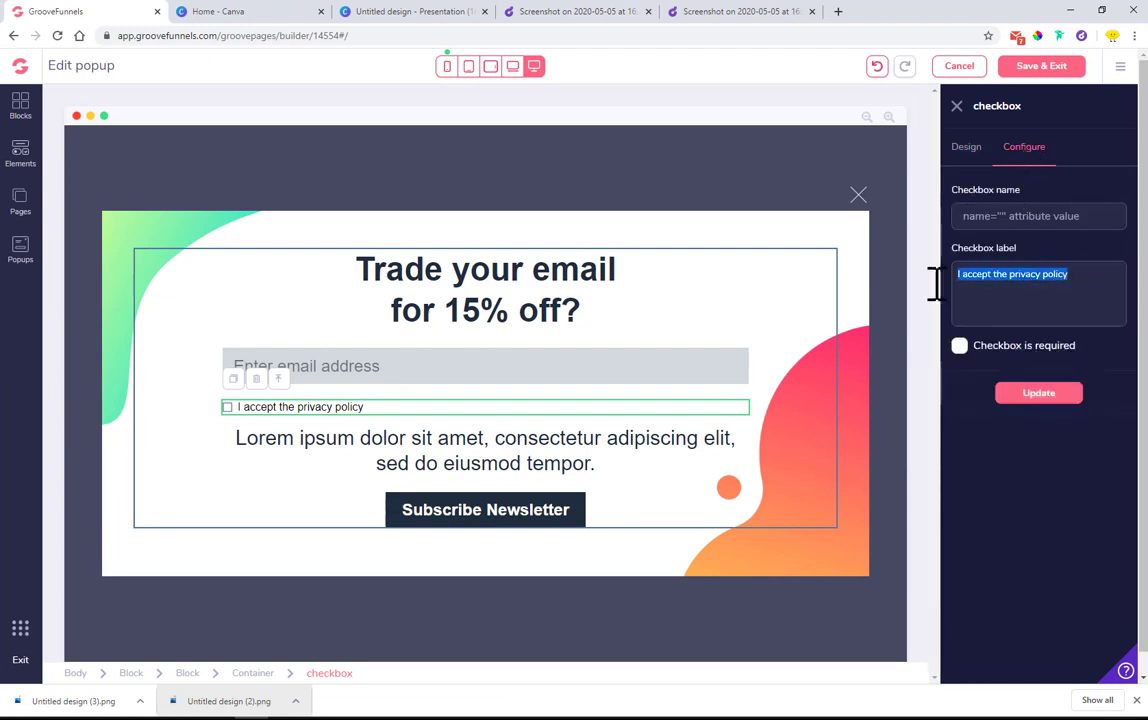
text(Opt-in for marketing emails)
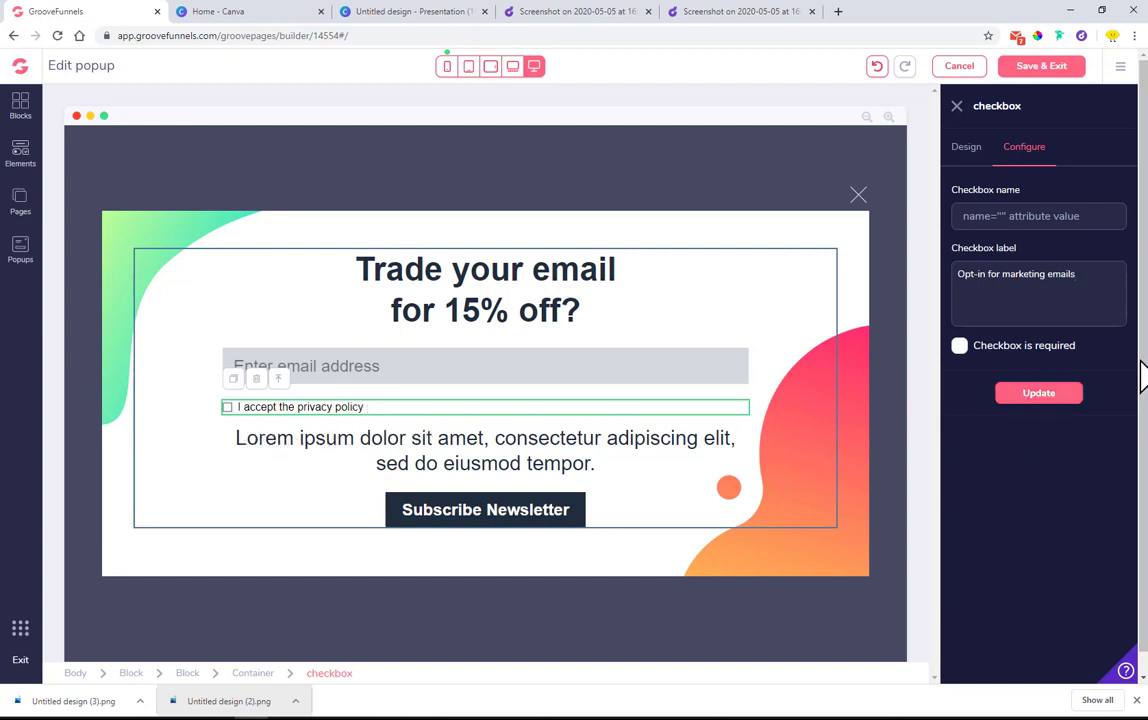
click(1035, 397)
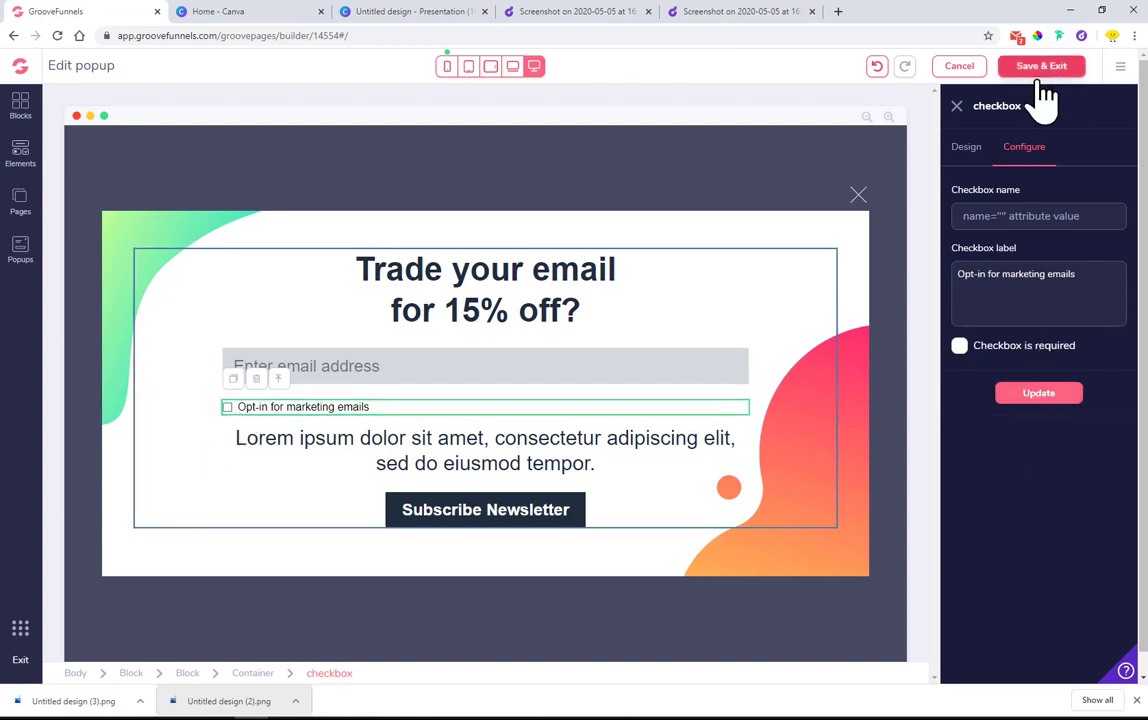
click(1020, 393)
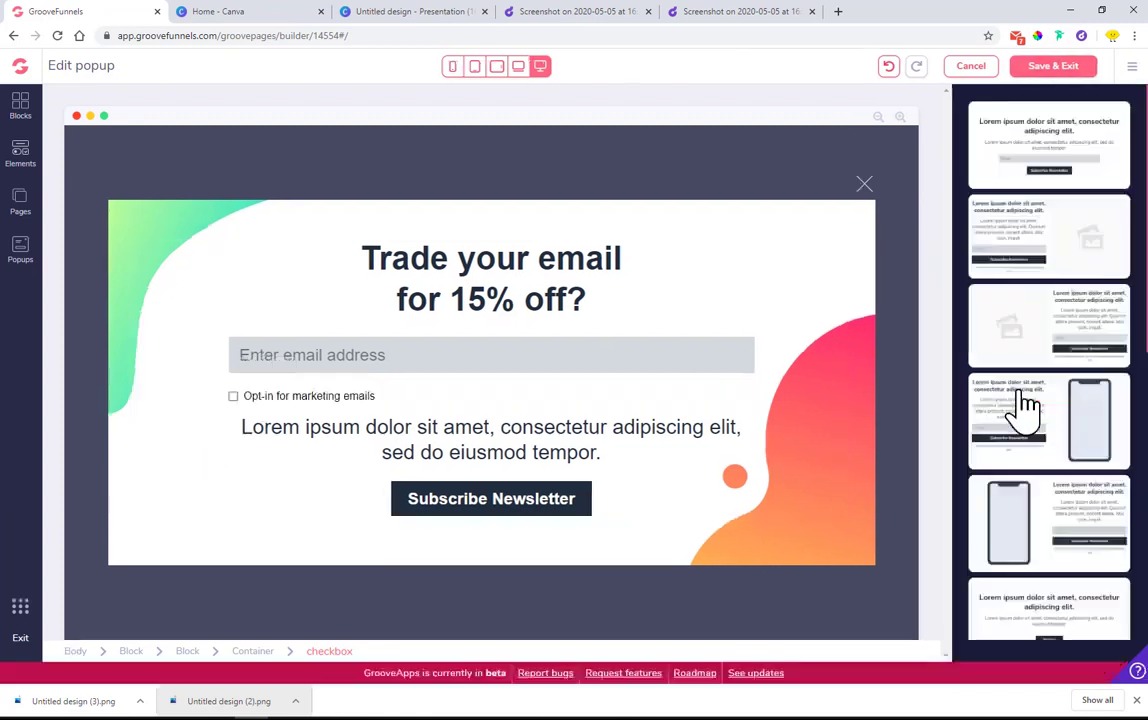
Step: Open the "footer text" note from the Droplr uploads and copy its text
click(277, 436)
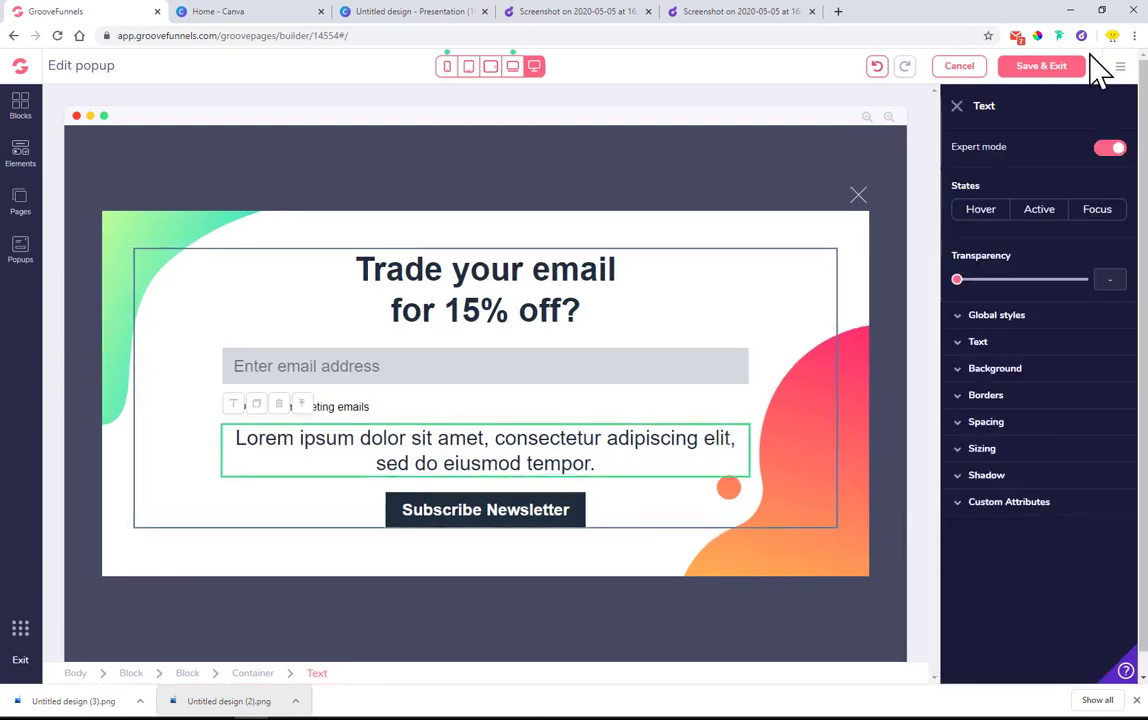
click(1081, 36)
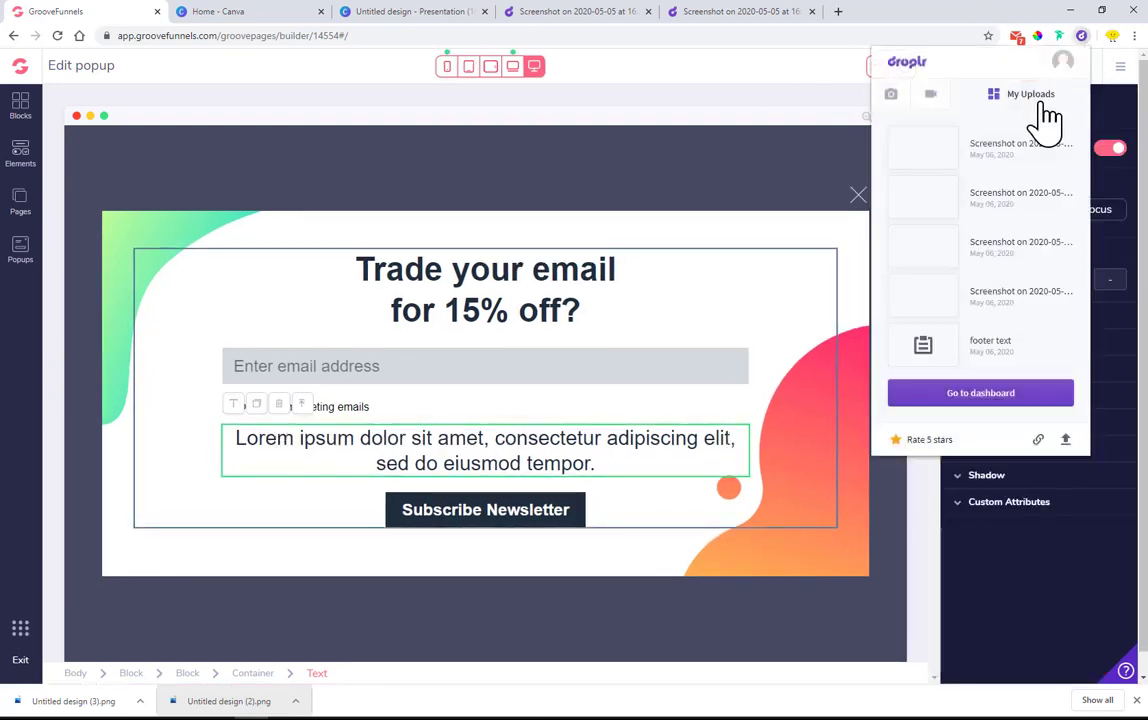
click(936, 370)
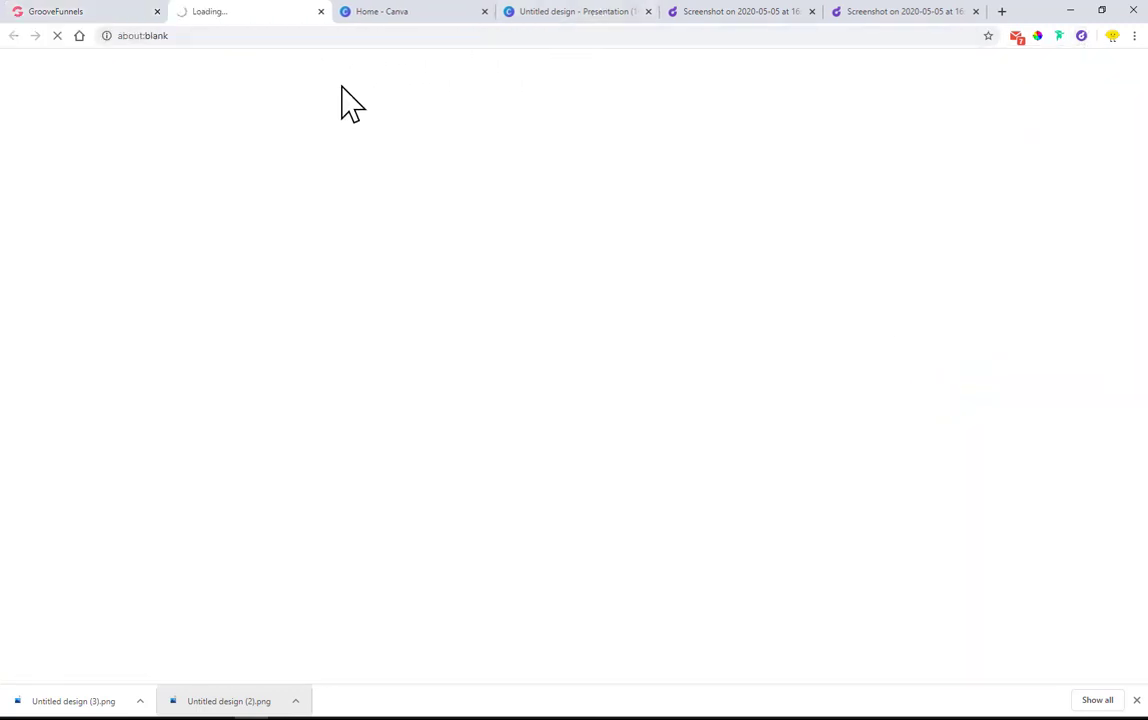
drag(390, 188, 498, 203)
right_click(498, 203)
click(510, 210)
Step: Return to GroovePages and replace the whole lorem ipsum paragraph below the checkbox with the copied footer text
click(118, 11)
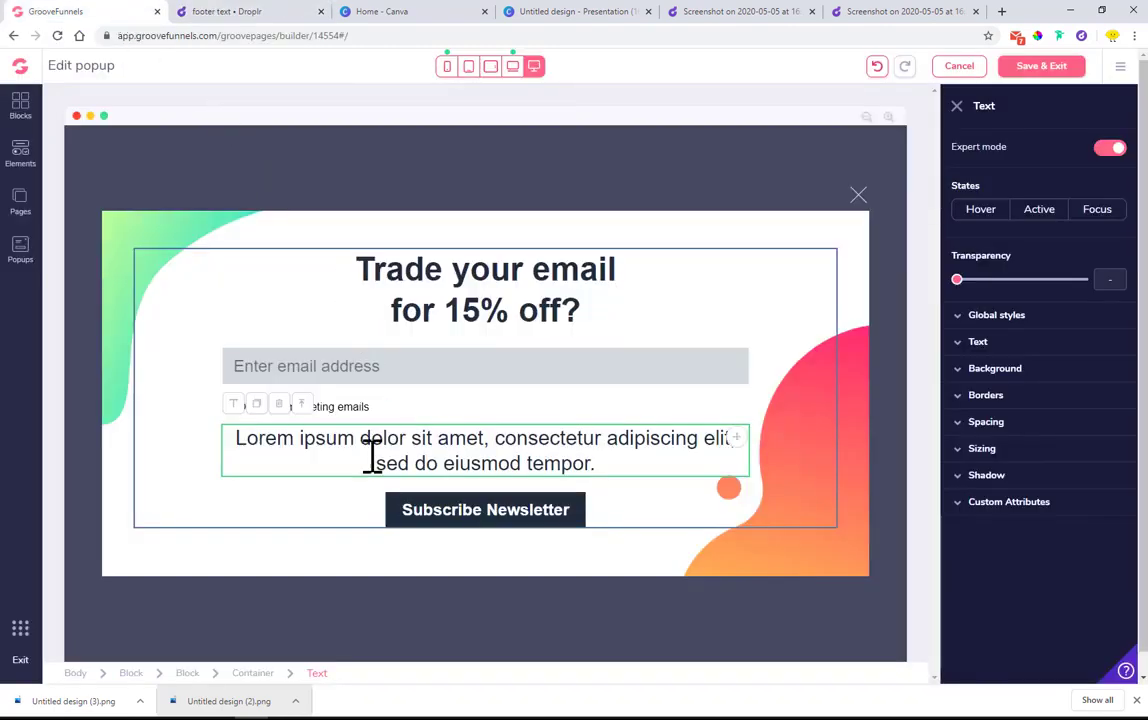
double_click(447, 470)
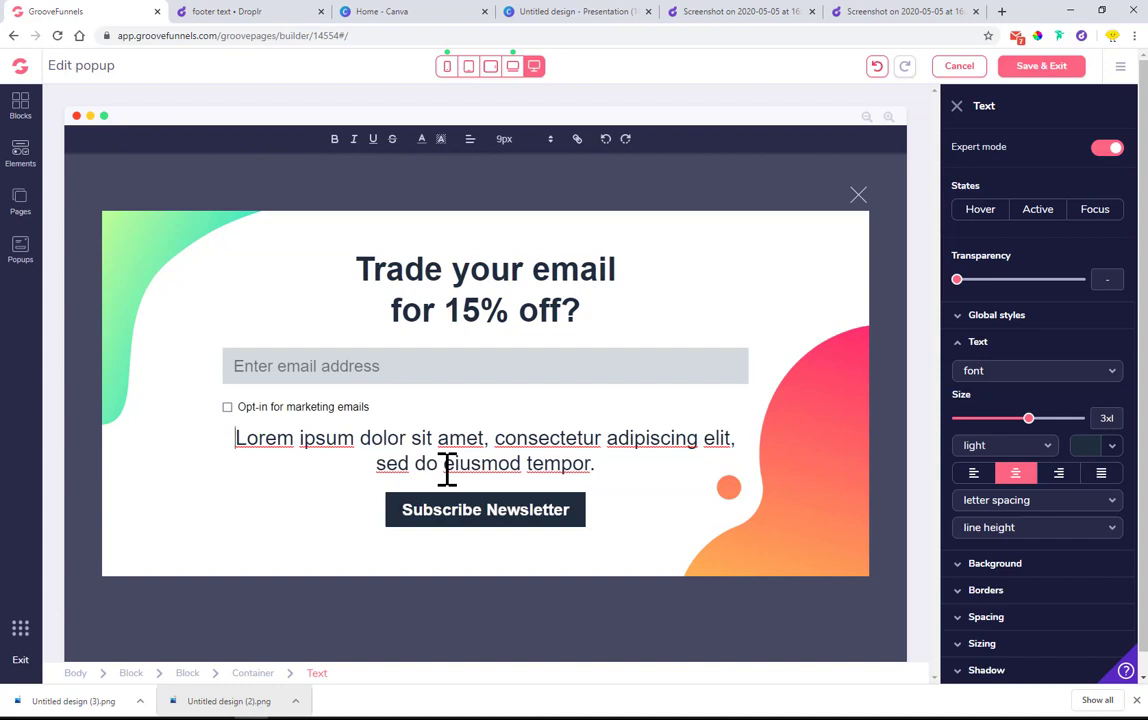
key(ctrl+a)
key(ctrl+v)
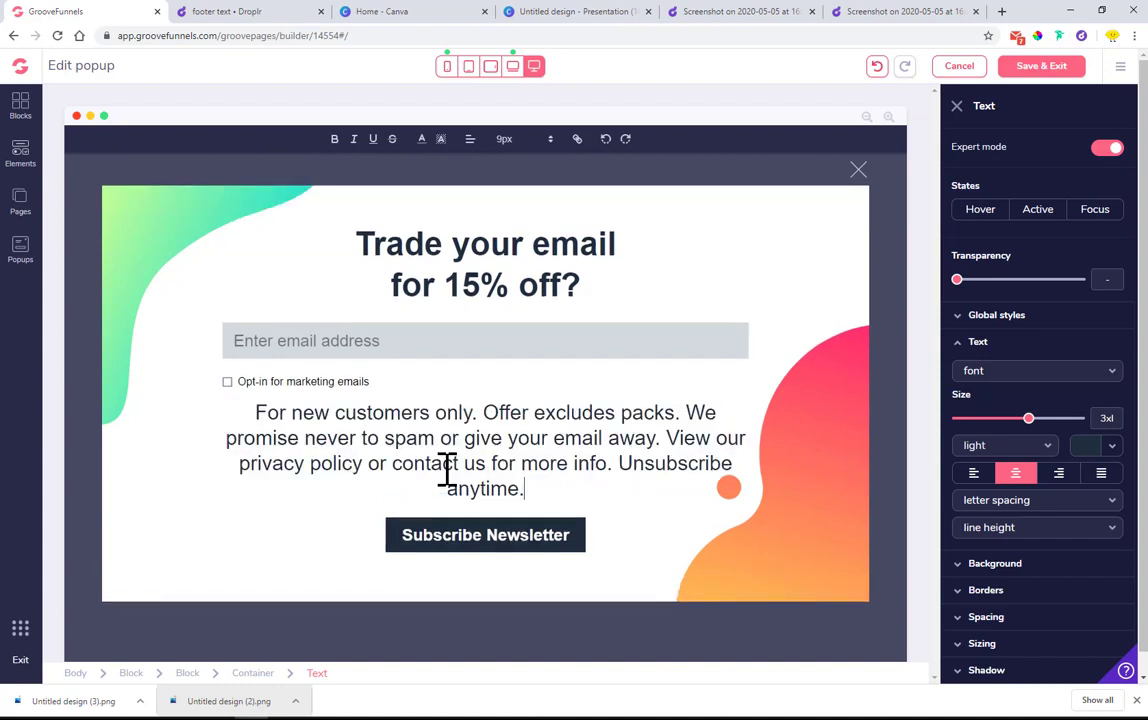
Step: Format the footer paragraph with text size base, the raleway font and tight letter spacing
drag(1030, 419, 990, 420)
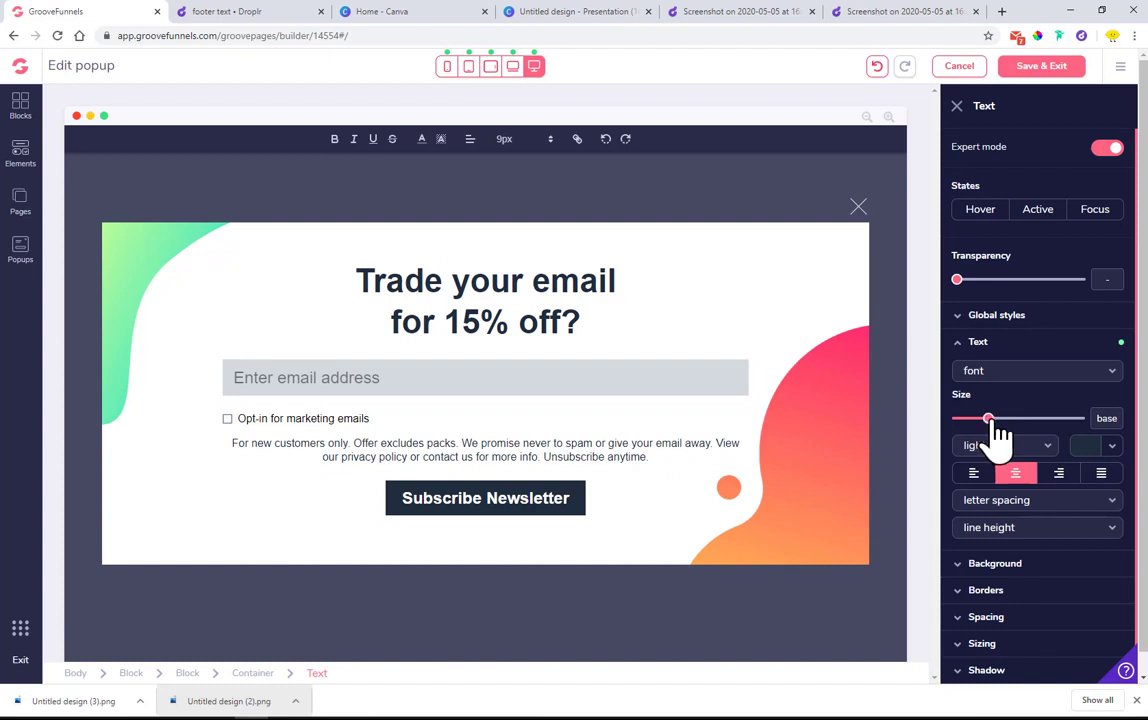
click(1000, 372)
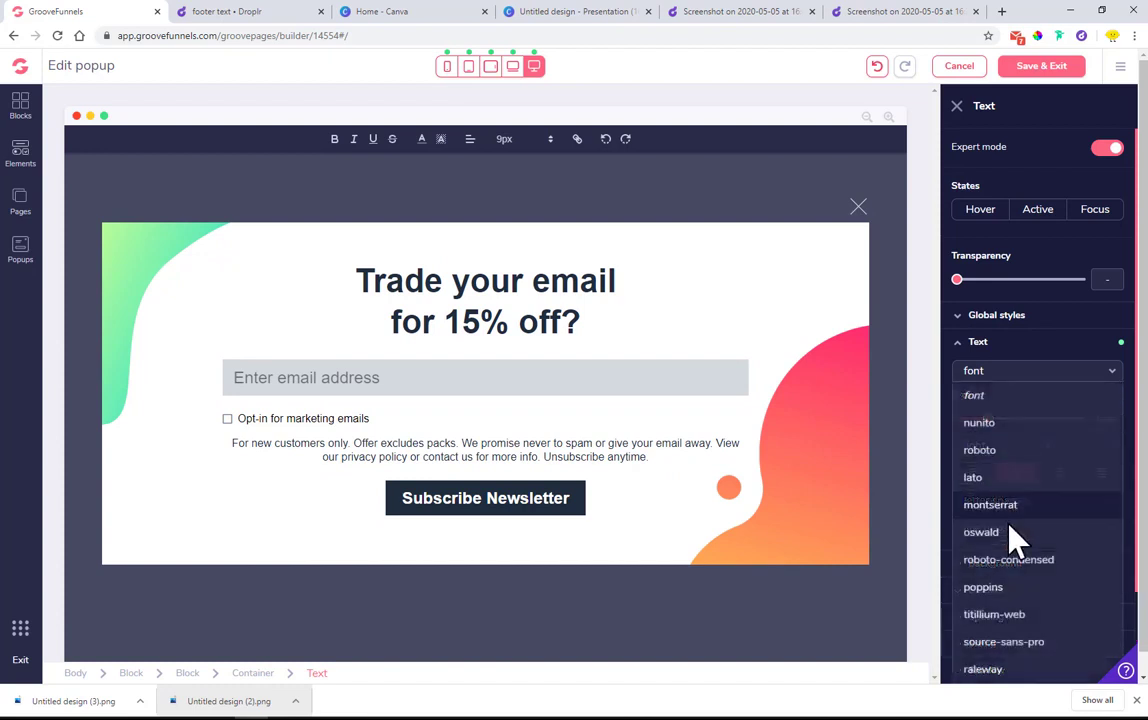
click(985, 668)
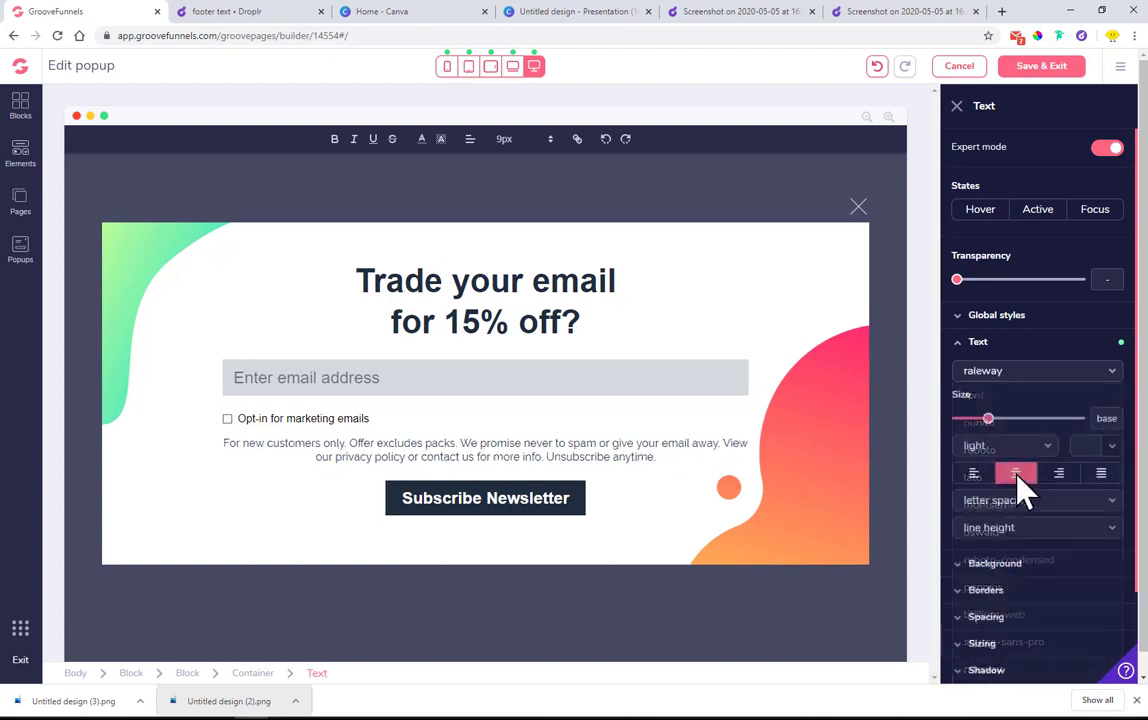
click(1035, 525)
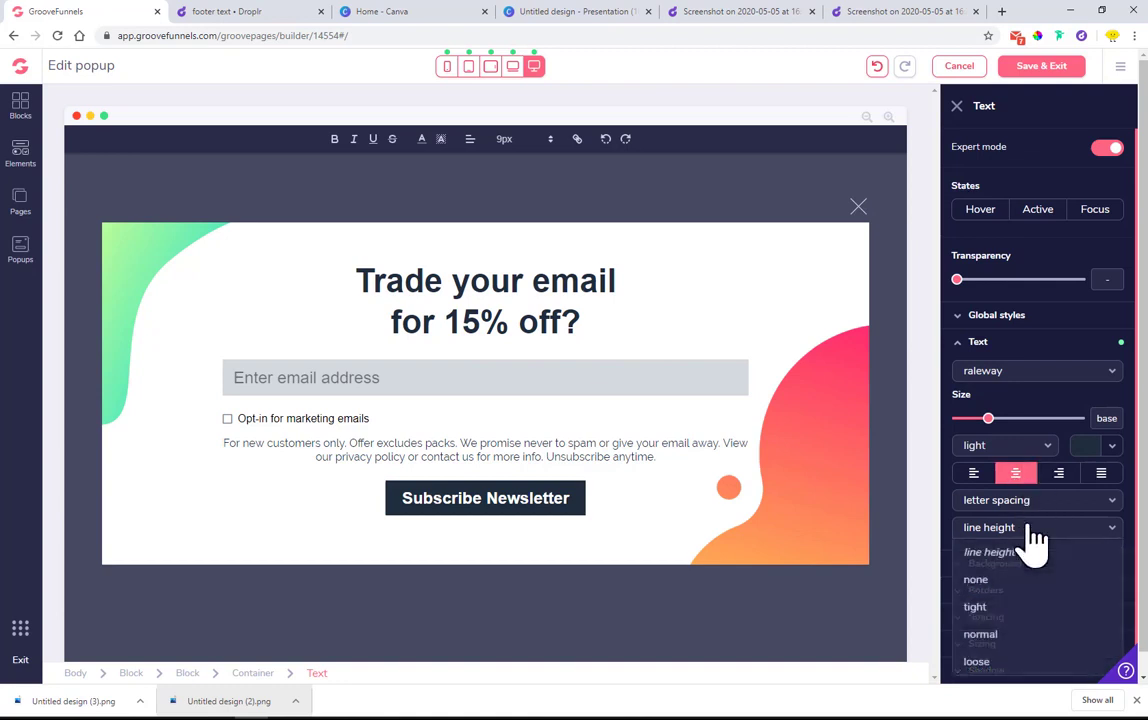
click(1028, 503)
click(1004, 555)
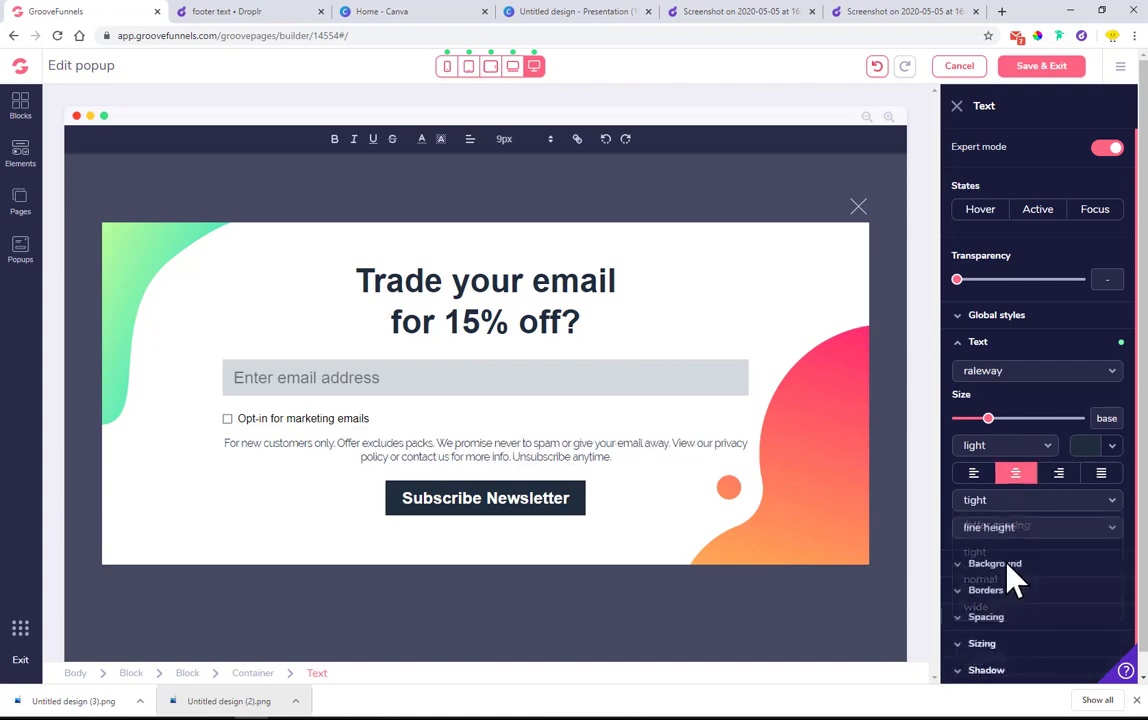
Step: Set the footer paragraph's letter spacing to normal and open its text color choices
click(1036, 502)
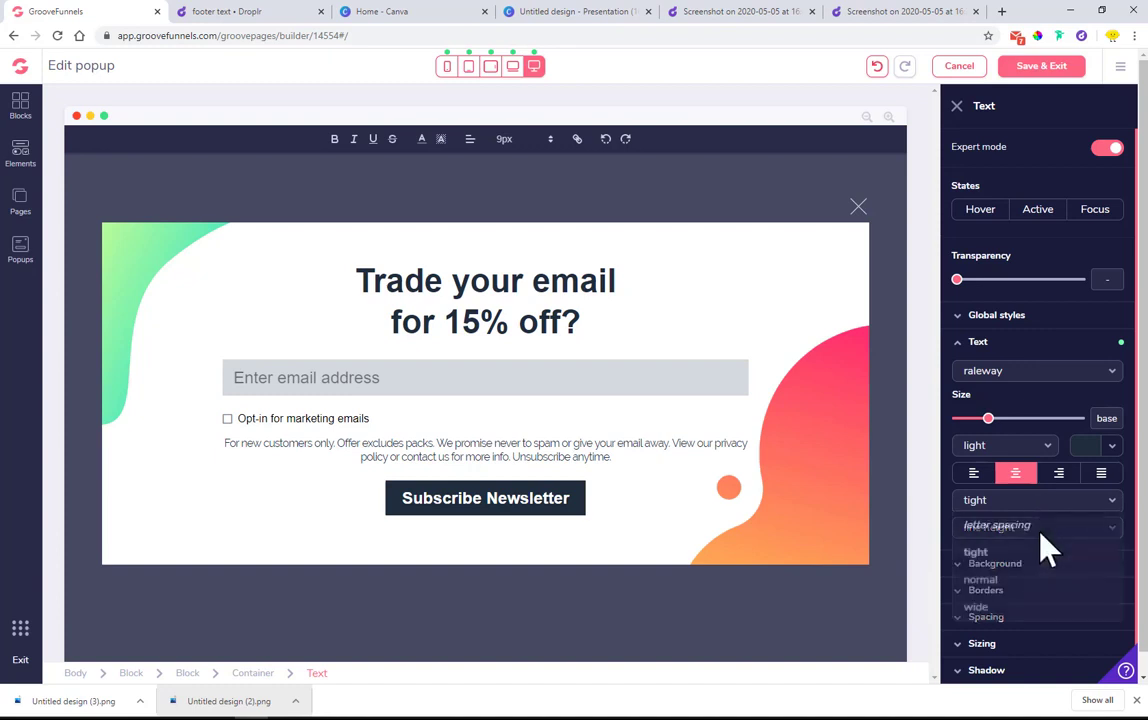
click(1025, 579)
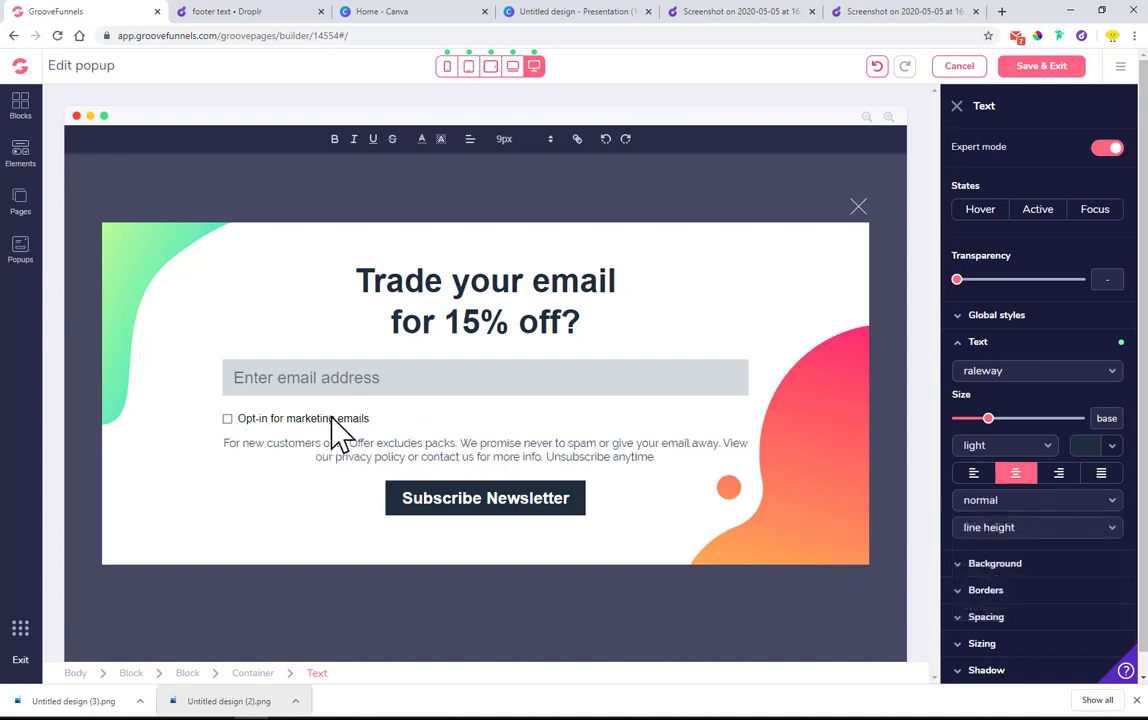
click(1111, 446)
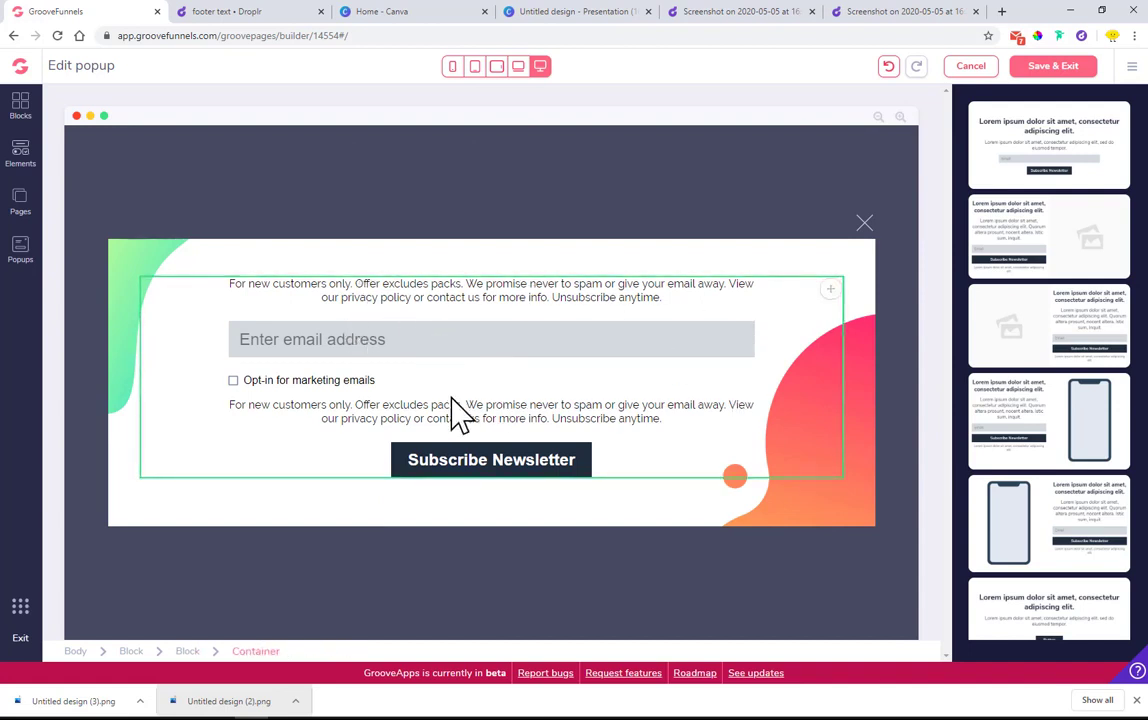
click(445, 411)
click(460, 301)
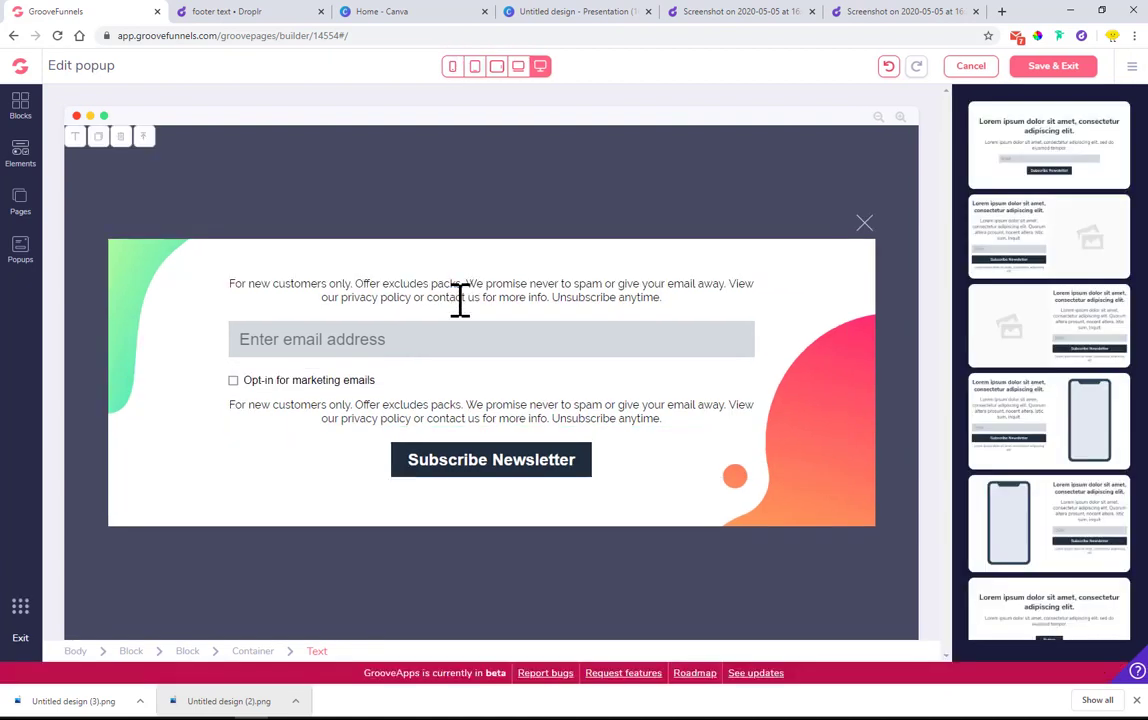
click(345, 338)
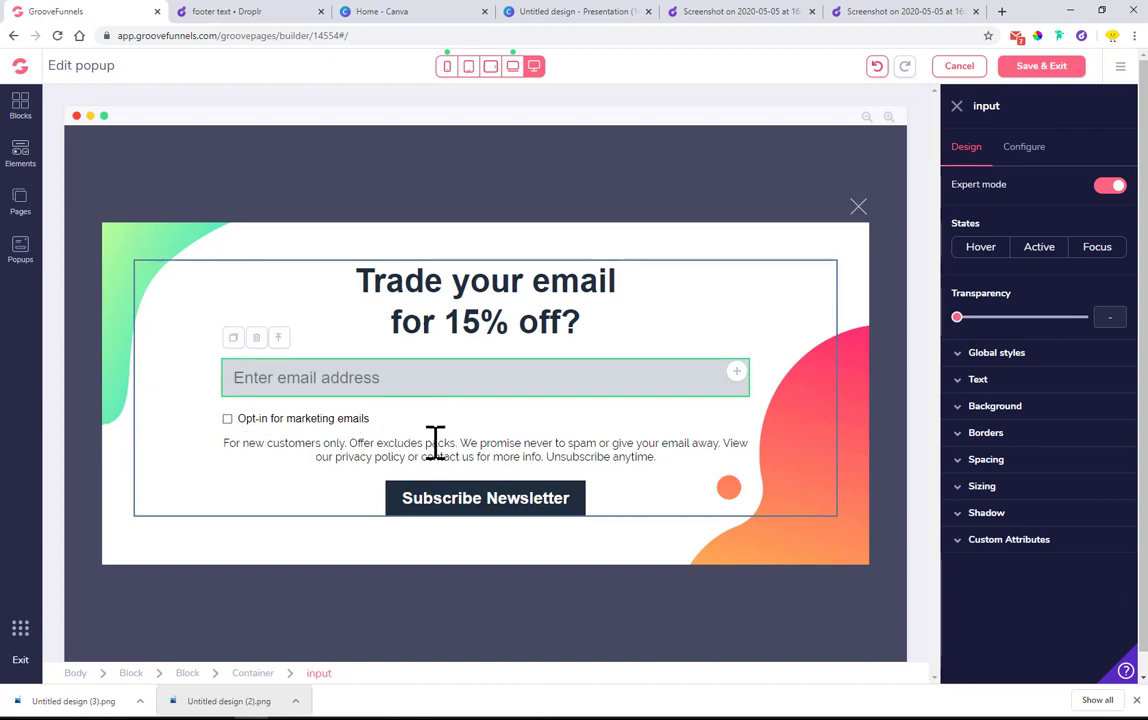
Step: Save the popup and the site, and reopen the Lemon popup for editing
click(1038, 87)
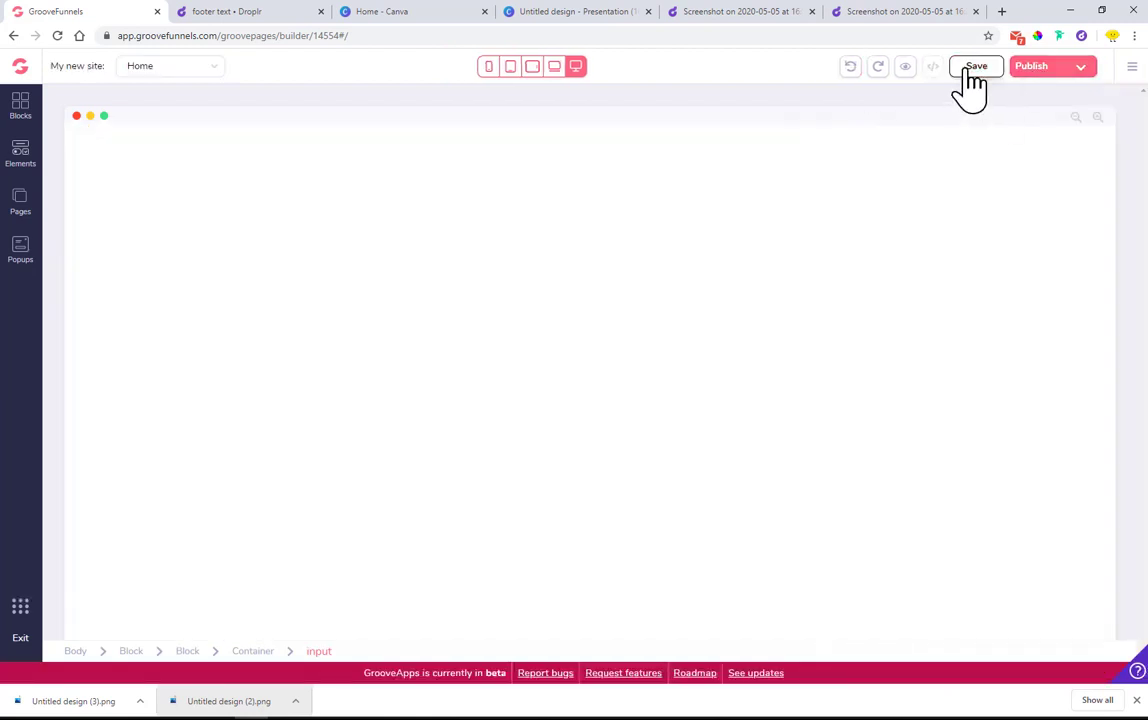
click(970, 72)
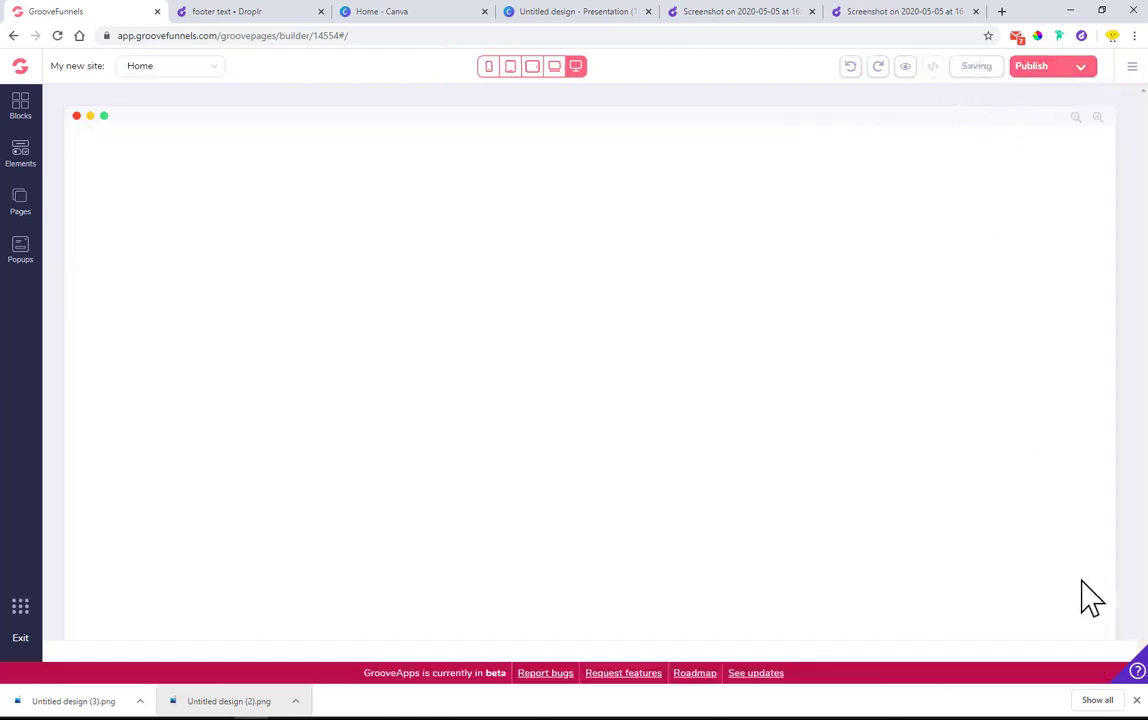
click(20, 252)
click(142, 160)
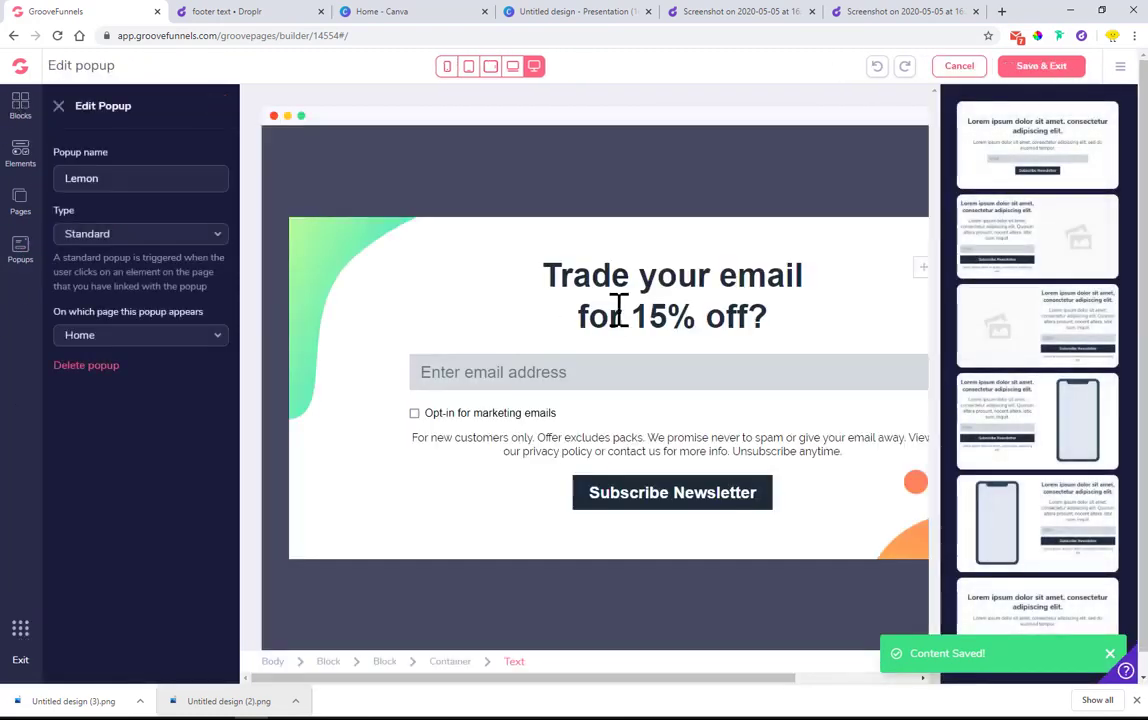
click(60, 106)
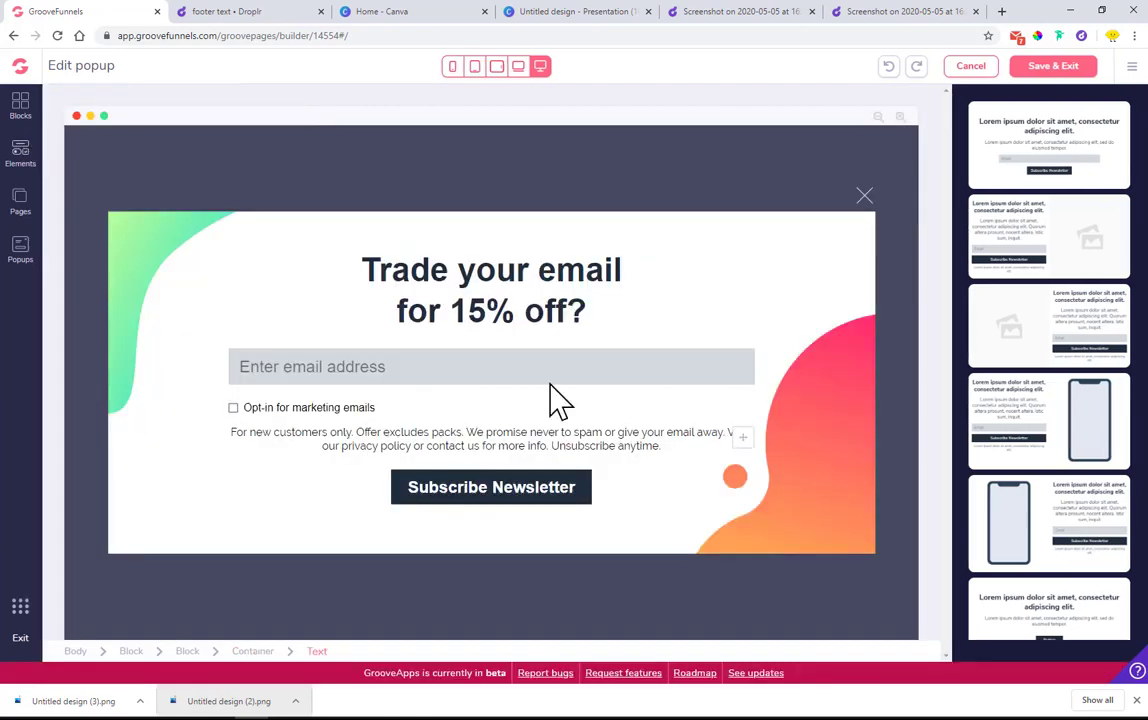
click(60, 106)
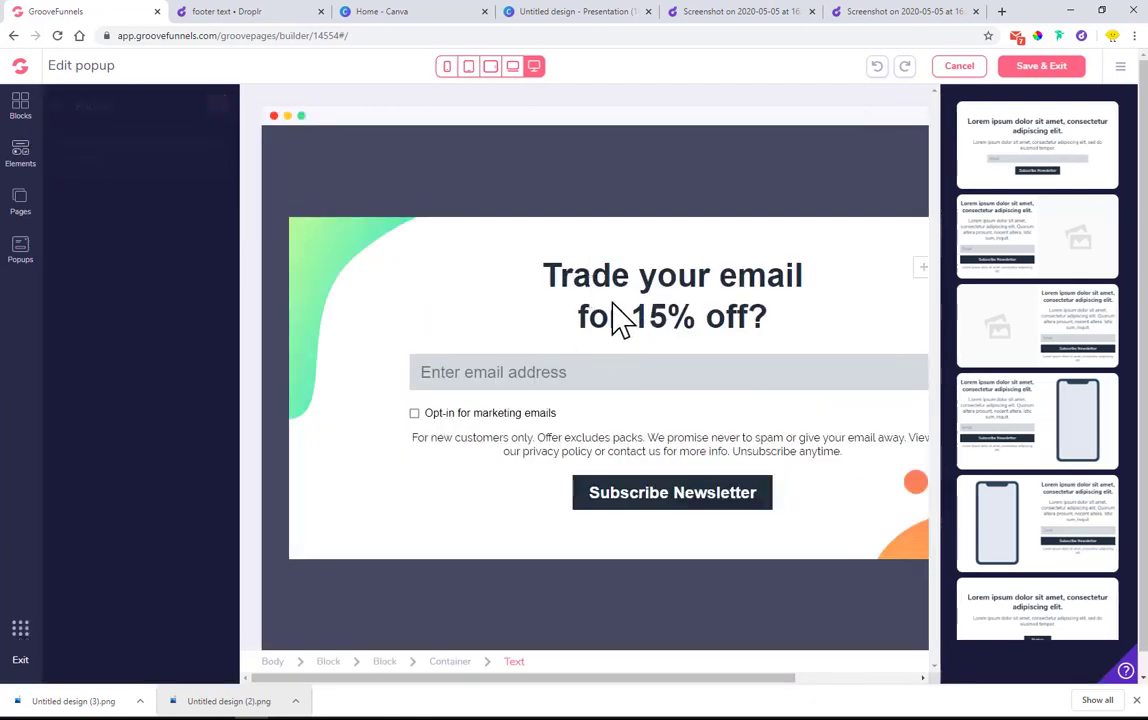
Step: Format the "Trade your email for 15% off?" heading with the raleway font, black text, left alignment and size 5xl
click(447, 278)
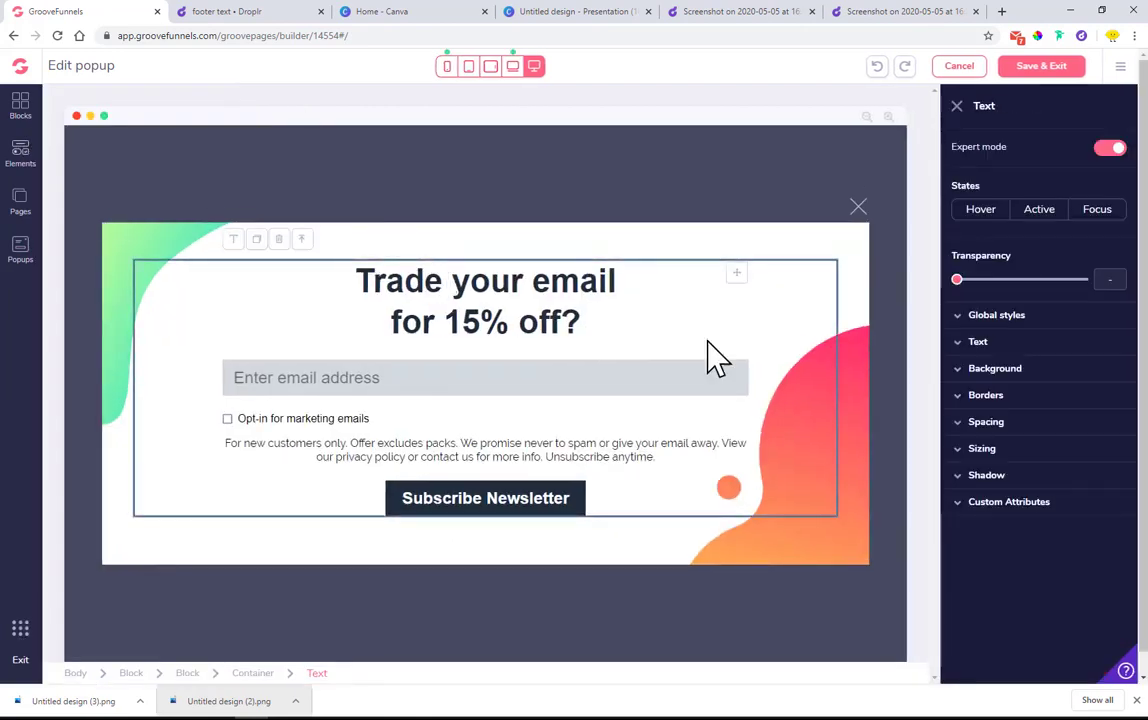
click(962, 343)
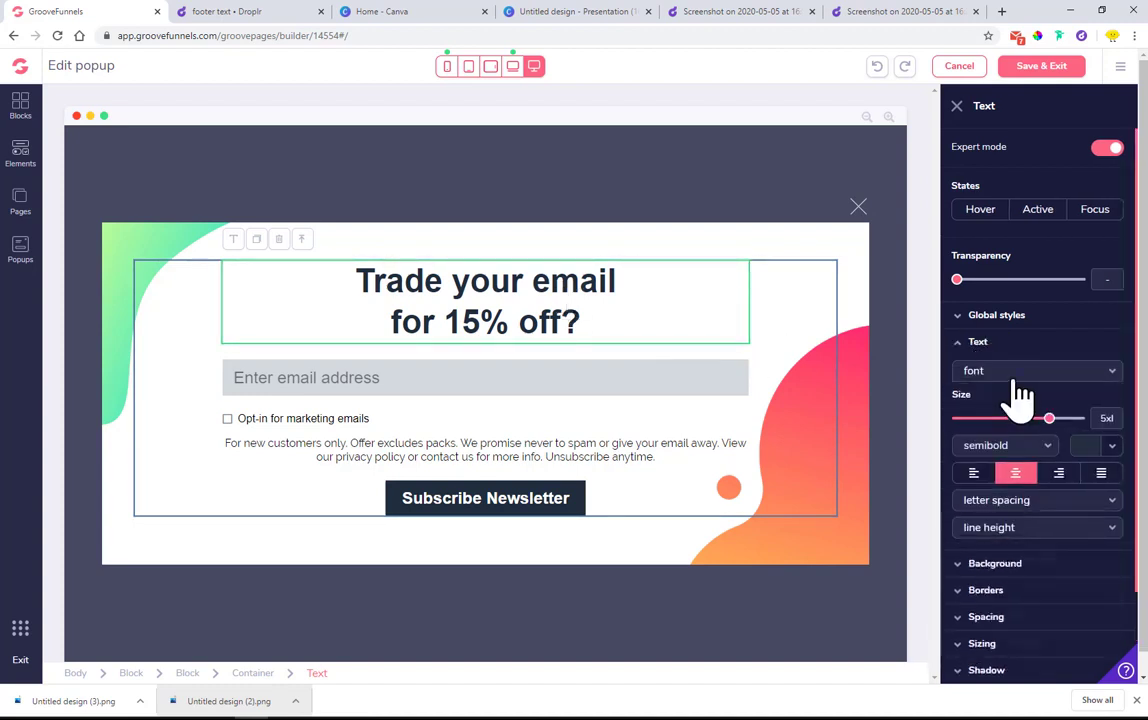
click(1018, 376)
click(1003, 669)
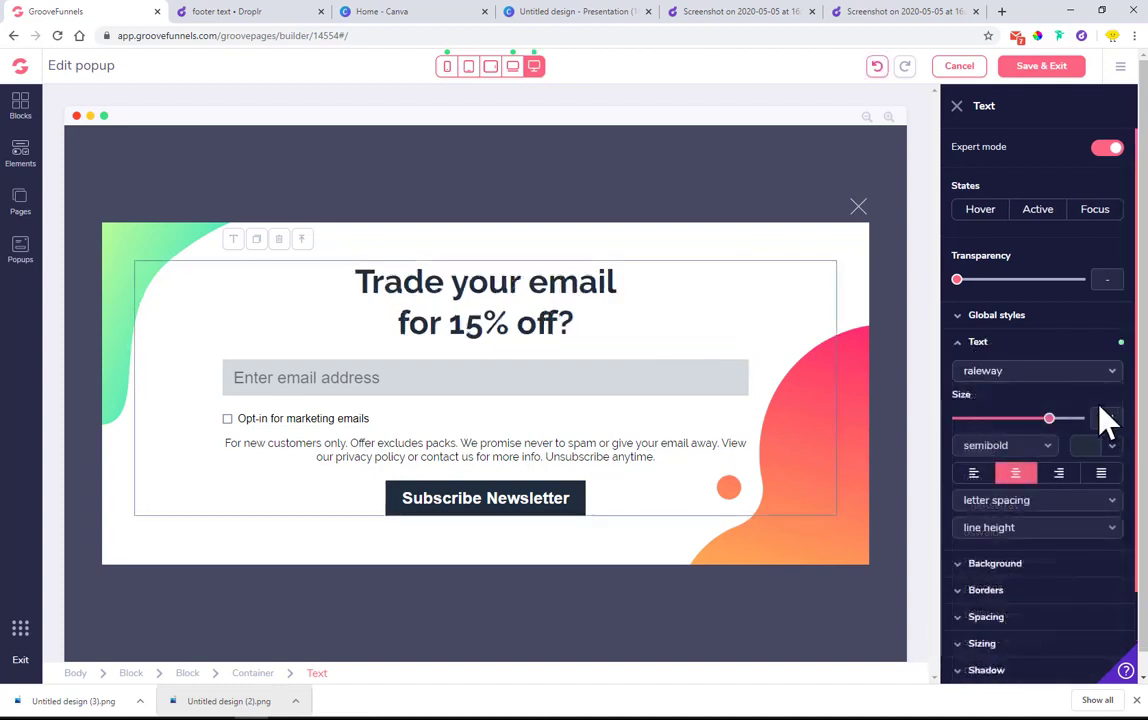
click(1108, 446)
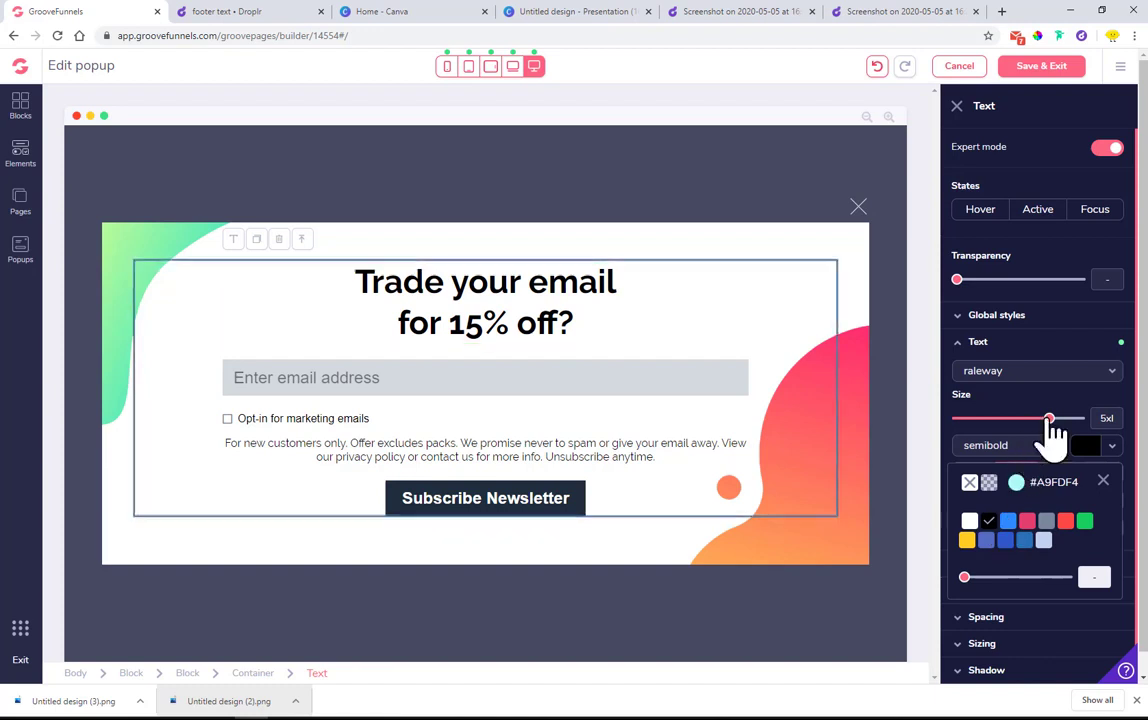
drag(1049, 418, 1039, 418)
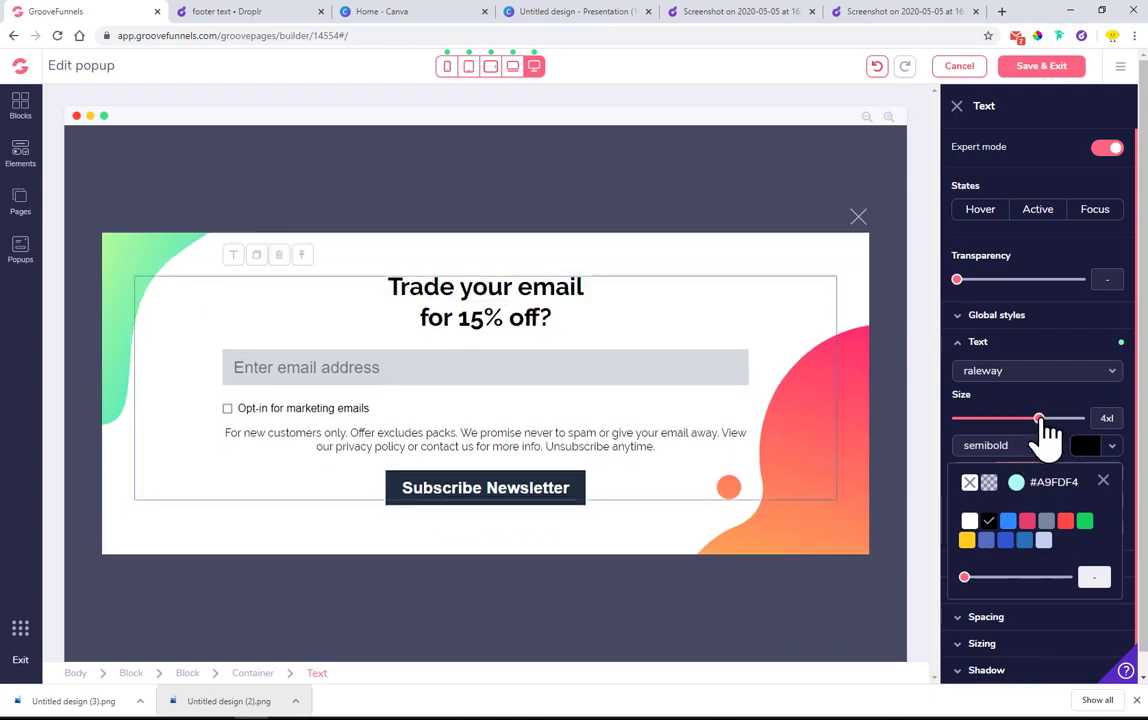
click(1104, 480)
click(972, 473)
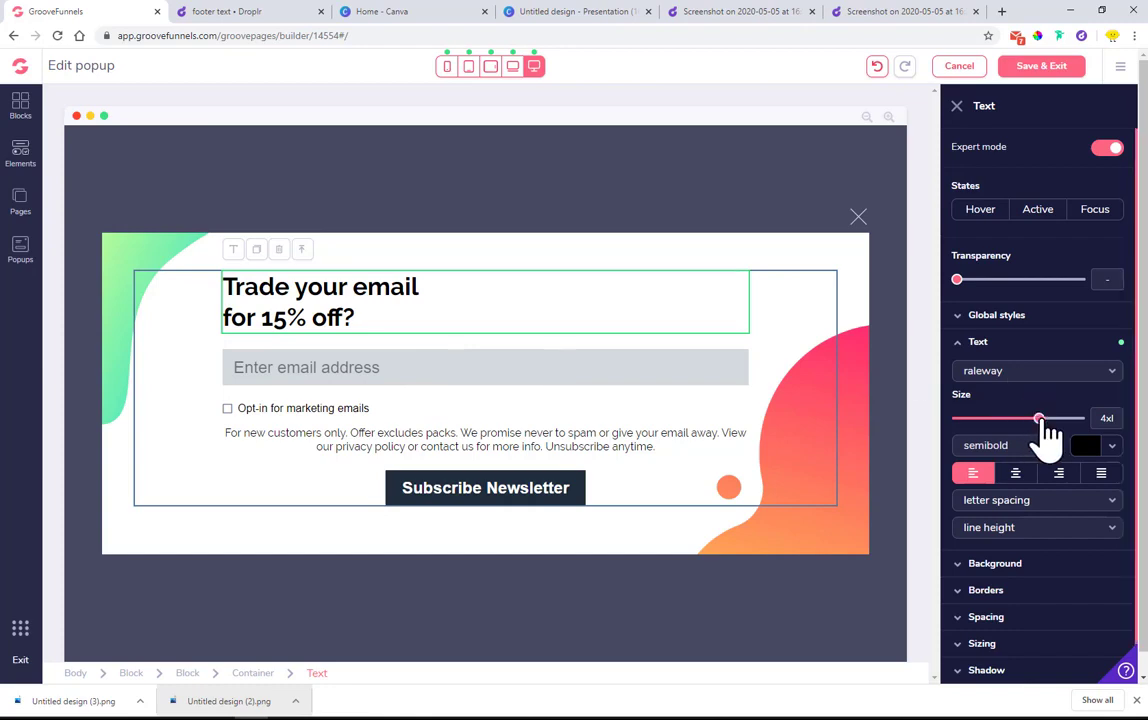
drag(1040, 418, 1049, 418)
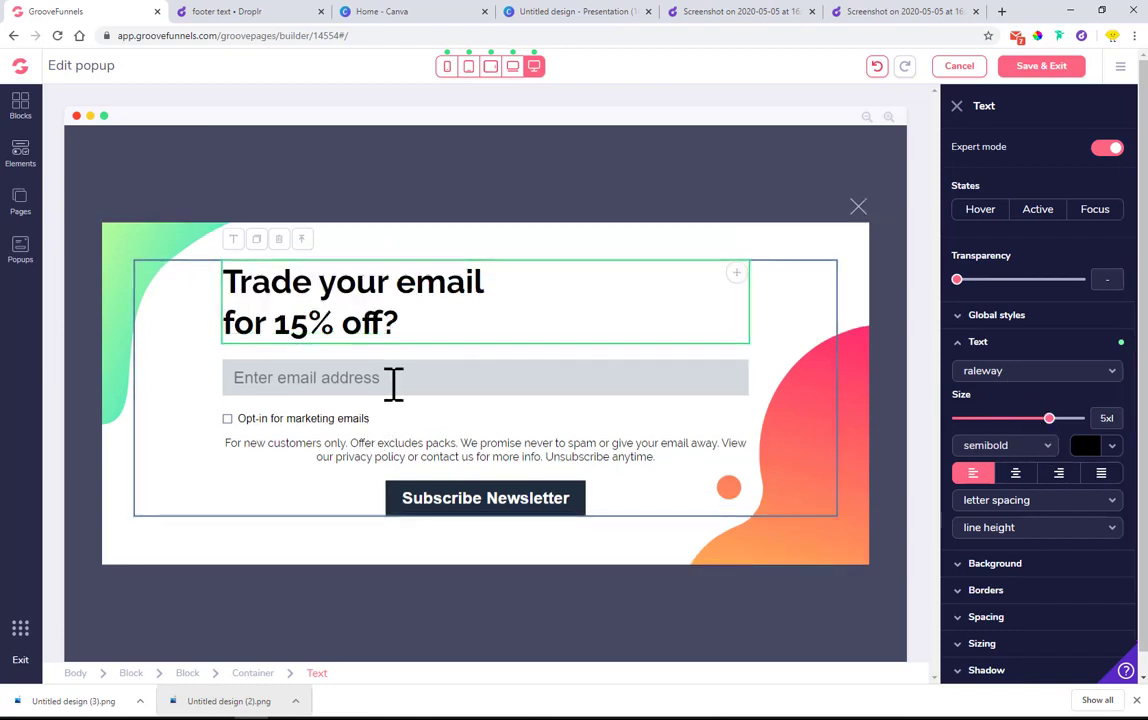
Step: Close the Canva home and design tabs and examine the styling of the reference popup in Droplr
click(564, 12)
click(465, 12)
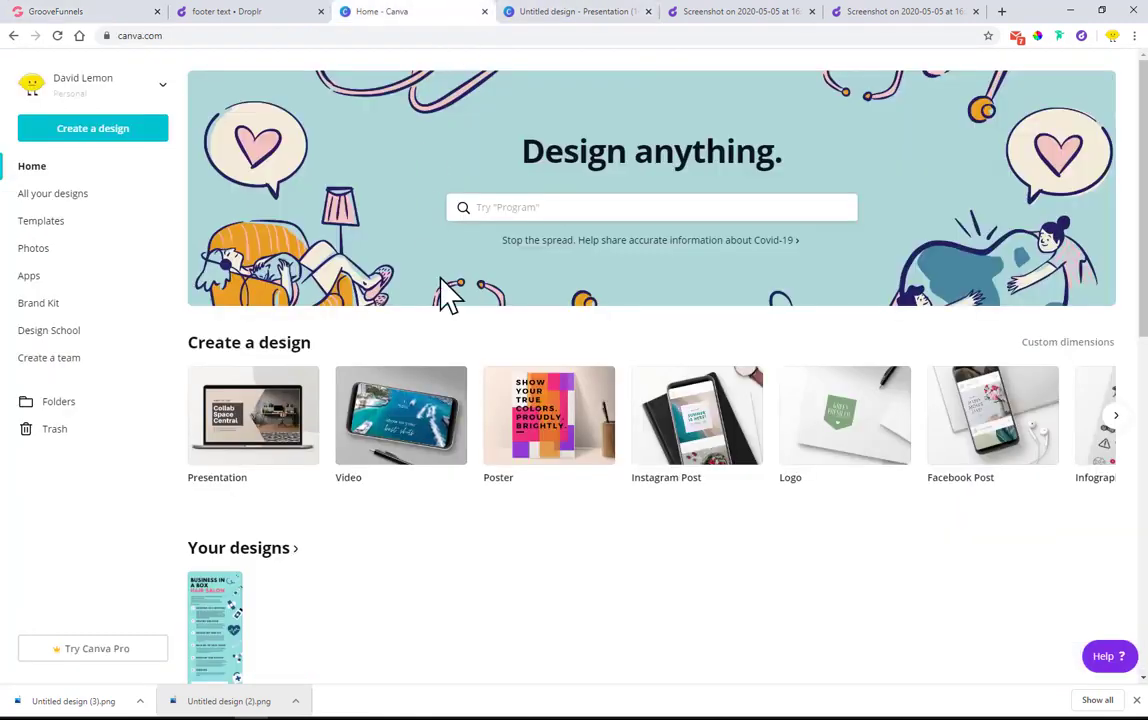
click(484, 11)
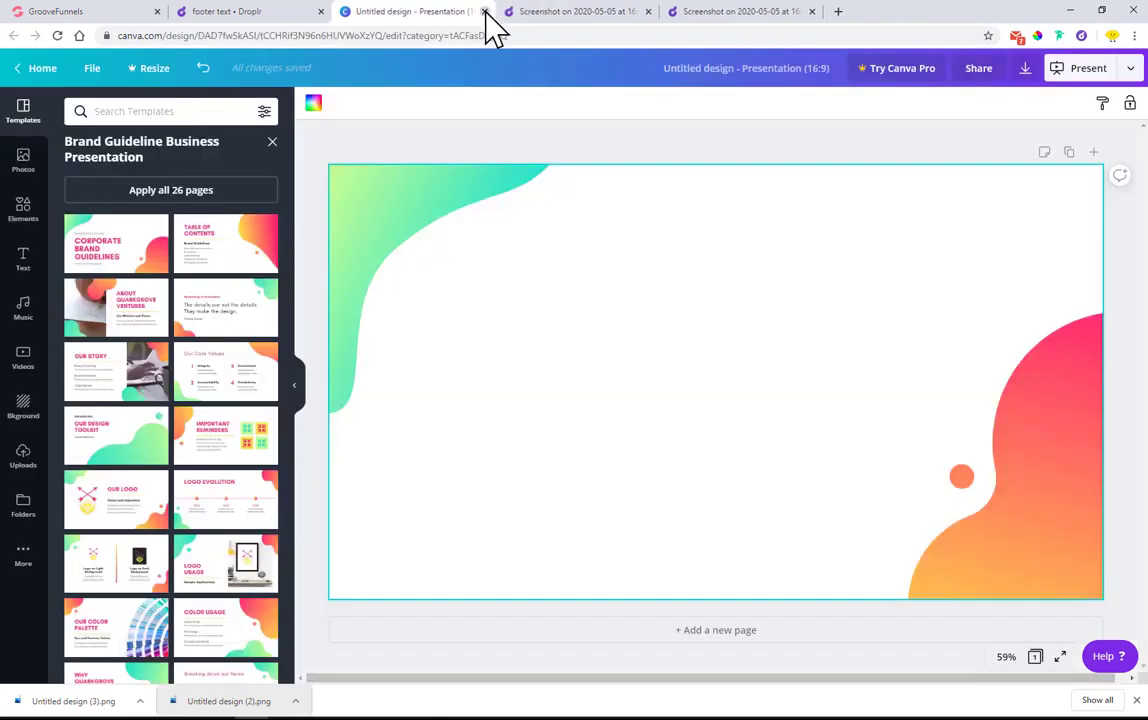
click(484, 11)
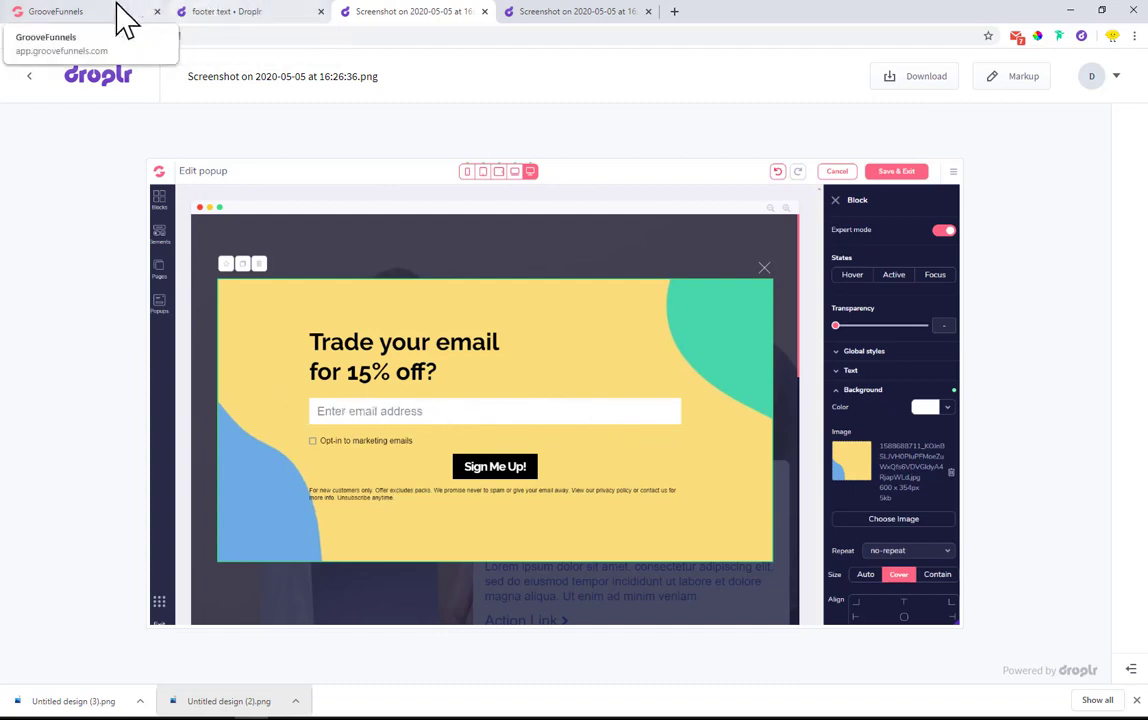
Step: Return to GroovePages and set the email address field's text color to a light gray shade
click(58, 11)
click(405, 372)
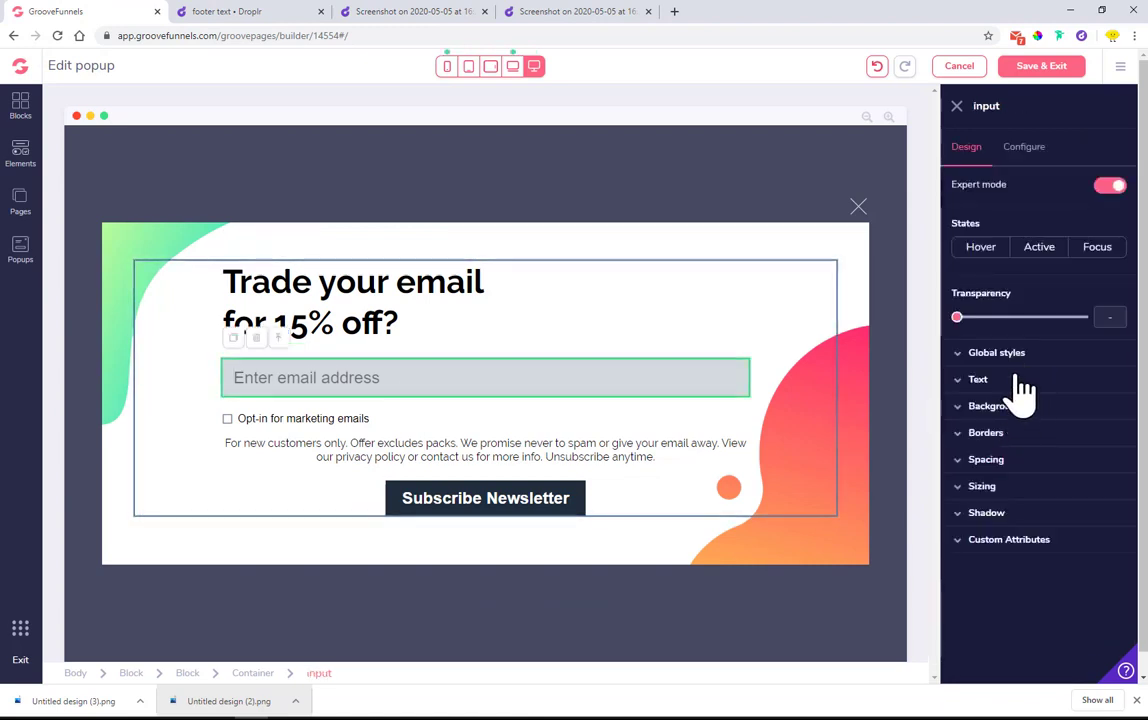
click(1013, 380)
click(1100, 484)
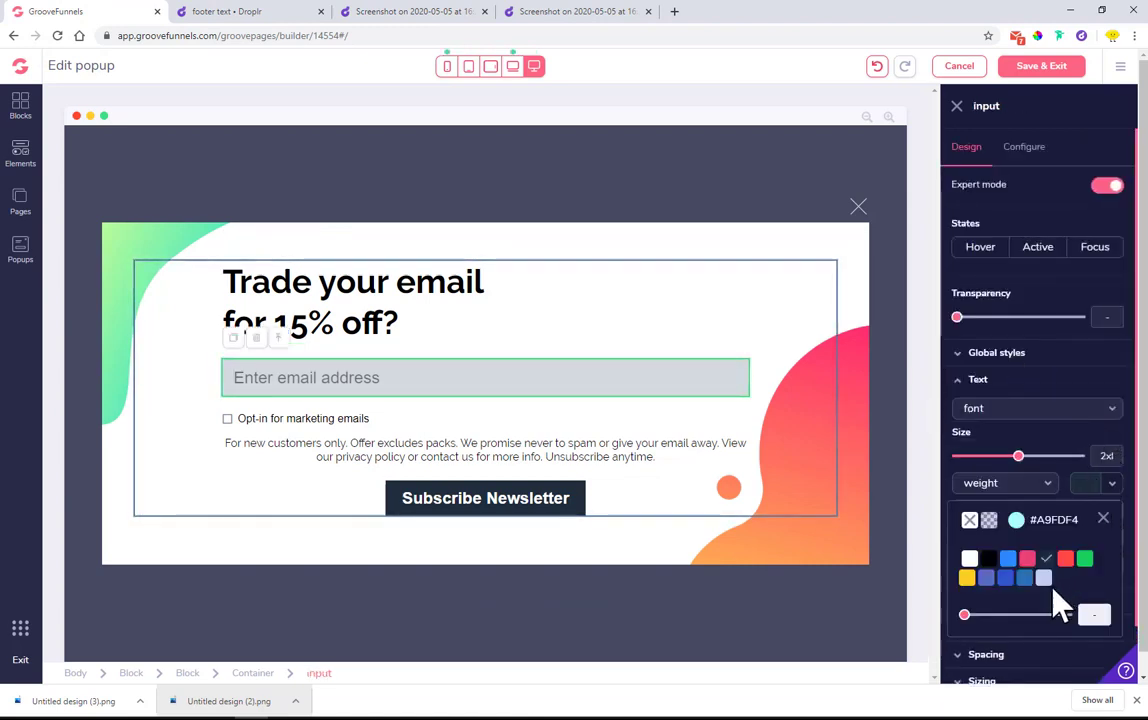
mouse_move(1046, 560)
click(1046, 645)
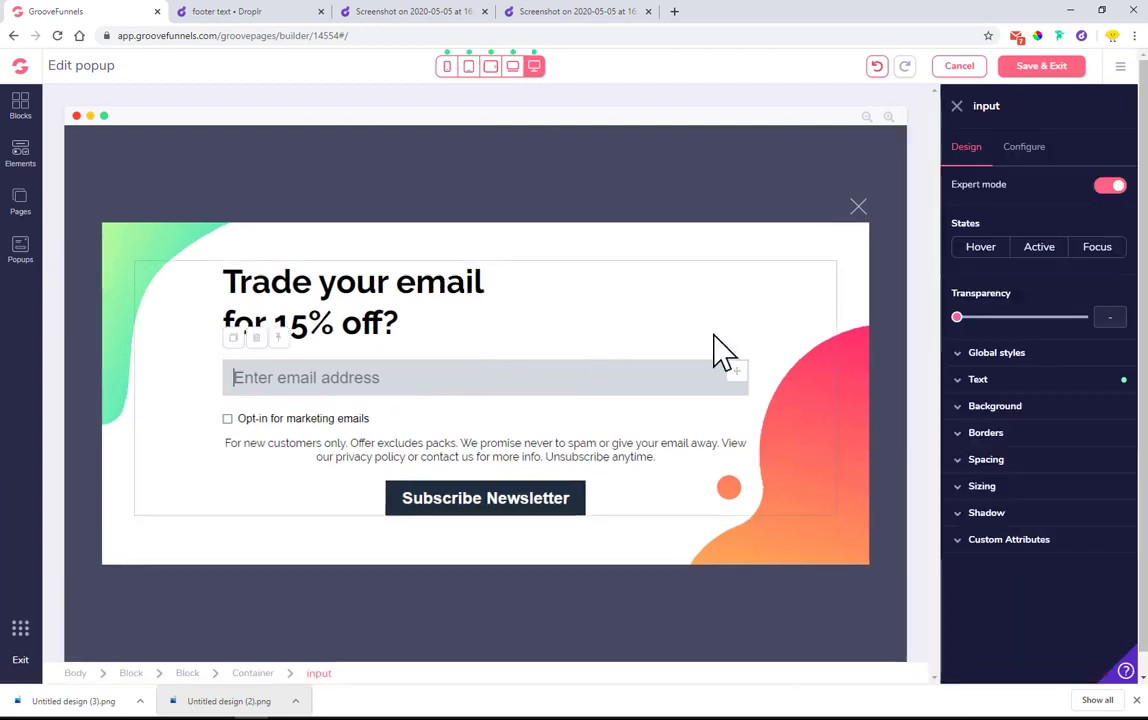
Step: Set the email address field's background color to white and review its text color
click(995, 406)
click(1085, 430)
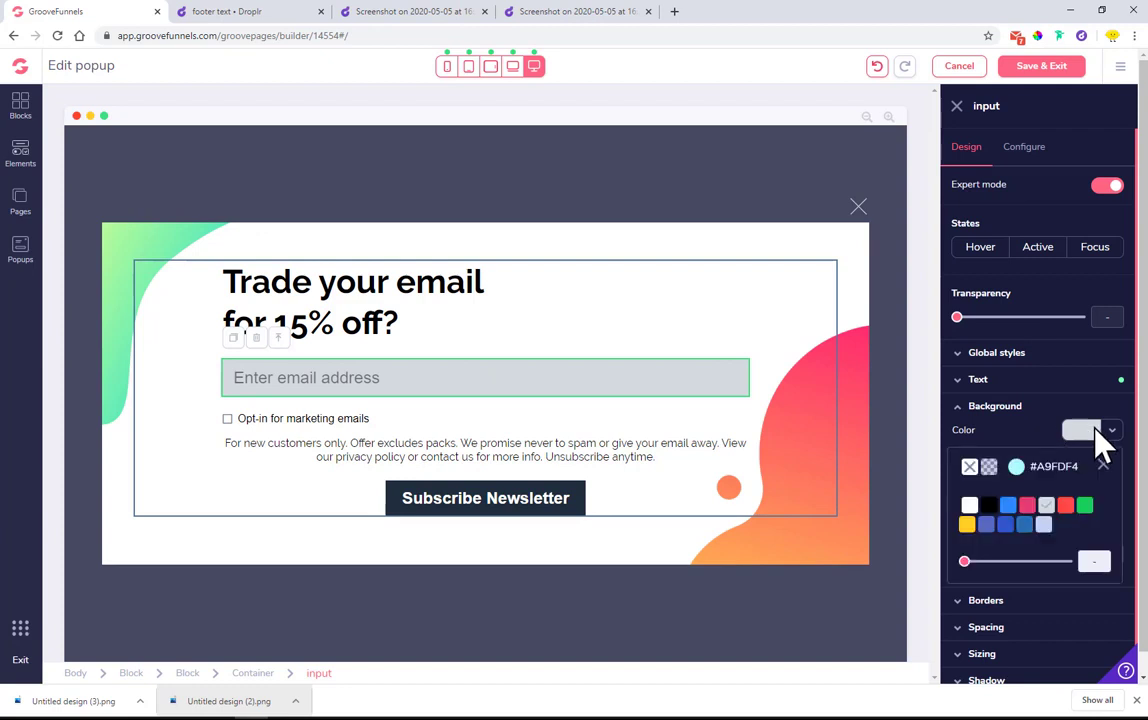
click(985, 379)
click(1085, 483)
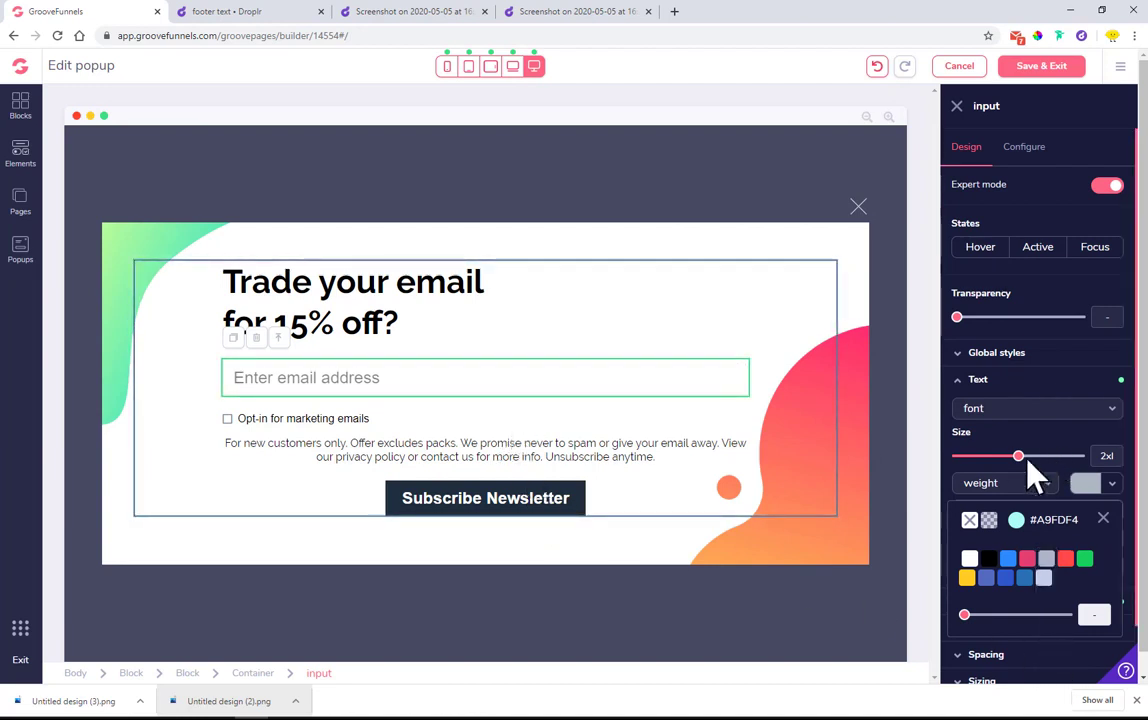
click(1005, 382)
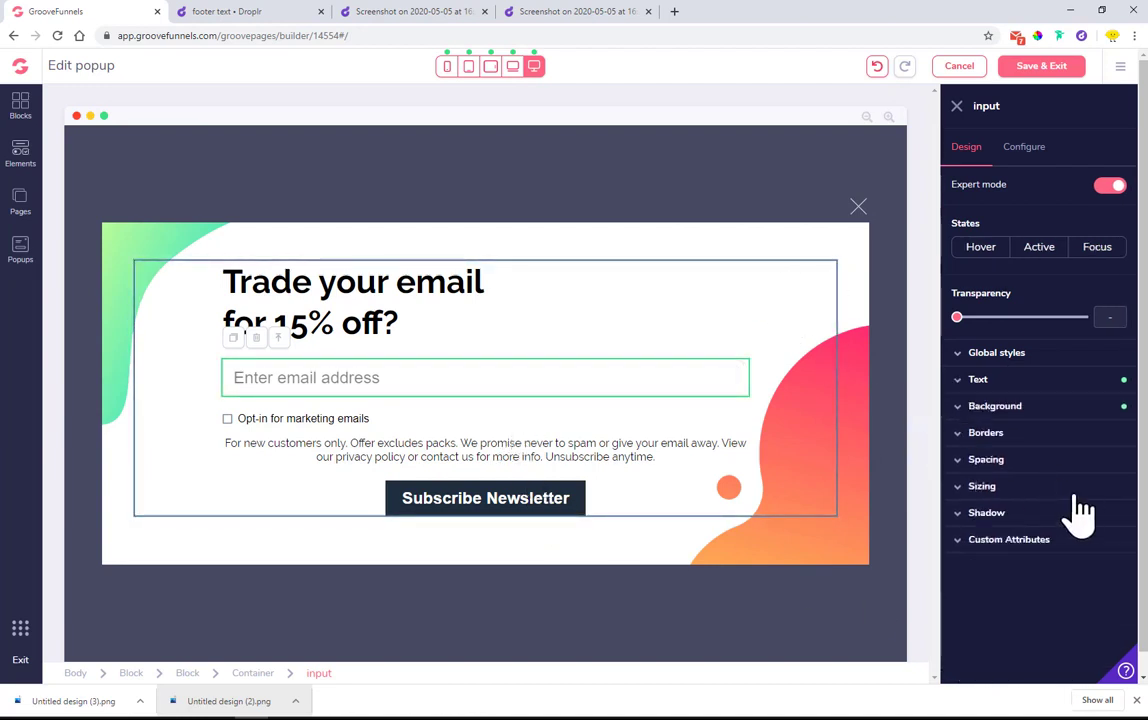
Step: Give the email address field a border of width 2 on all sides in a light gray shade
click(1018, 436)
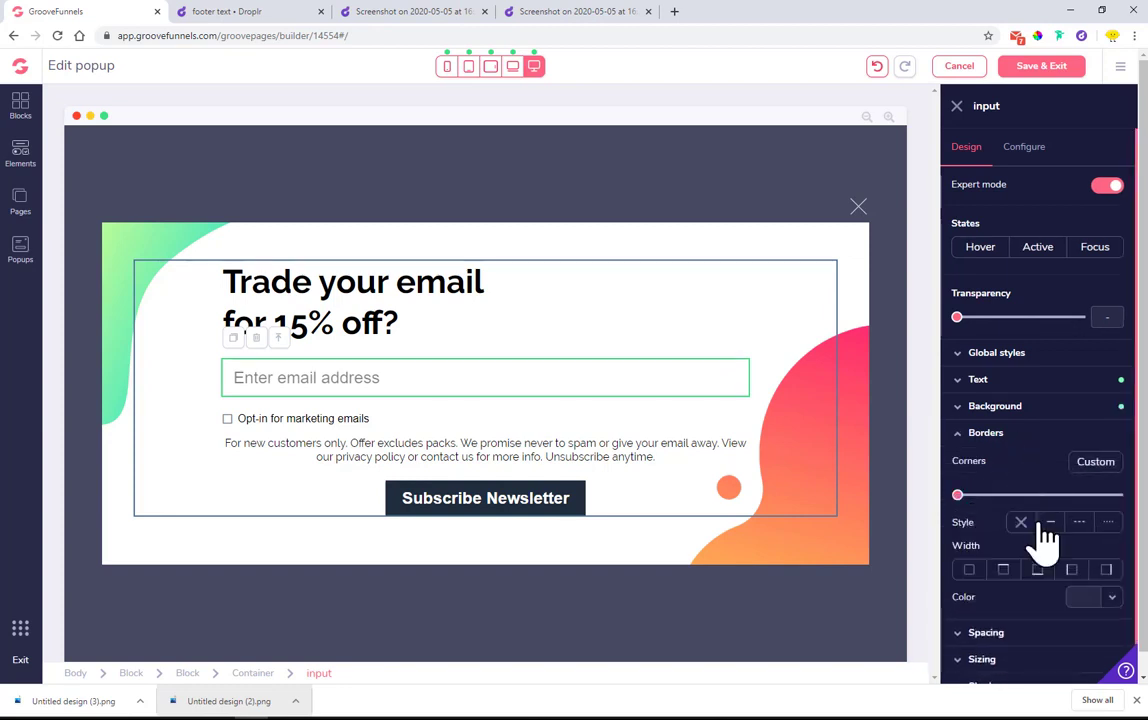
click(969, 572)
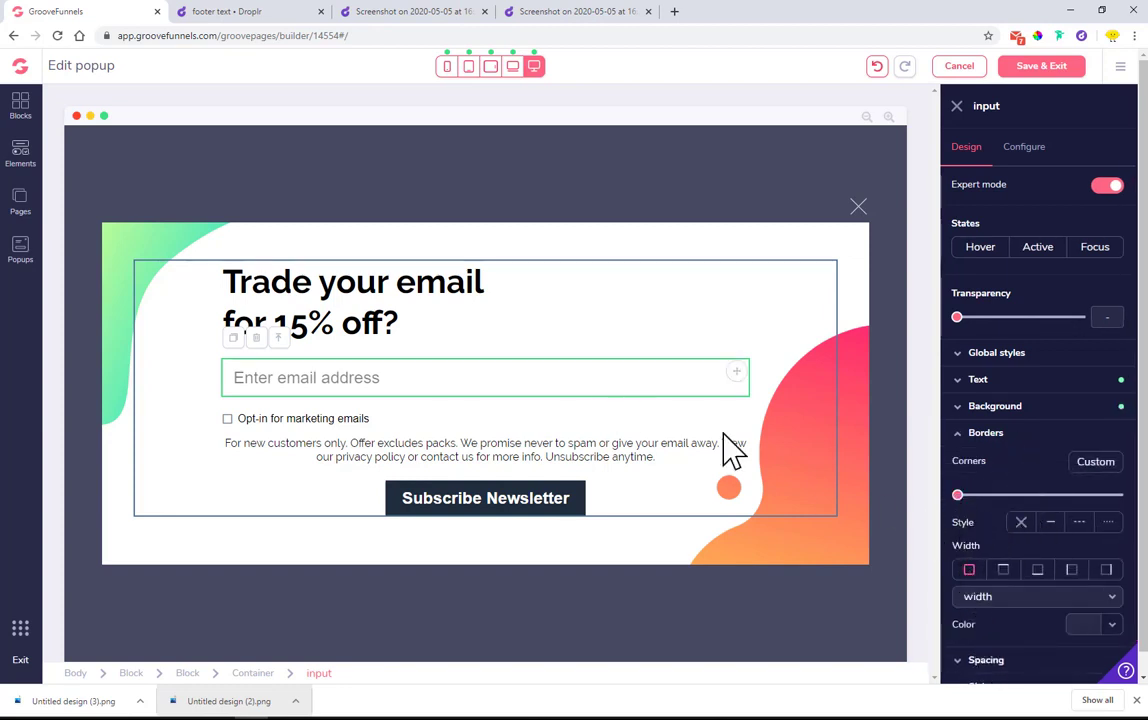
click(1012, 598)
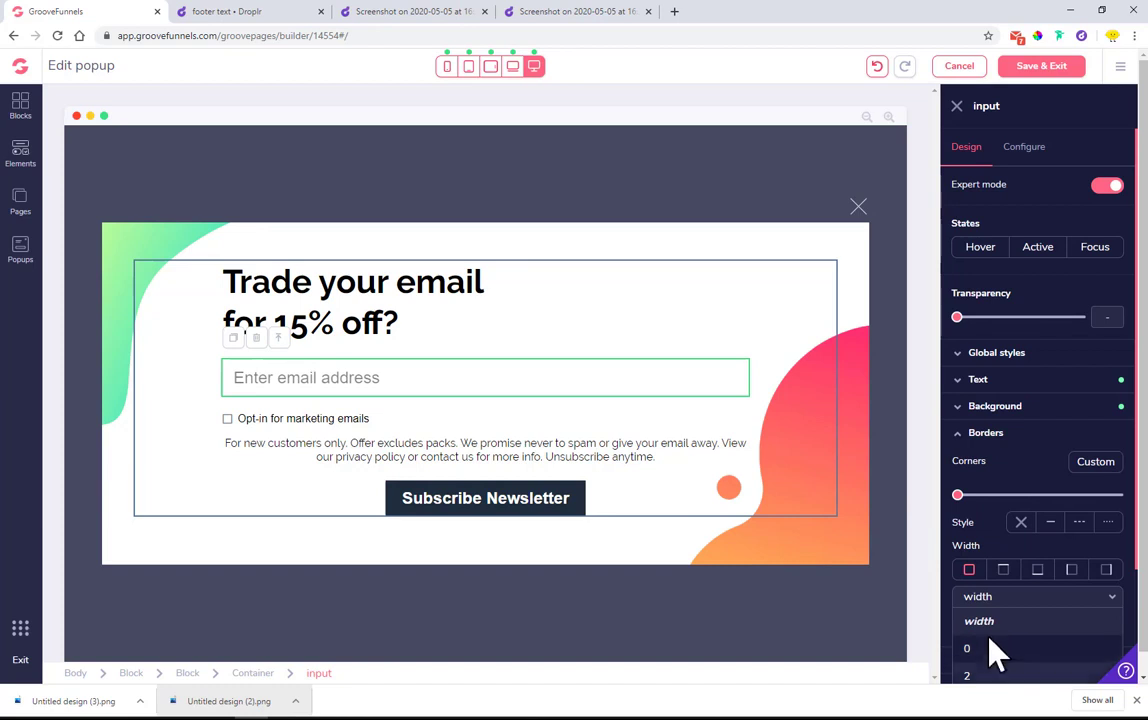
scroll(990, 637, down, 2)
click(1003, 543)
scroll(997, 530, up, 1)
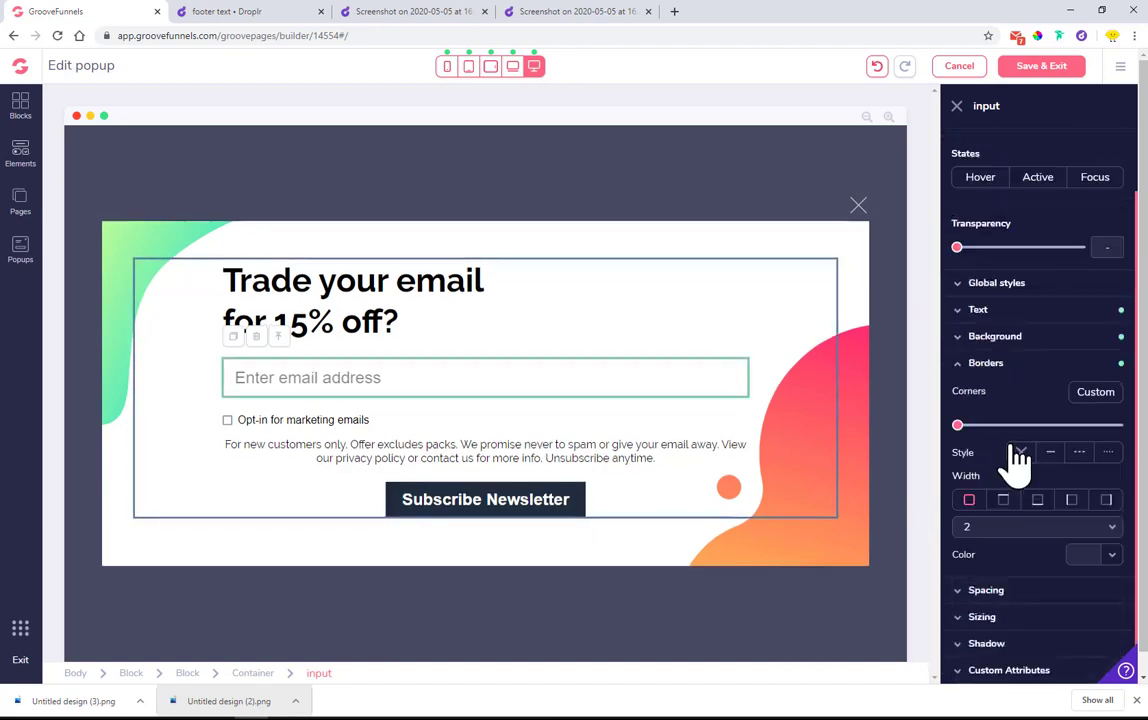
click(1112, 554)
scroll(1100, 560, down, 1)
mouse_move(1047, 555)
click(1047, 665)
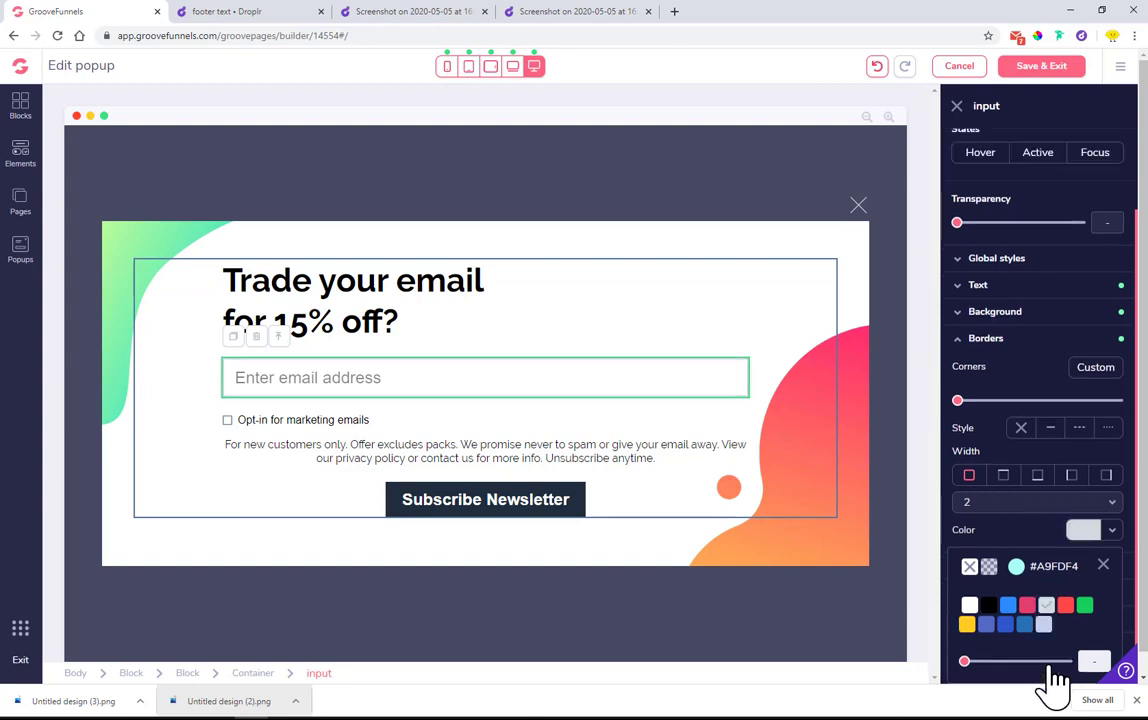
click(579, 349)
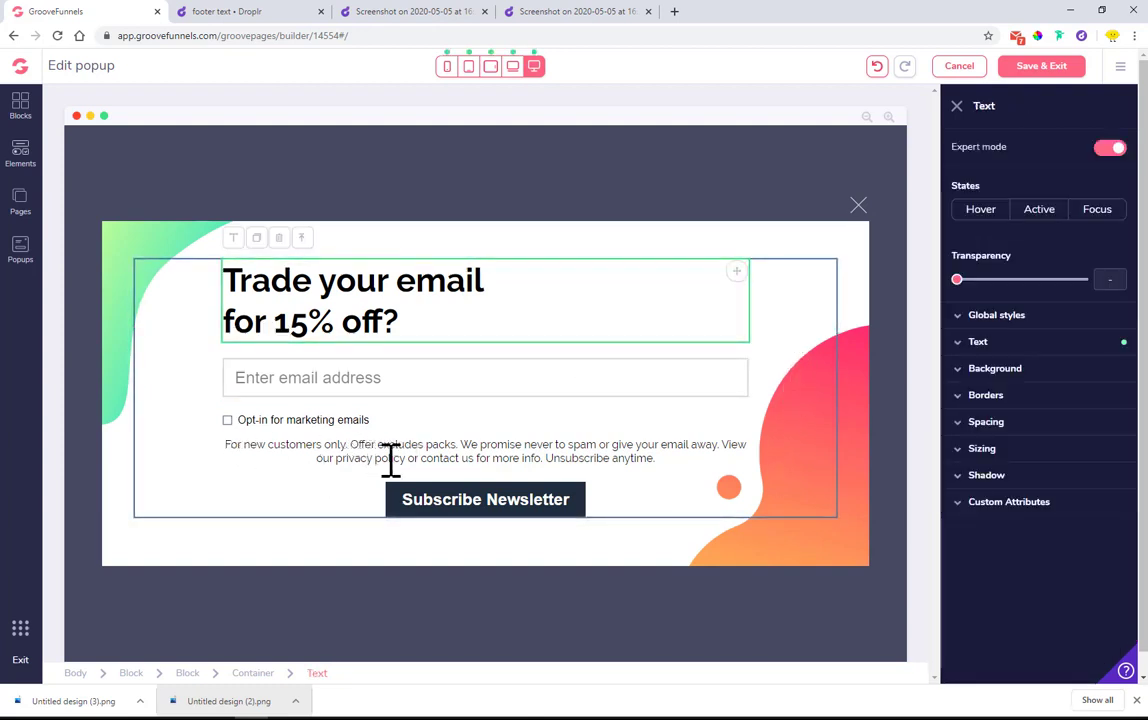
Step: Set the "Subscribe Newsletter" button's background color to black
click(533, 510)
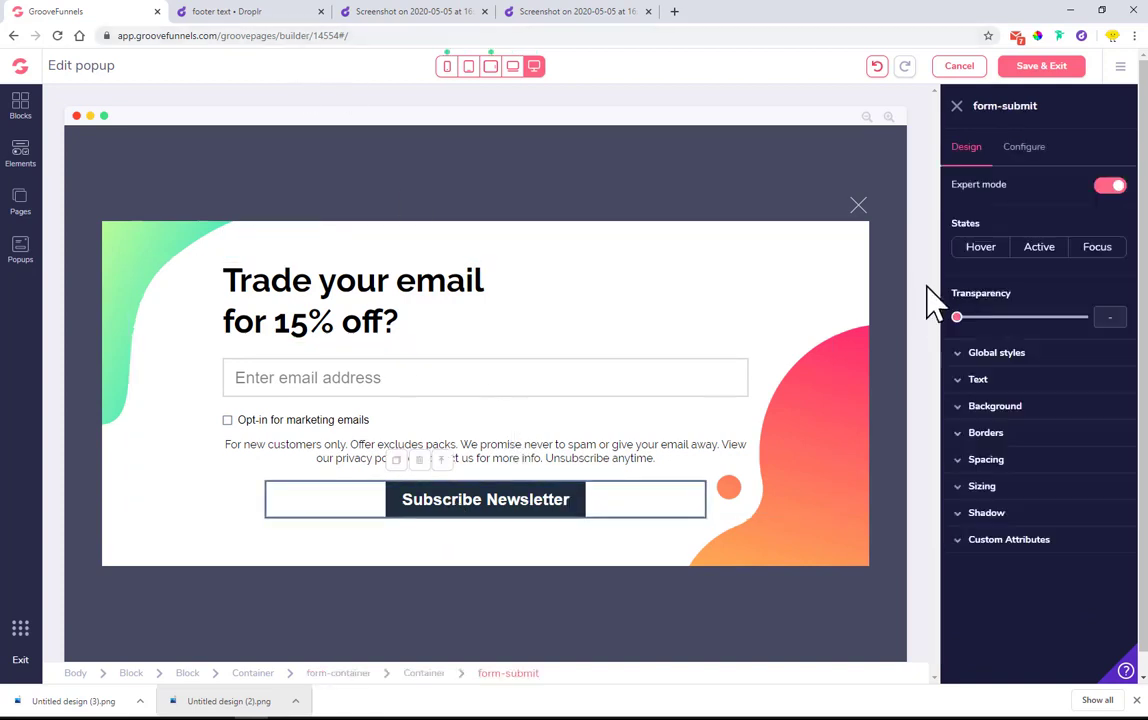
click(1038, 408)
click(1111, 432)
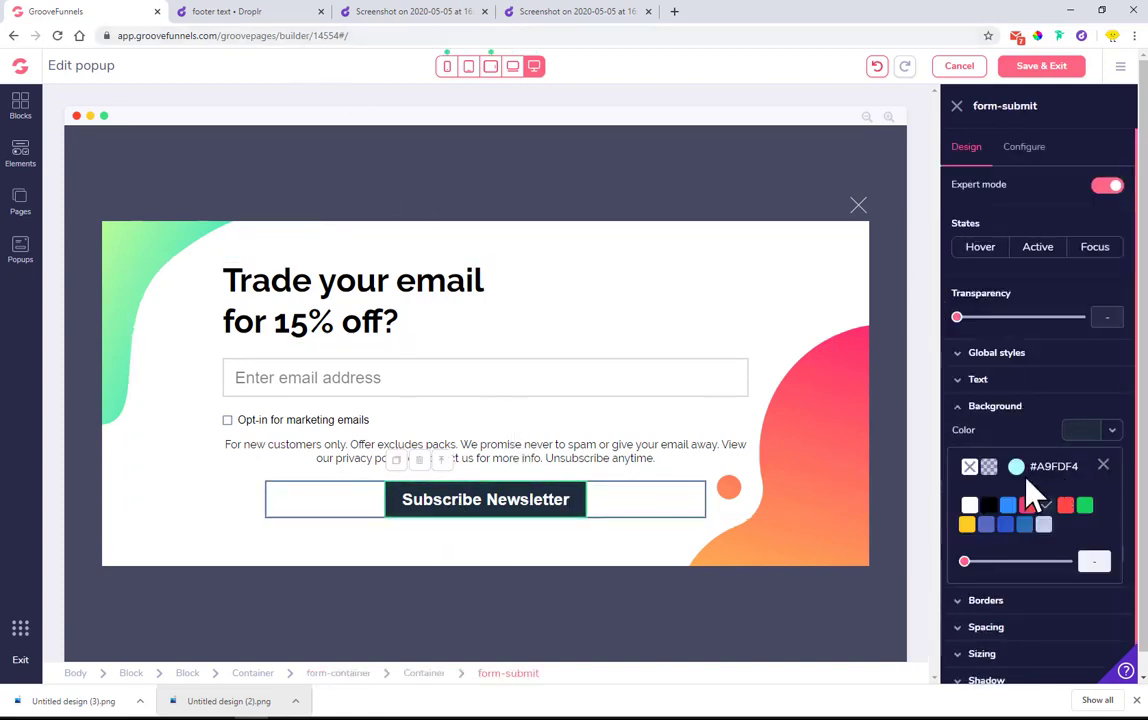
click(990, 505)
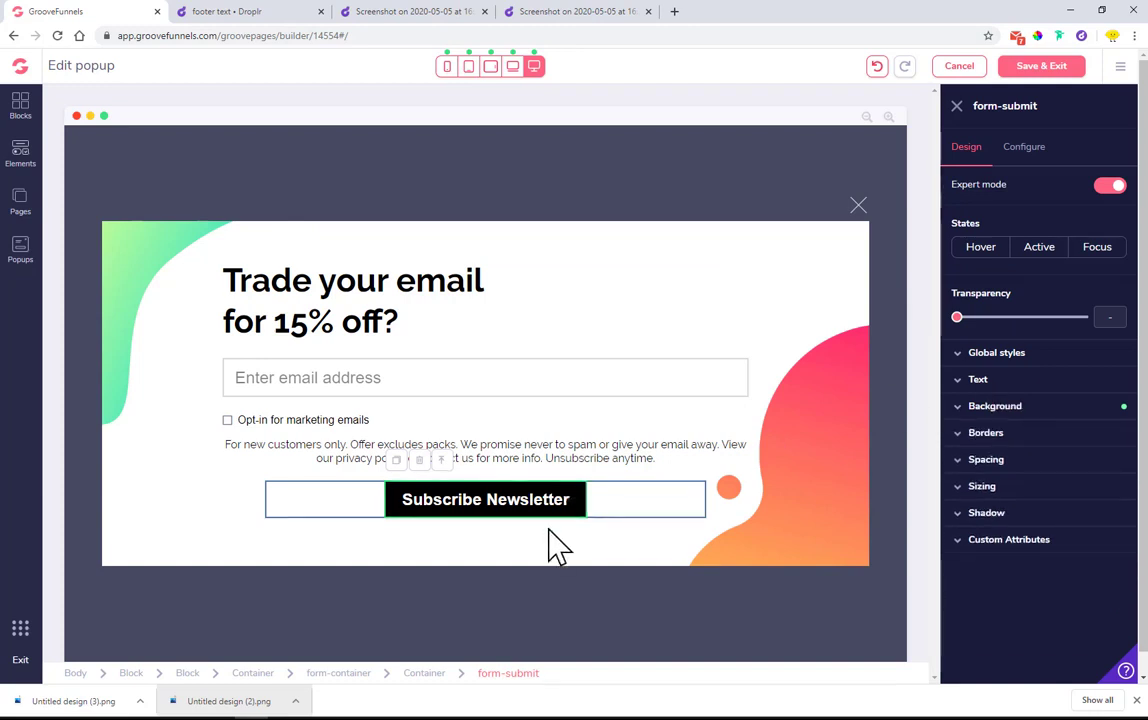
Step: Change the "Subscribe Newsletter" button's text to "Sign Me Up!", checking the wording against the reference popup screenshot
click(1022, 150)
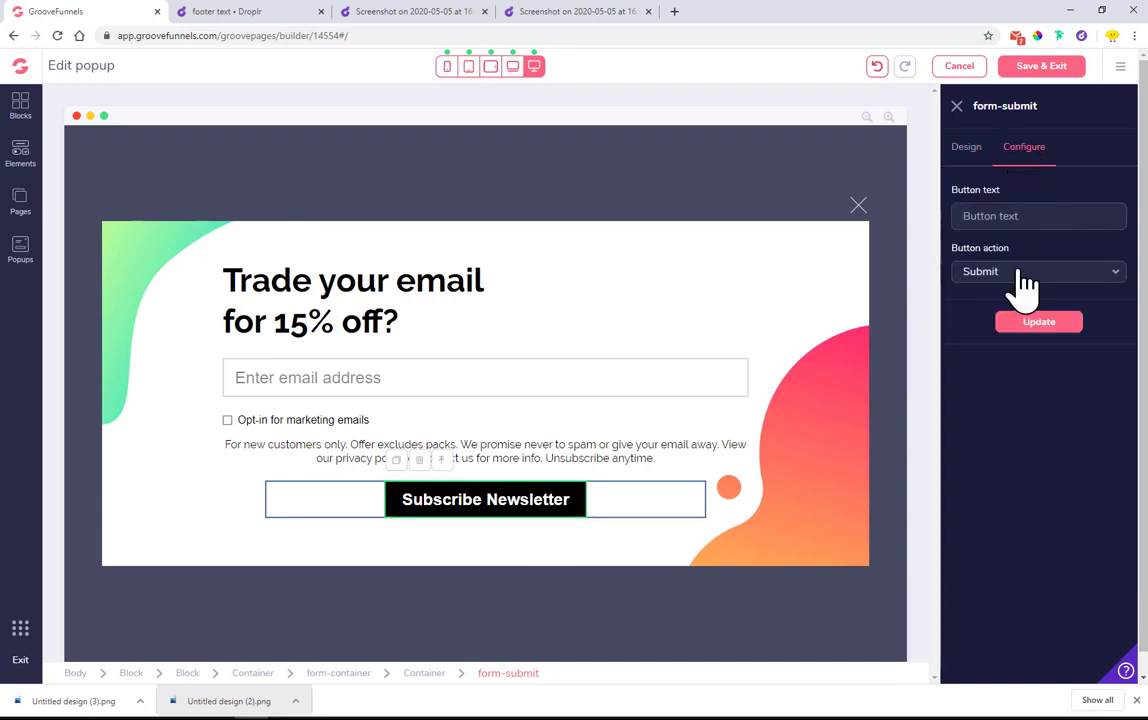
click(1041, 216)
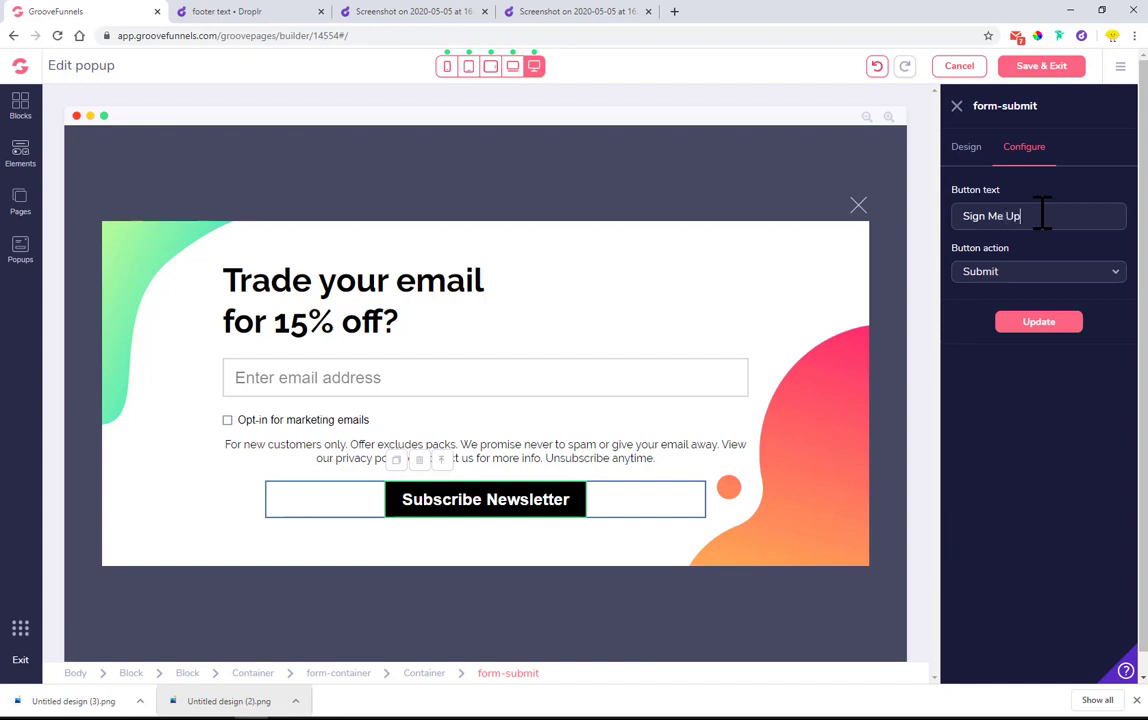
click(371, 14)
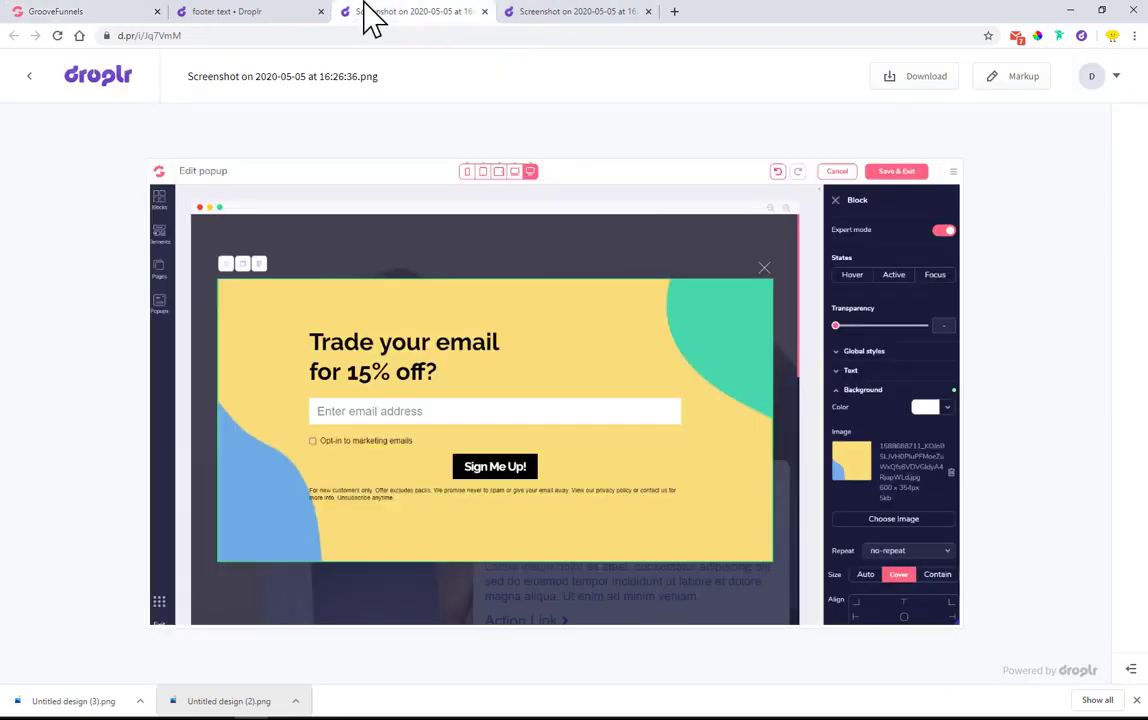
click(120, 12)
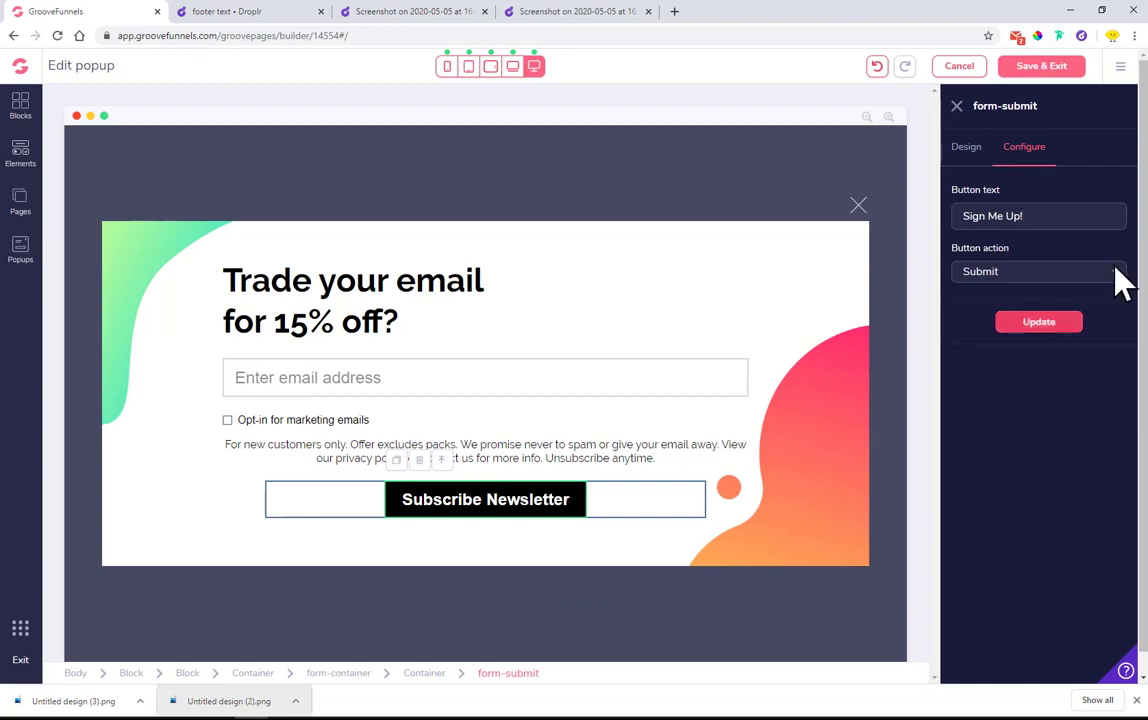
click(1045, 323)
Step: Set the "Sign Me Up!" button's letter spacing to tight
click(970, 147)
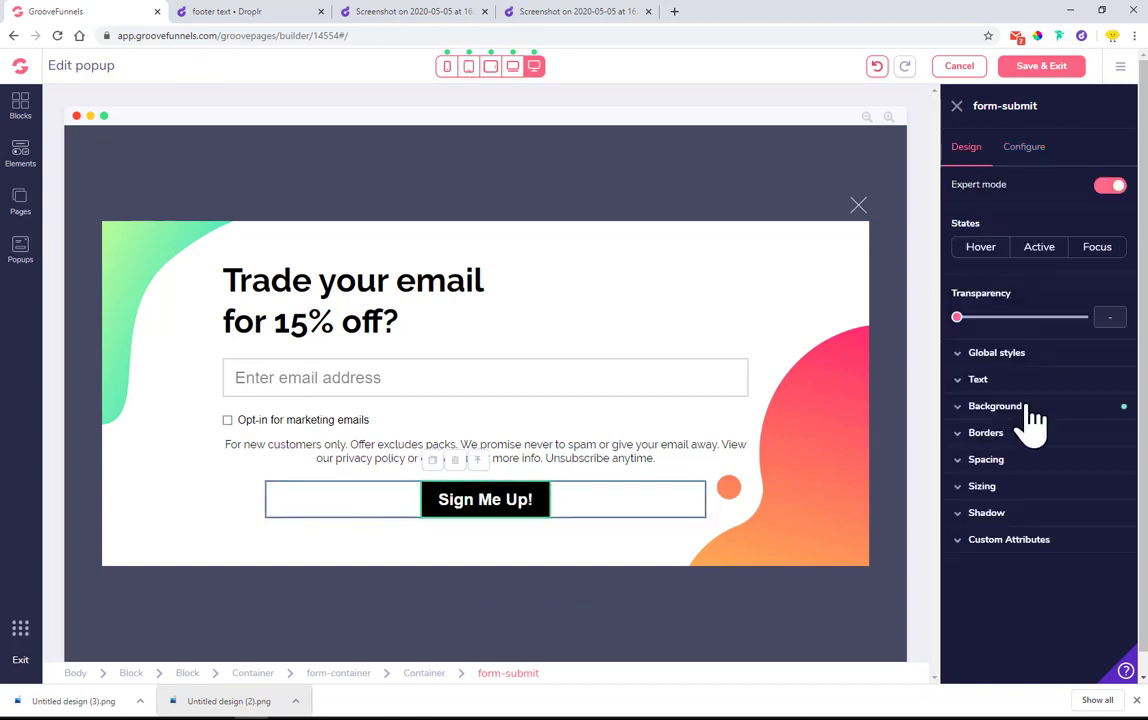
click(980, 380)
click(1003, 567)
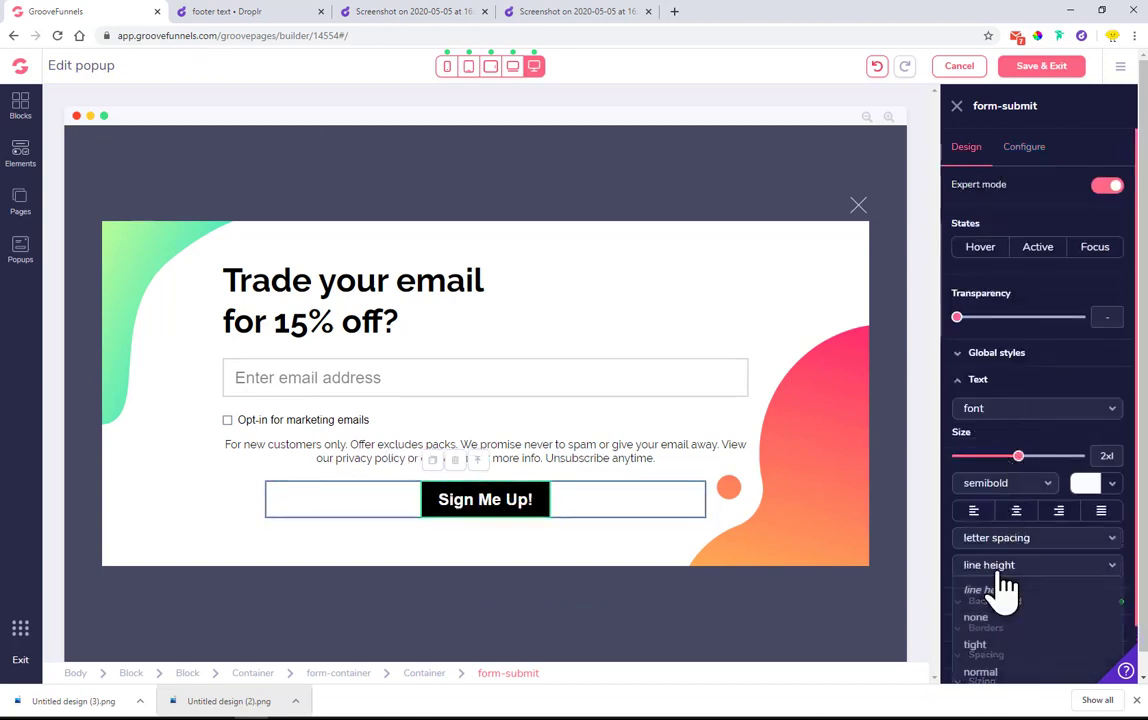
click(1003, 590)
click(997, 542)
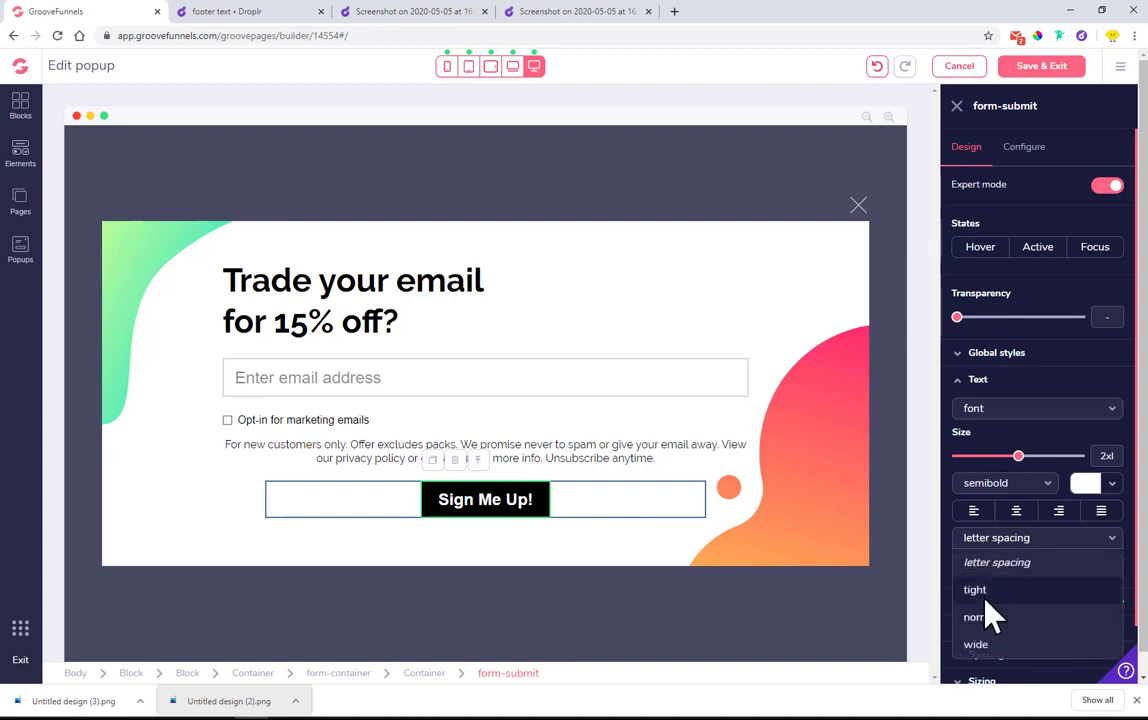
click(985, 598)
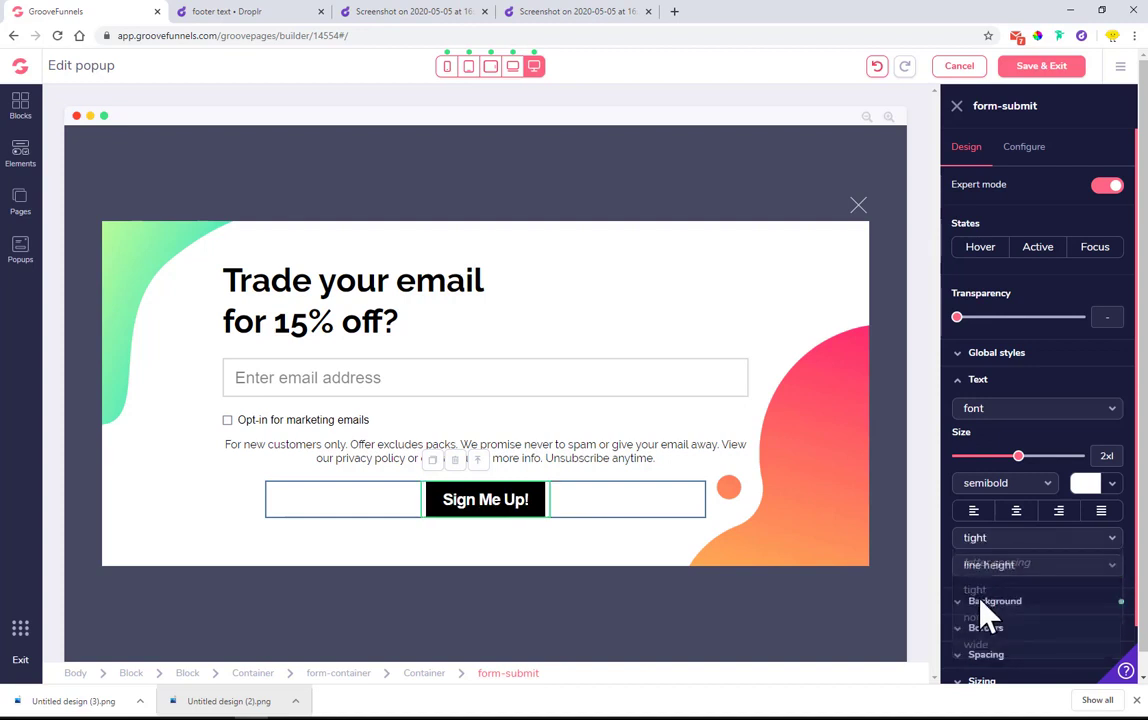
click(990, 382)
Step: Round the corners of the "Sign Me Up!" button and of the email address field
click(1000, 434)
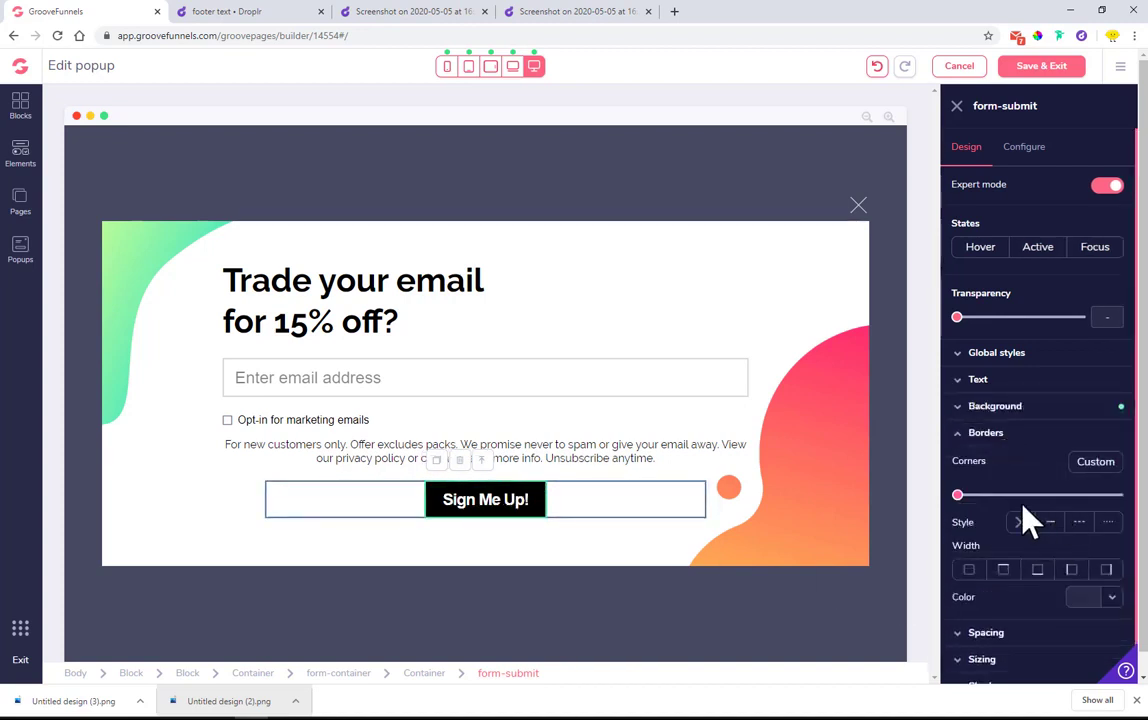
drag(960, 497, 1010, 502)
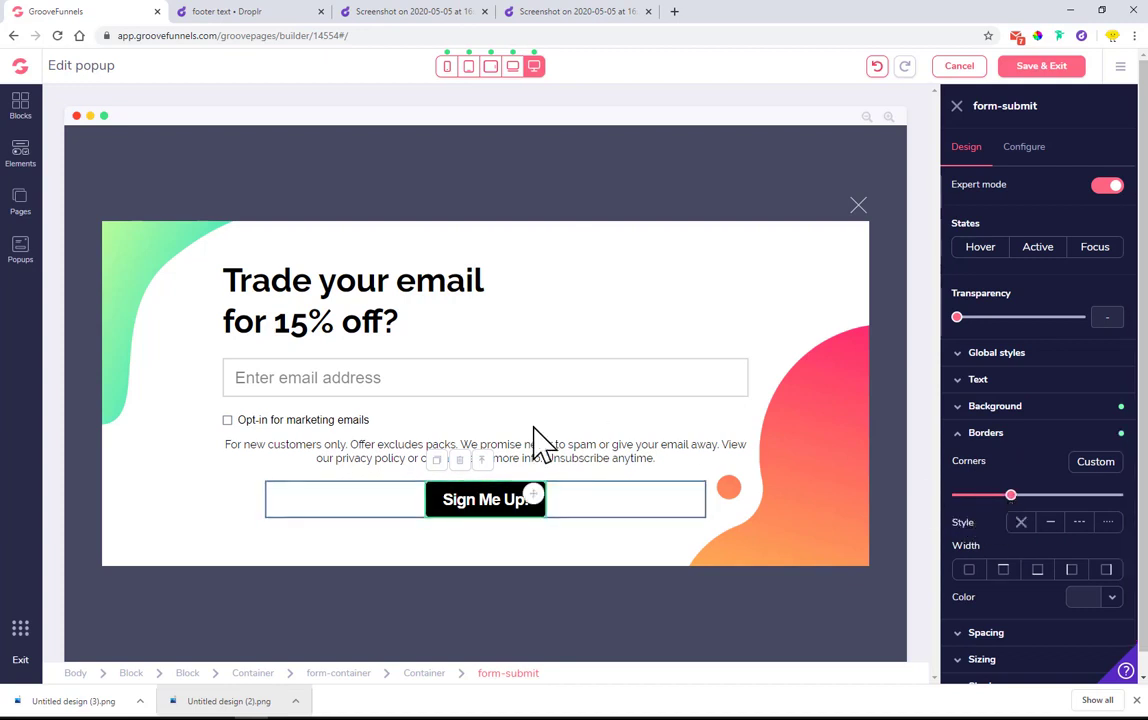
click(512, 385)
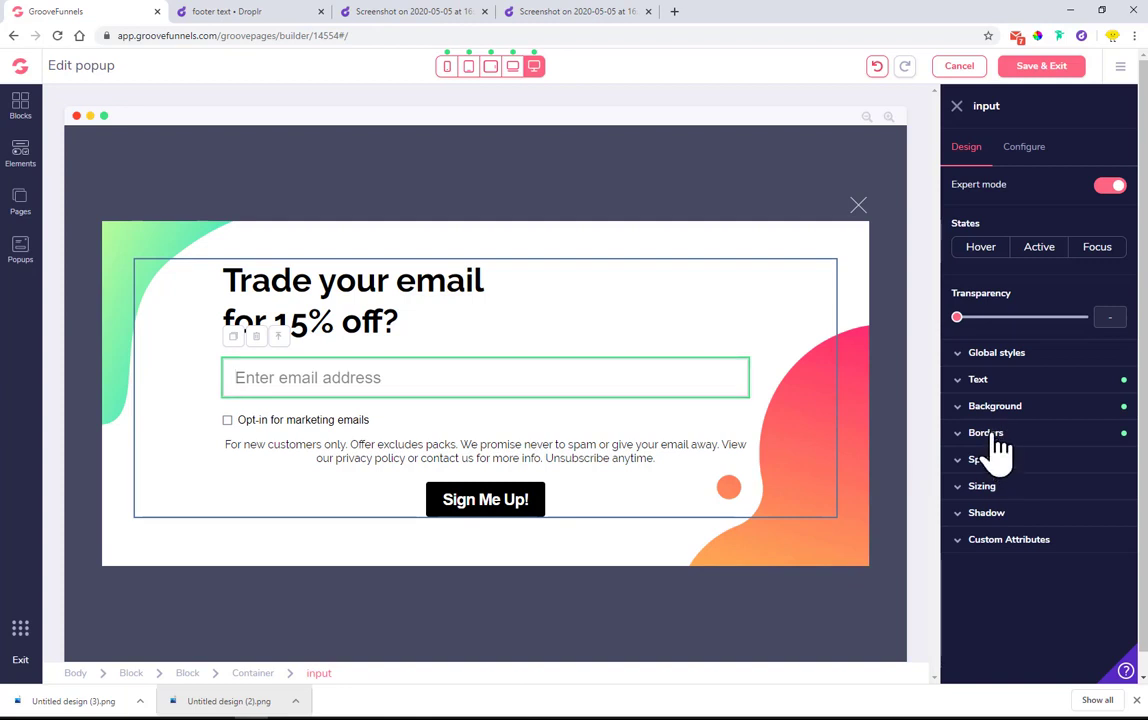
click(994, 440)
drag(968, 497, 1031, 505)
click(1025, 523)
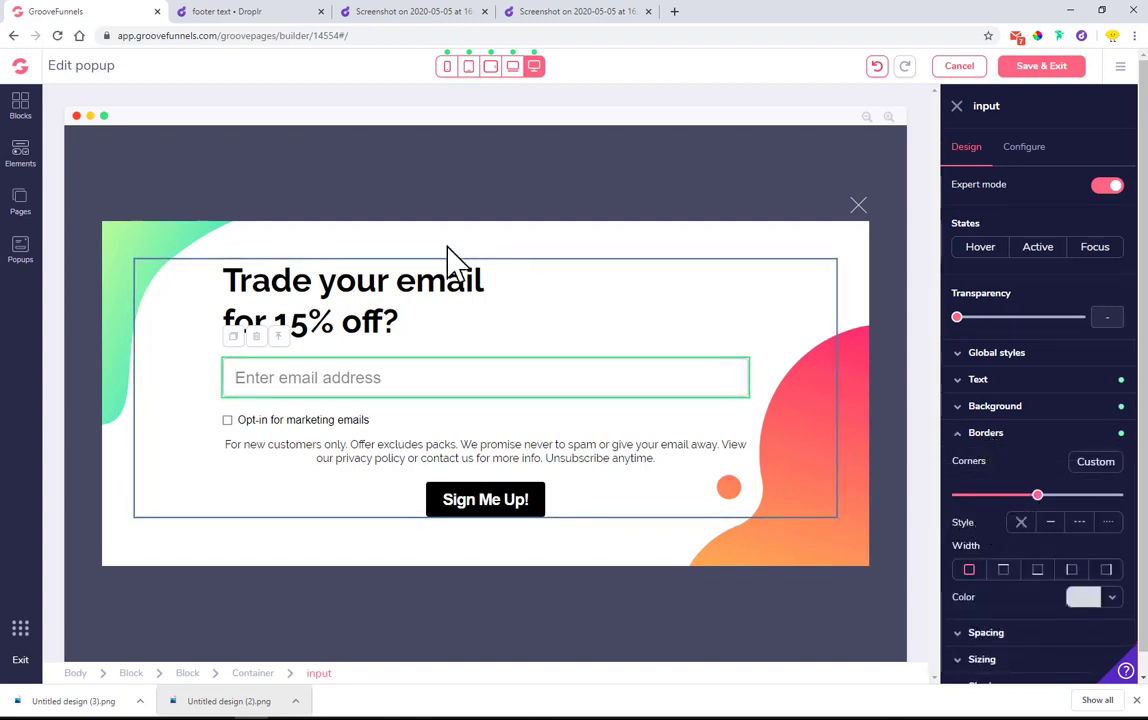
Step: Save and exit the popup, and reopen the "Lemon" popup for editing with the popups list closed
click(1040, 68)
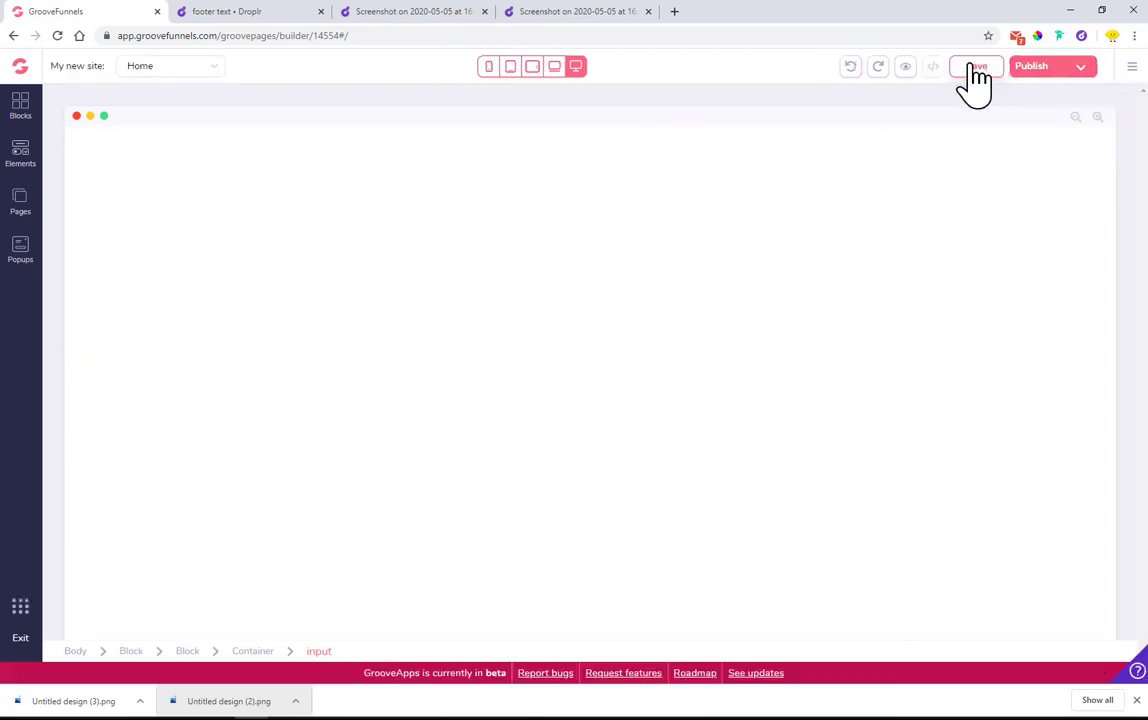
click(20, 250)
click(100, 157)
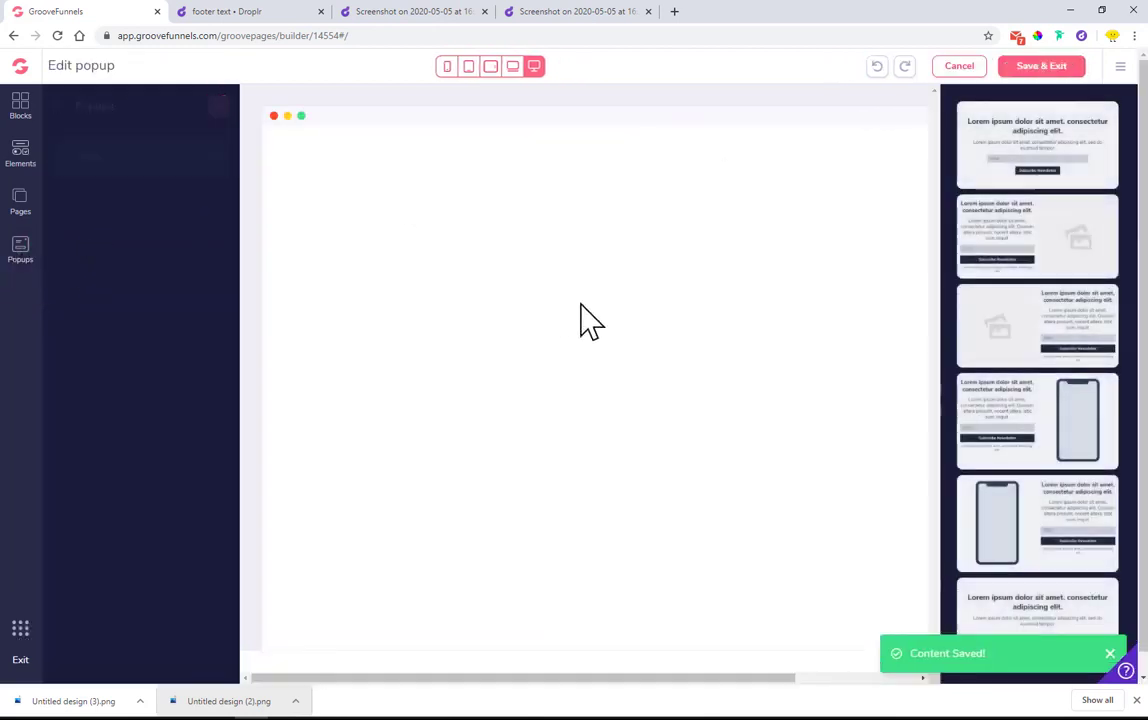
click(60, 108)
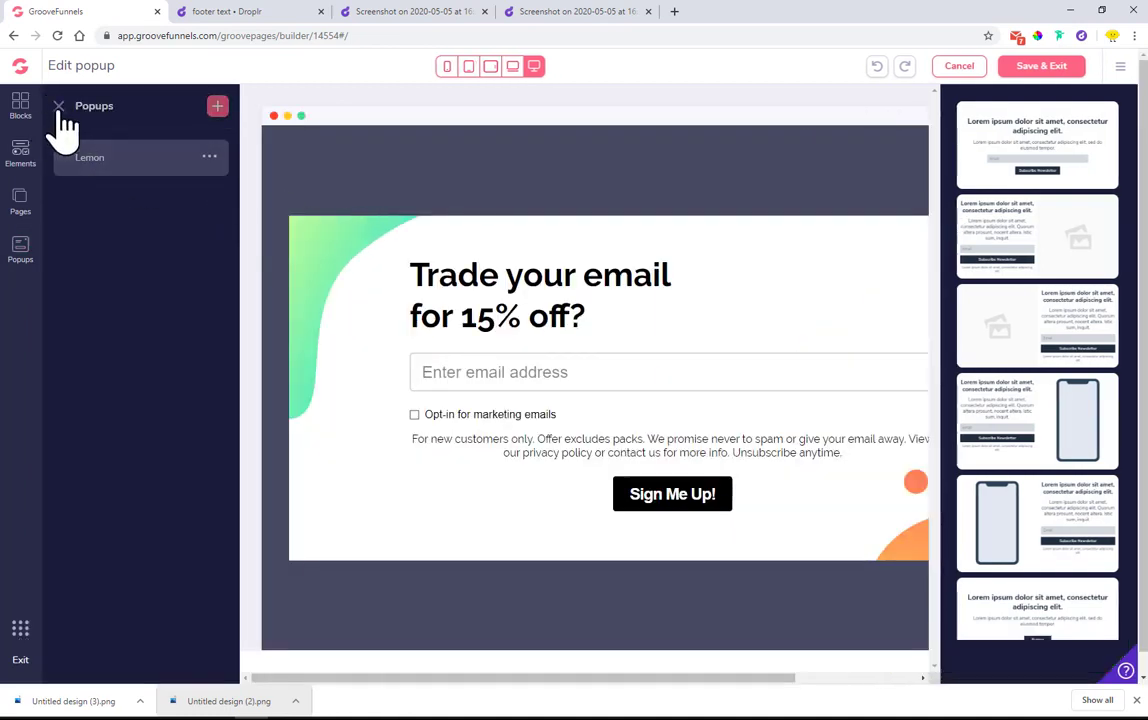
click(59, 106)
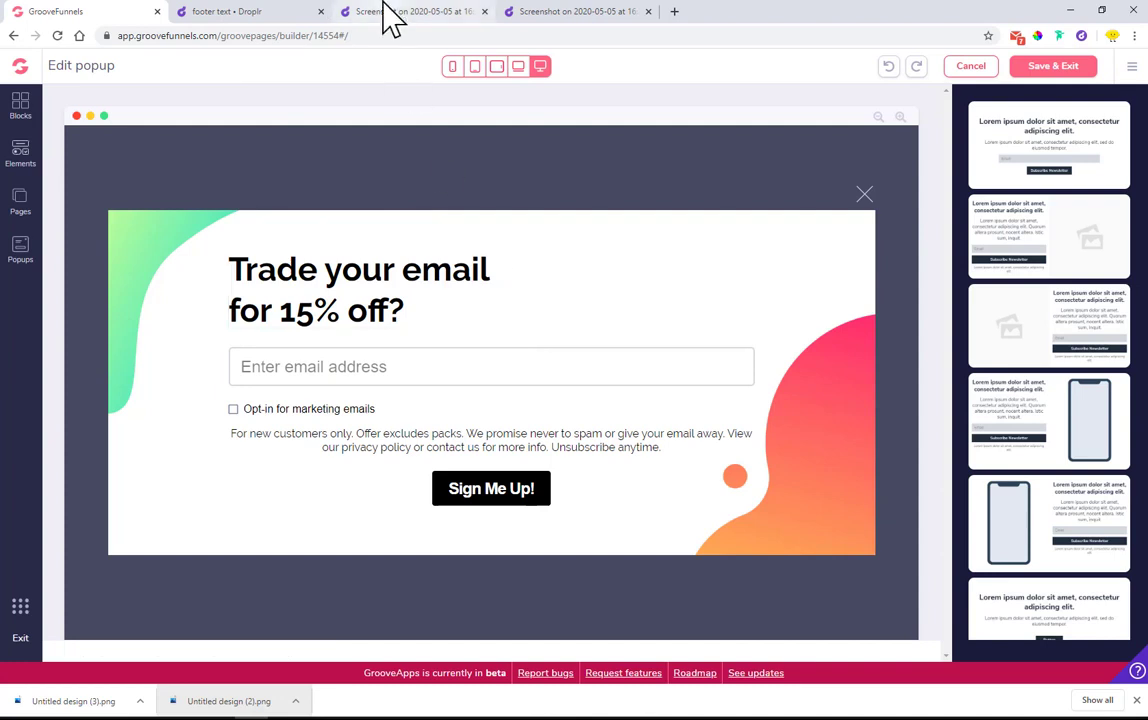
Step: Set the top padding of the "For new customers only" disclaimer text to 1
click(487, 434)
click(1010, 424)
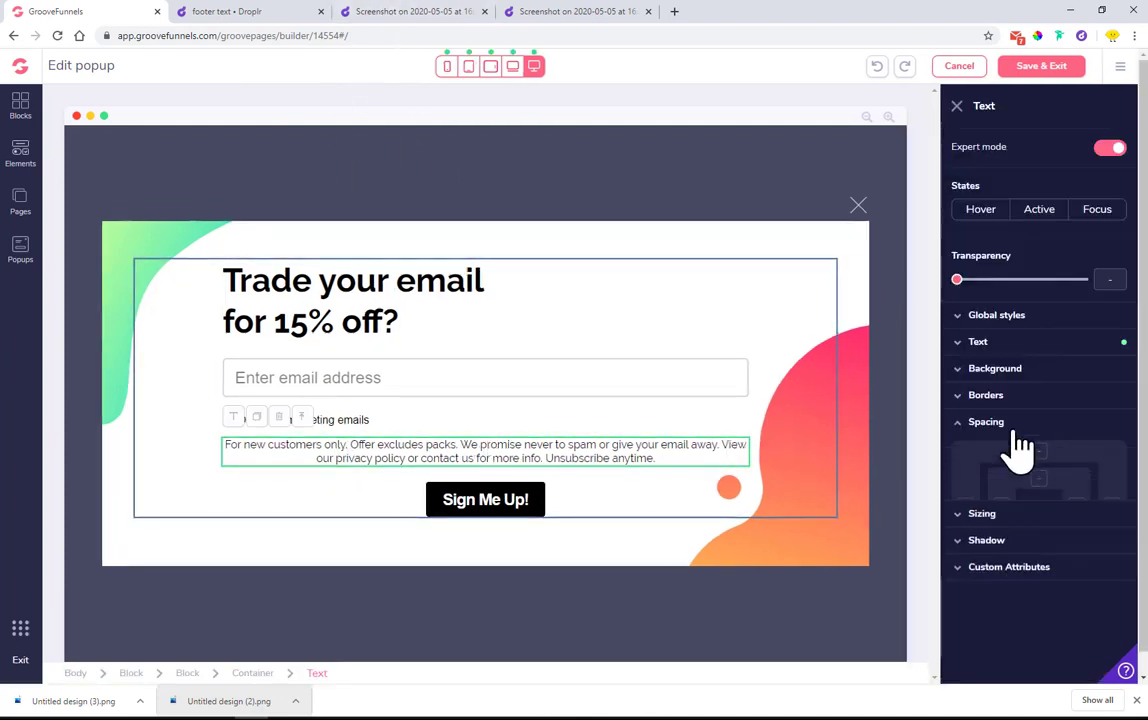
click(1039, 478)
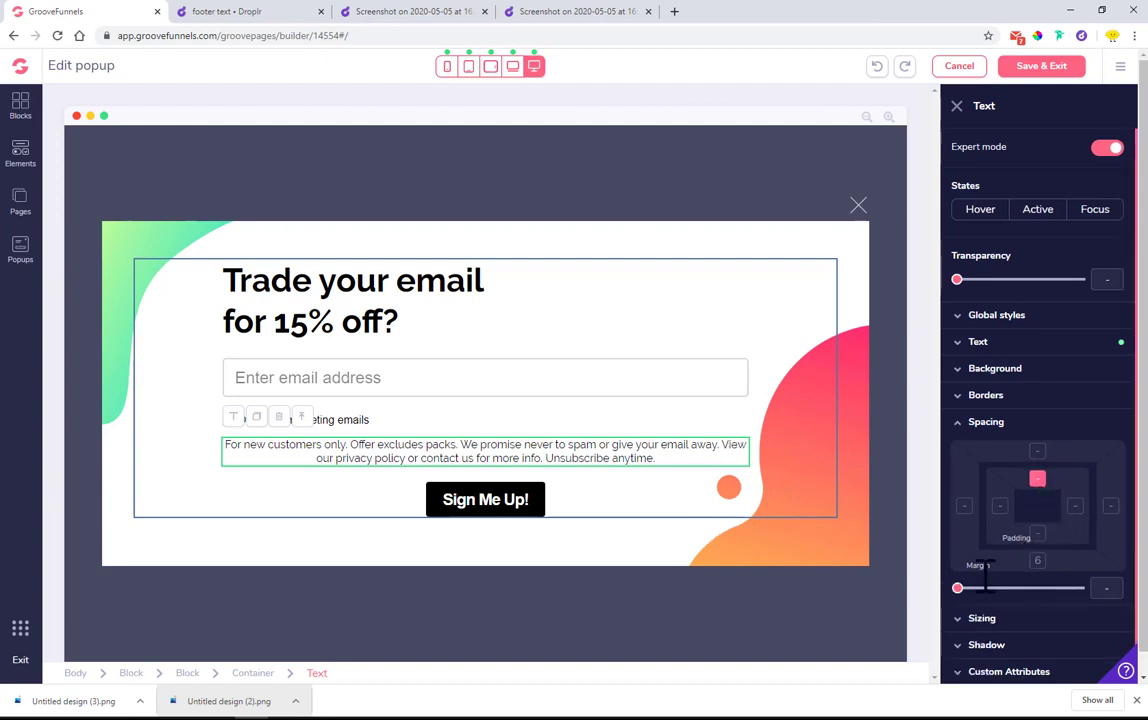
Step: Move the "Sign Me Up!" button between the opt-in checkbox and the disclaimer text, and set the disclaimer's top padding to 7
click(522, 506)
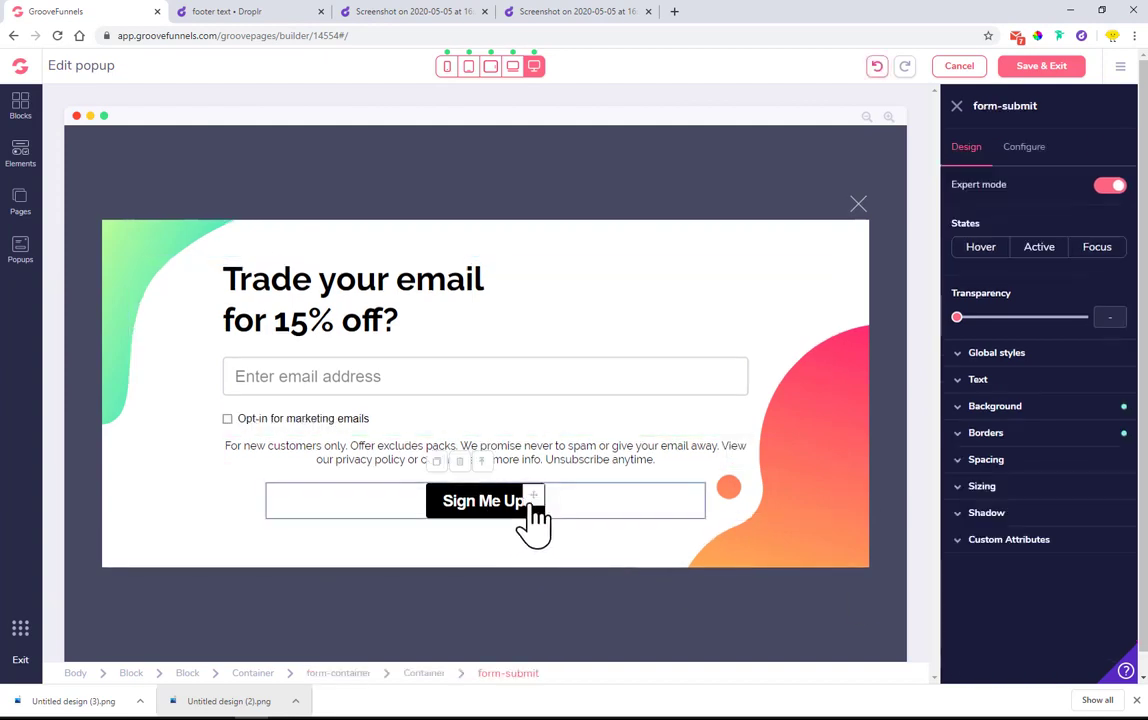
drag(540, 510, 525, 468)
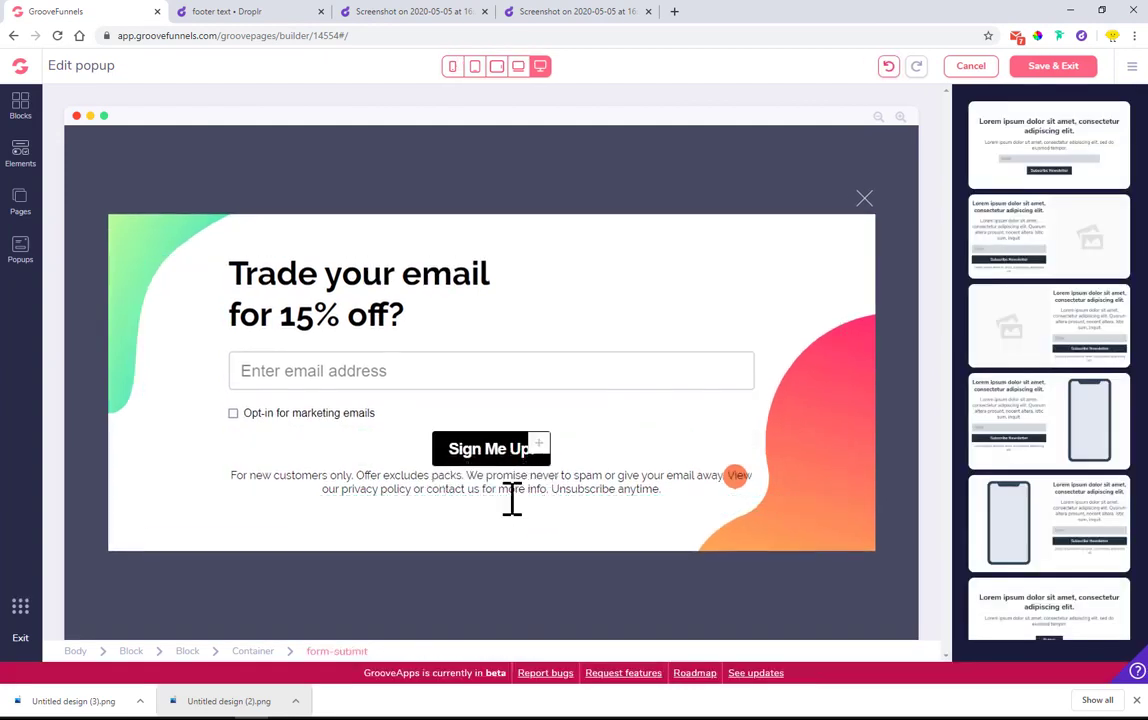
click(432, 483)
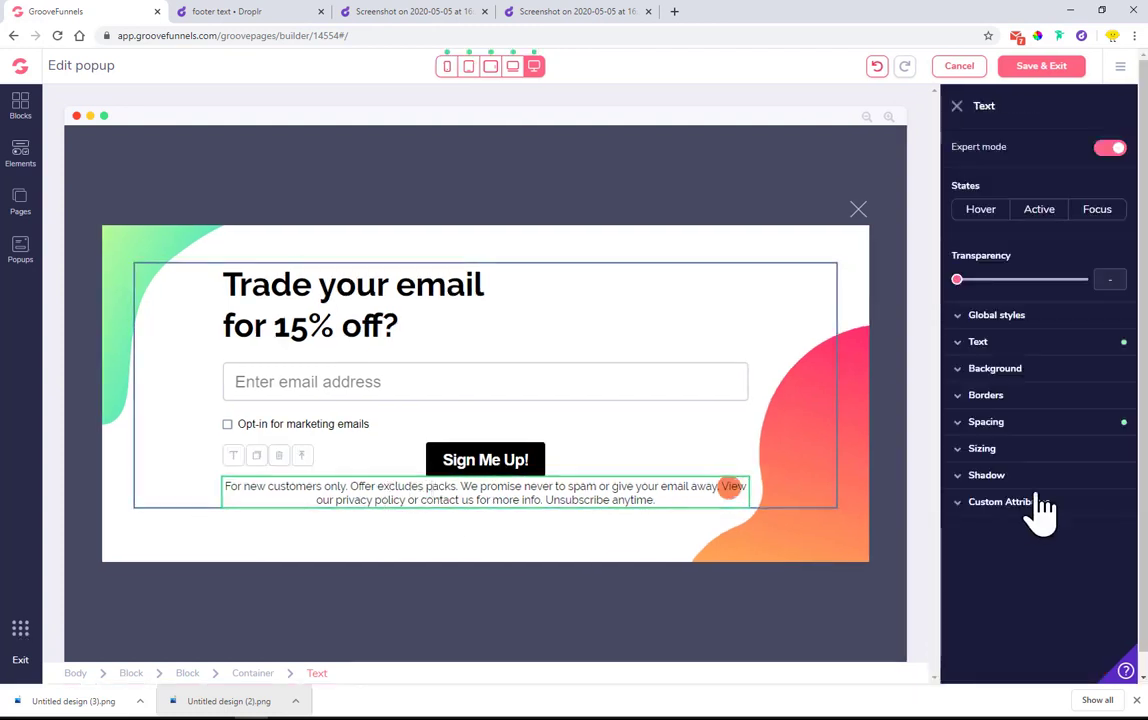
click(987, 422)
click(1037, 478)
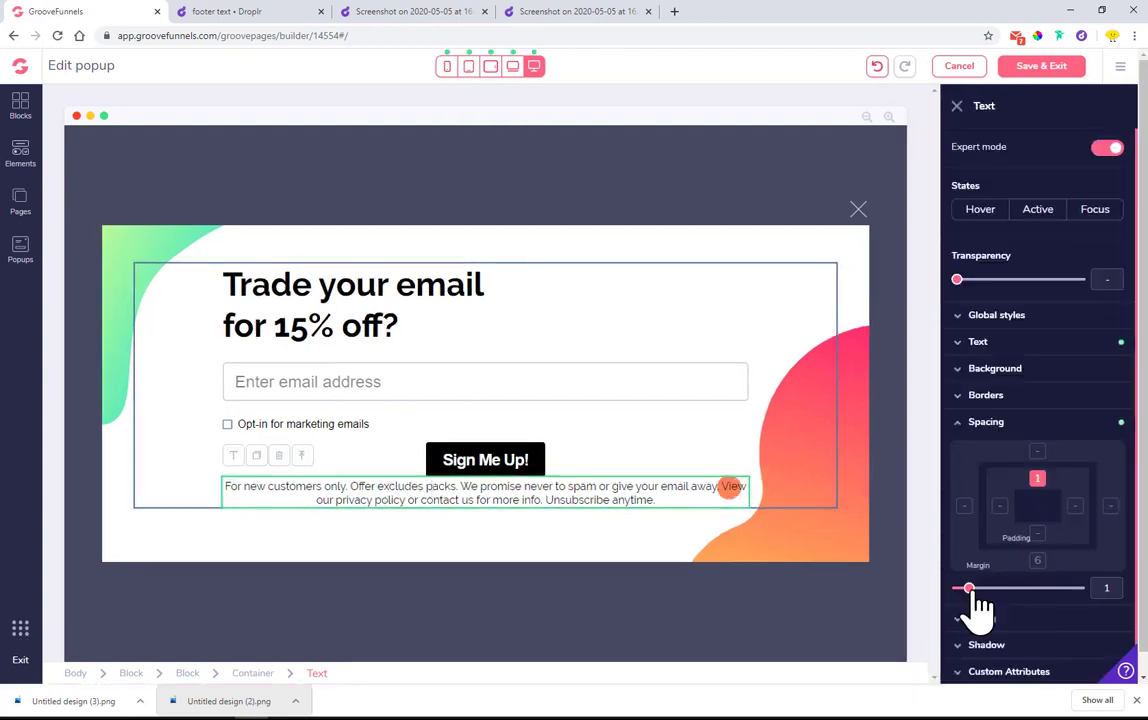
drag(966, 588, 996, 604)
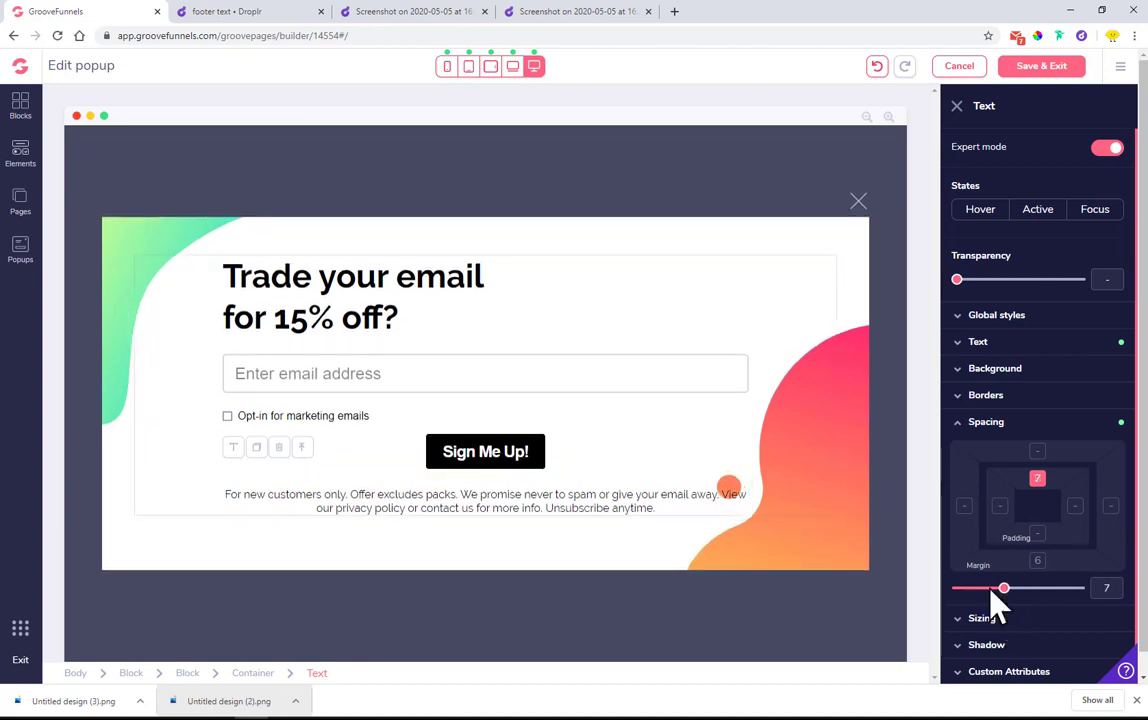
click(610, 248)
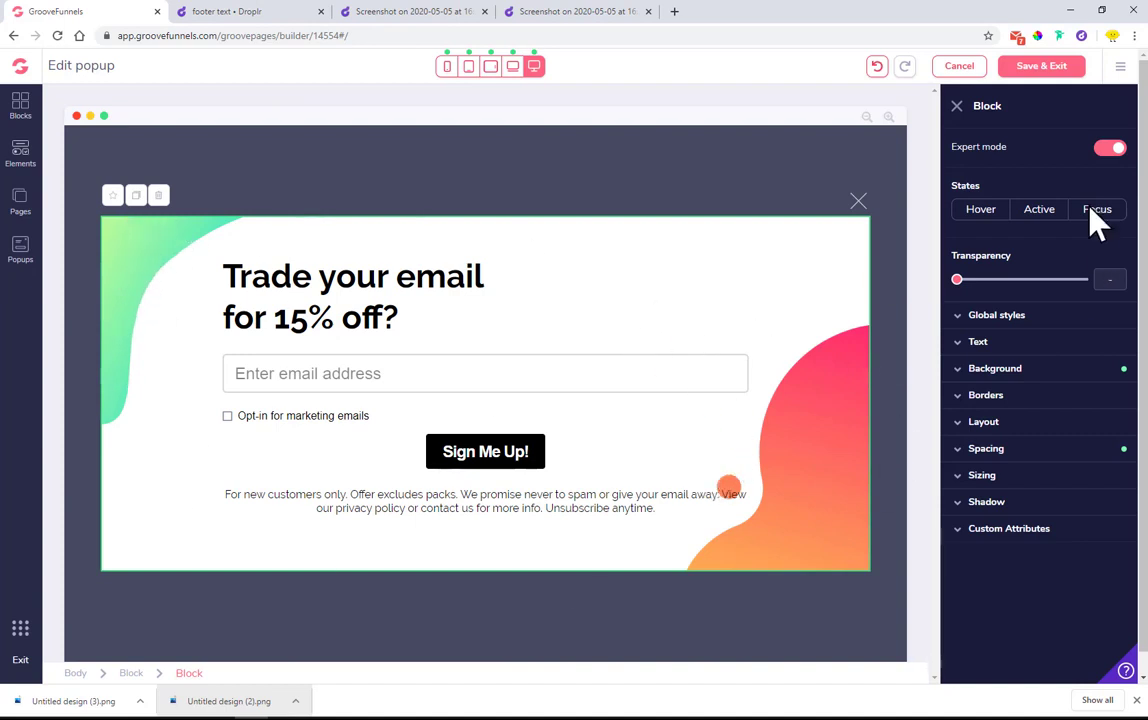
click(957, 106)
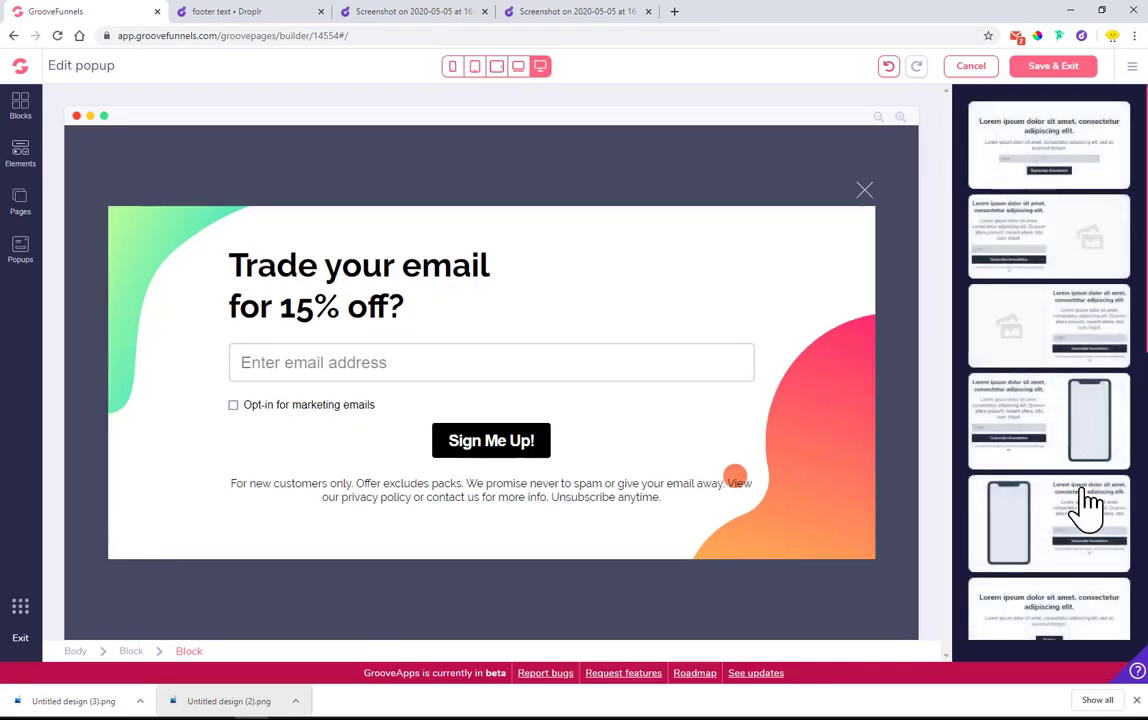
scroll(1022, 266, down, 1)
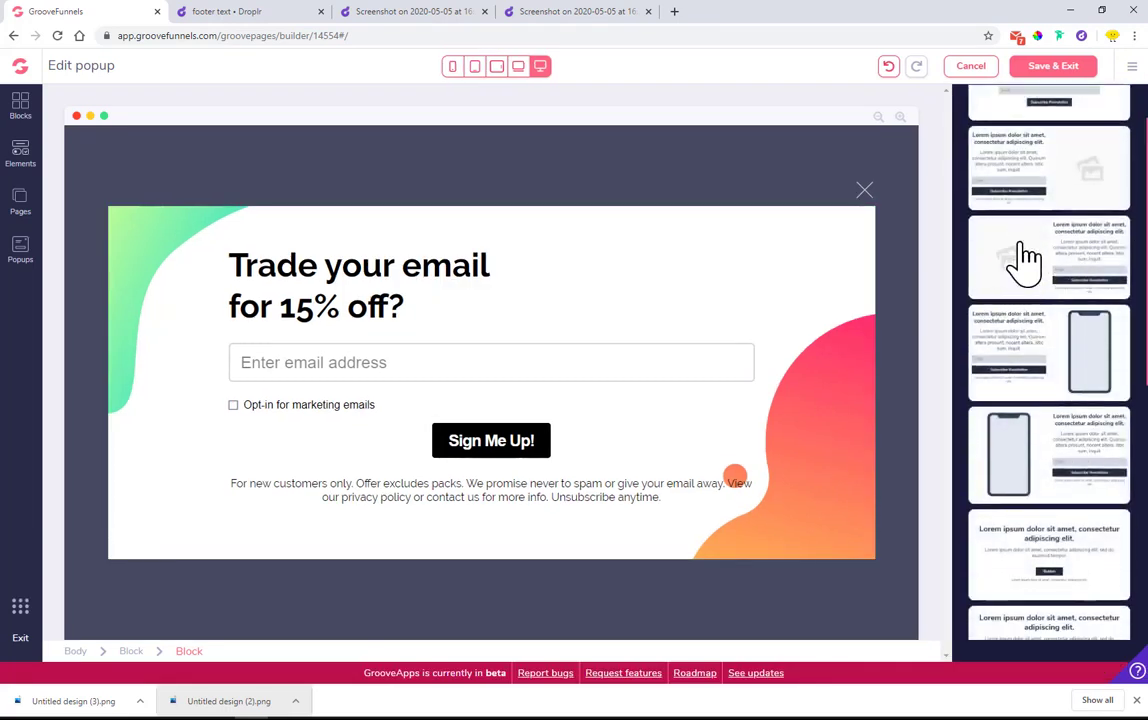